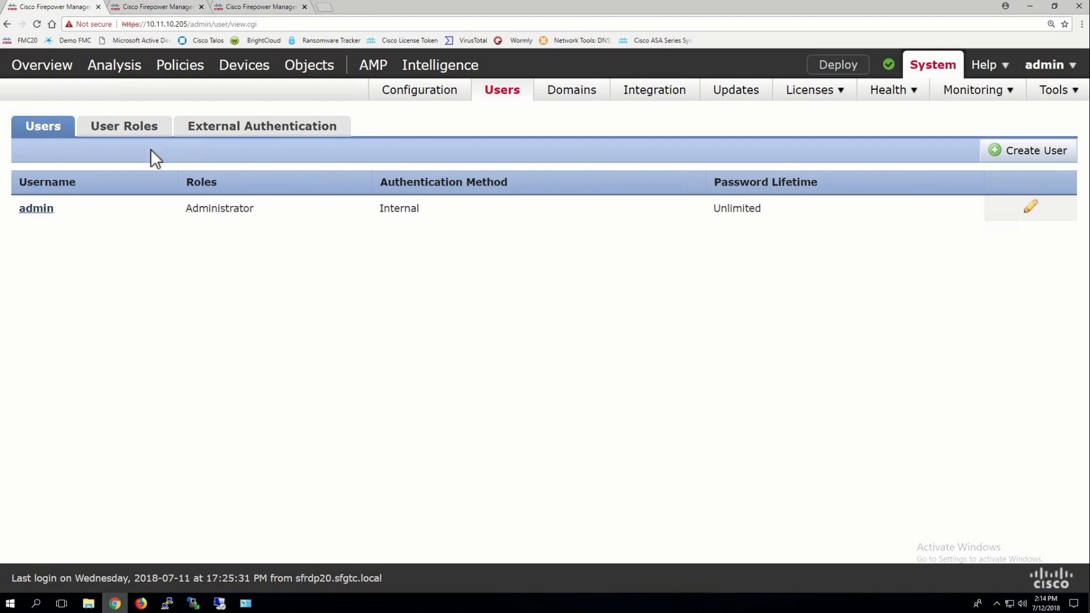
Start a new user role as a copy of the Security Analyst (Read Only) role
click(130, 134)
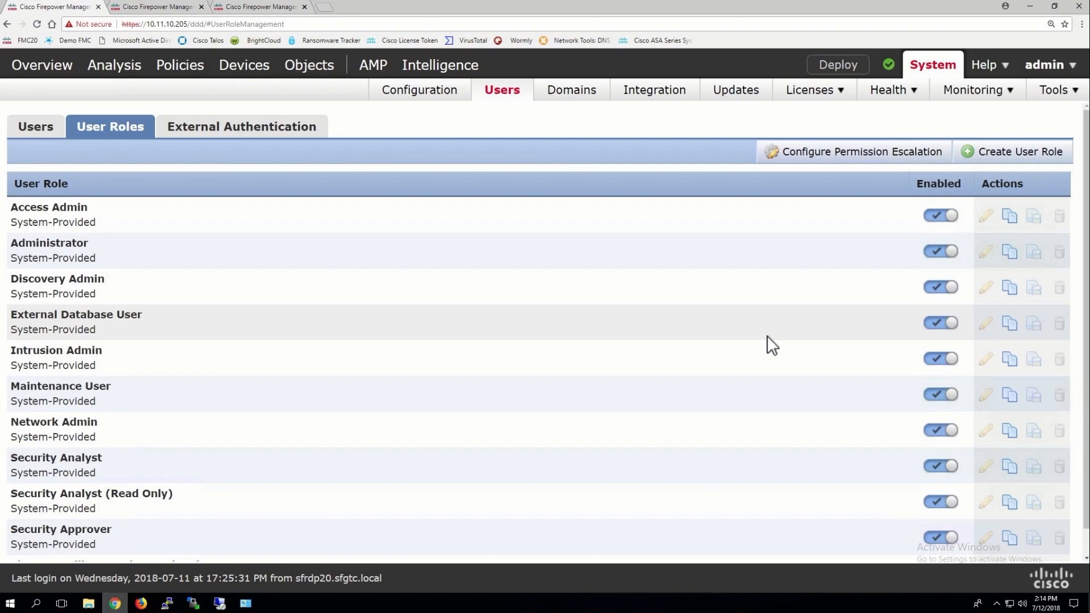
scroll(767, 335, down, 1)
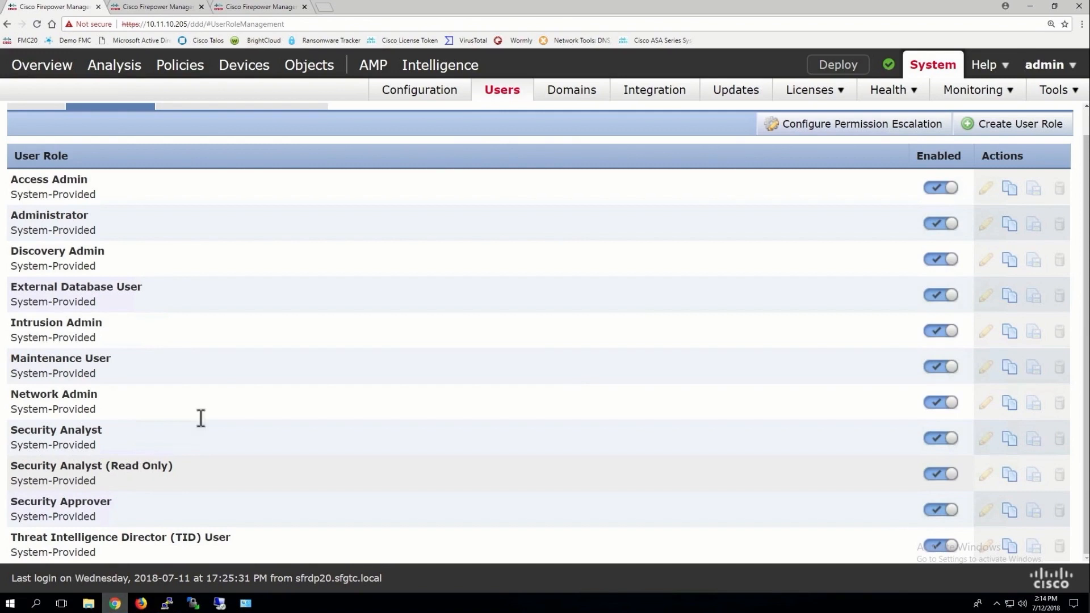
scroll(220, 377, up, 1)
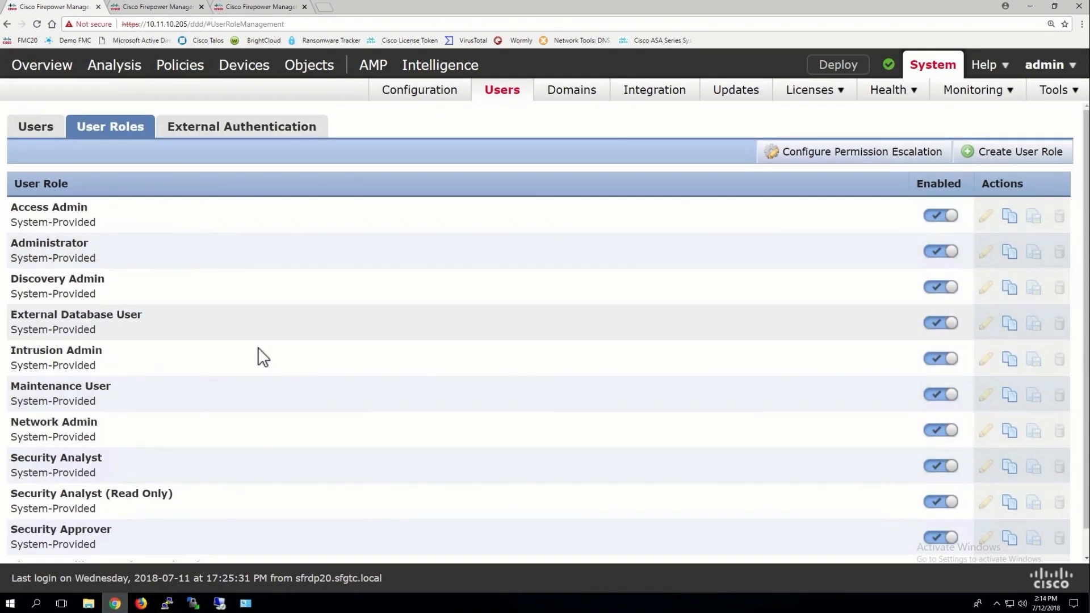
scroll(299, 380, down, 1)
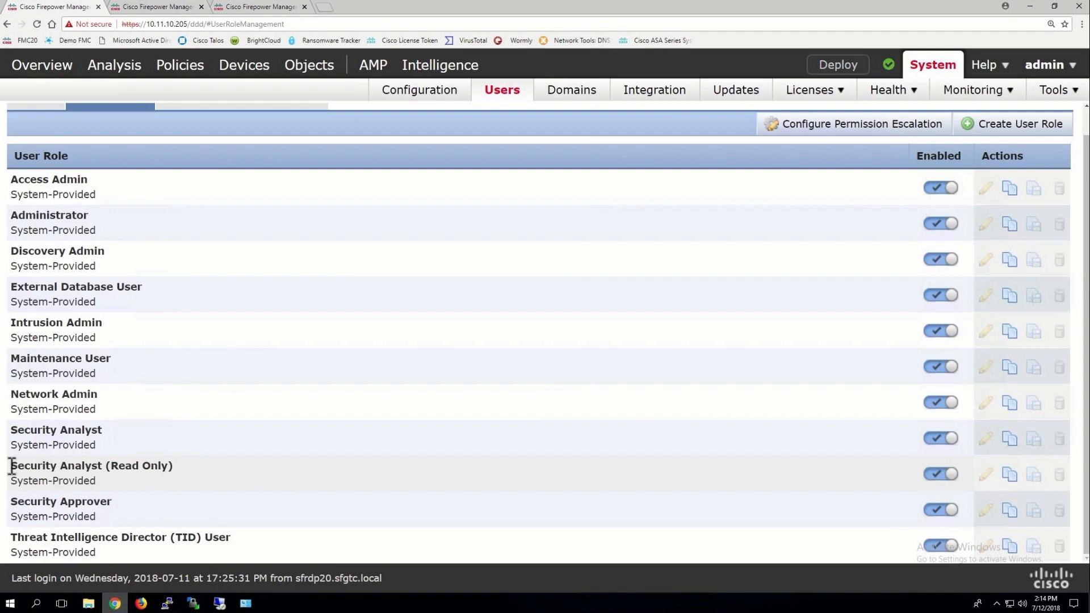
drag(11, 465, 207, 476)
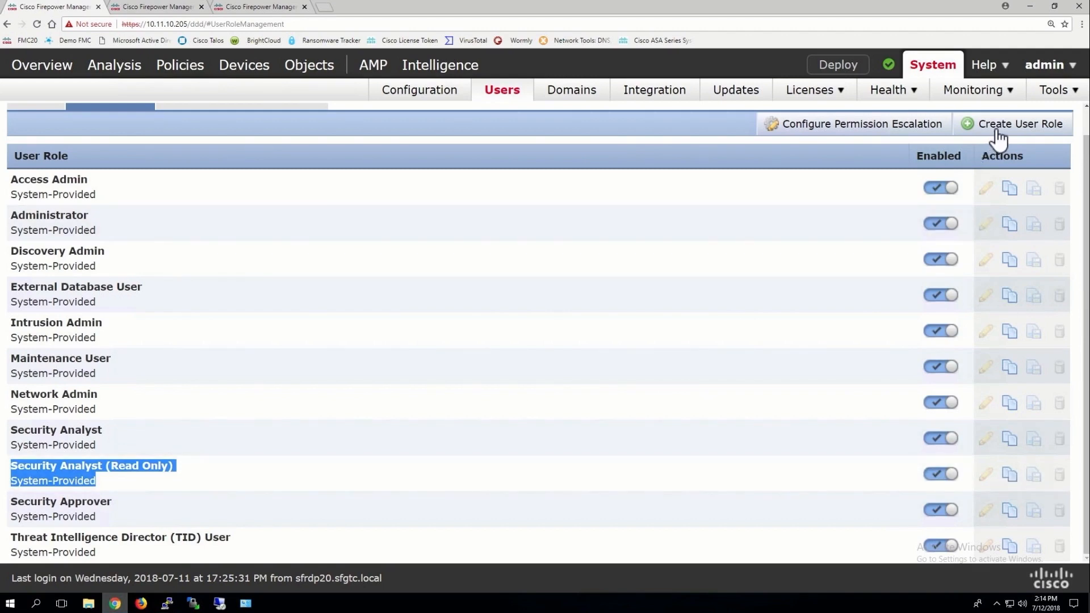
click(1009, 475)
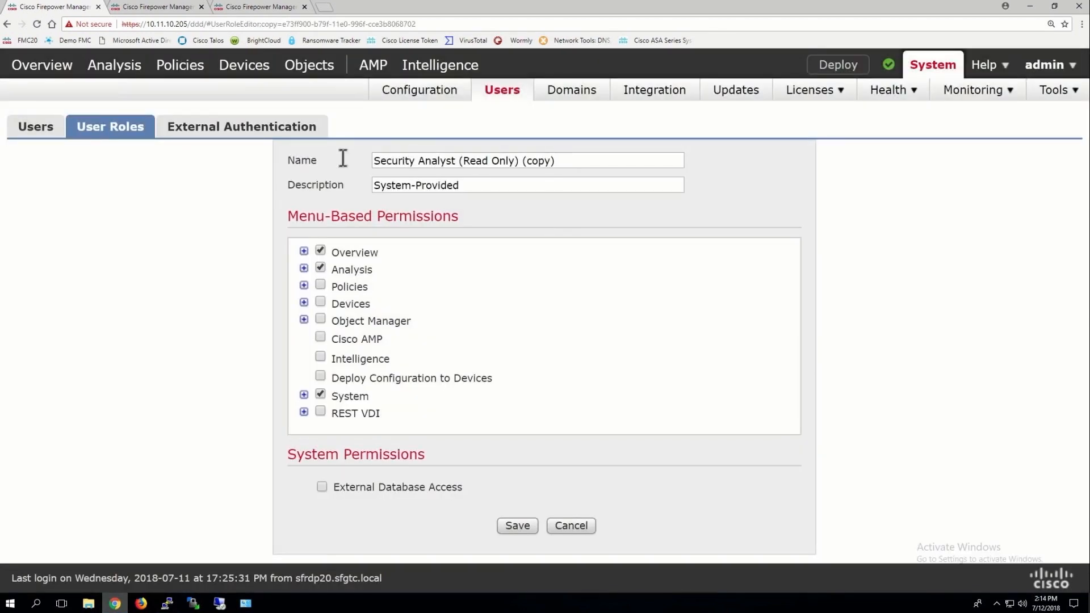
Rename the copied role 'Help Desk' and set its description to 'Created for HD'
drag(565, 160, 321, 145)
text(HelpDesk)
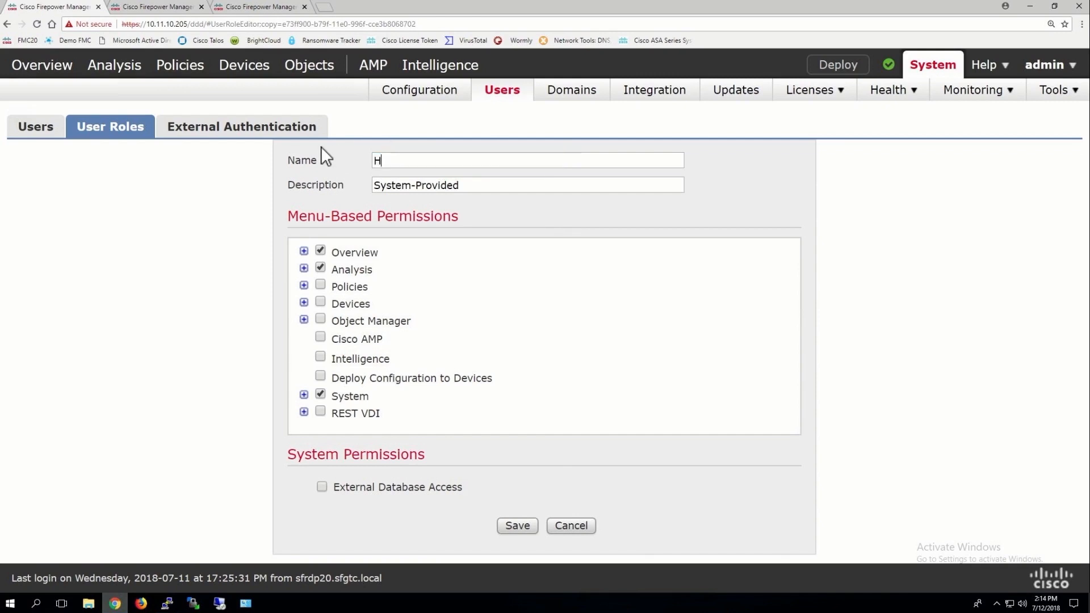
click(393, 161)
drag(320, 184, 307, 183)
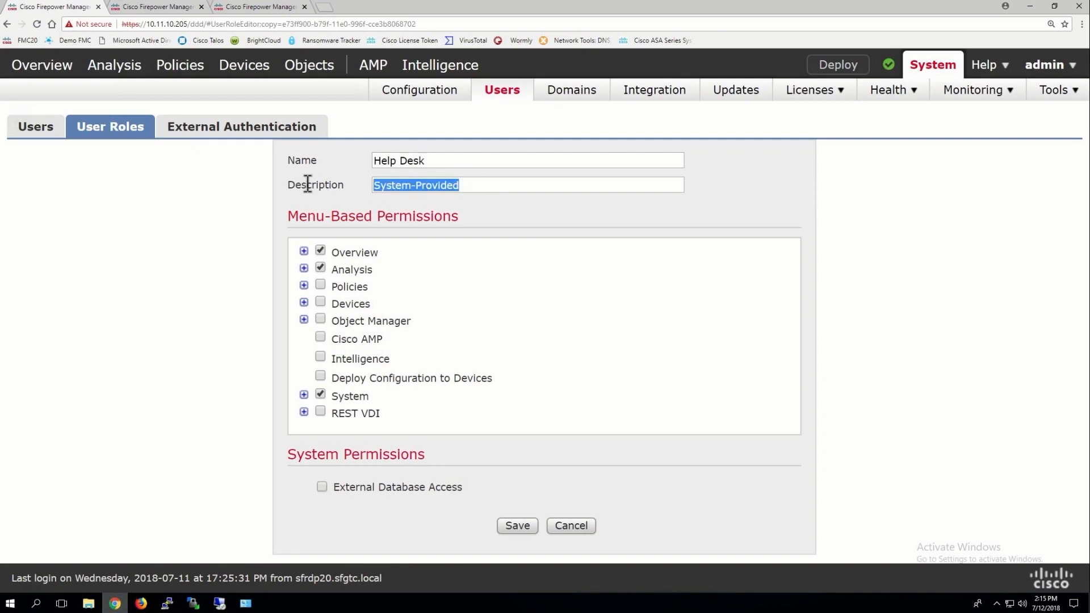
text(Created for )
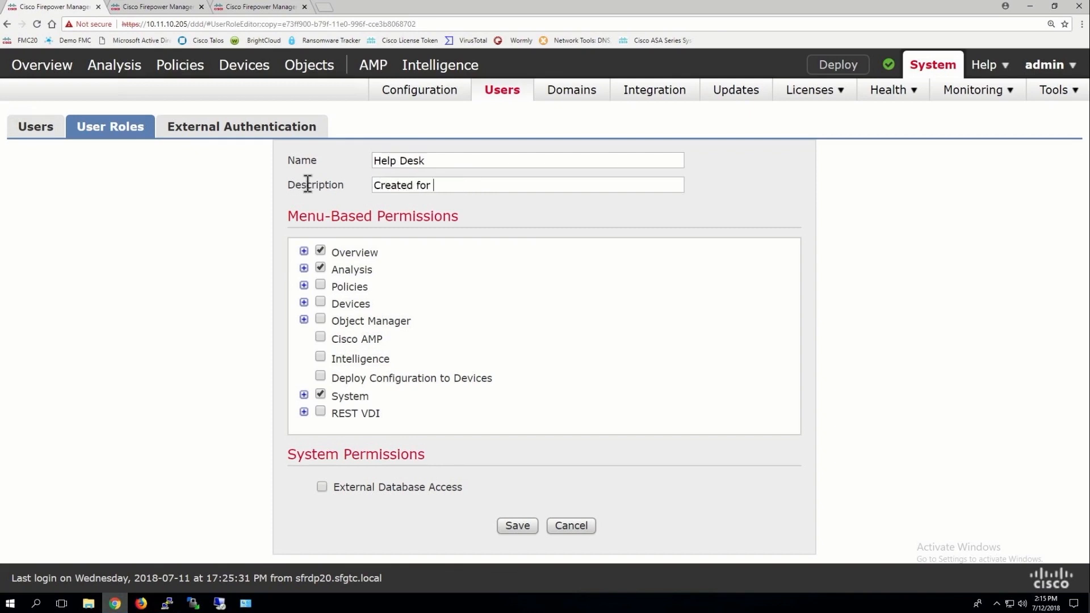
text(HD)
click(304, 252)
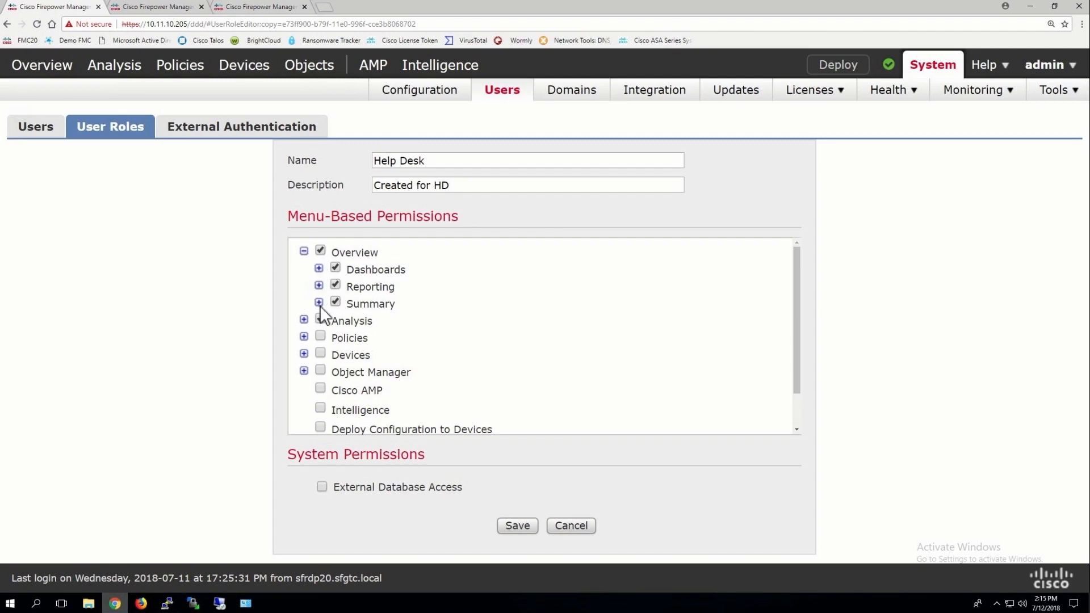
click(304, 320)
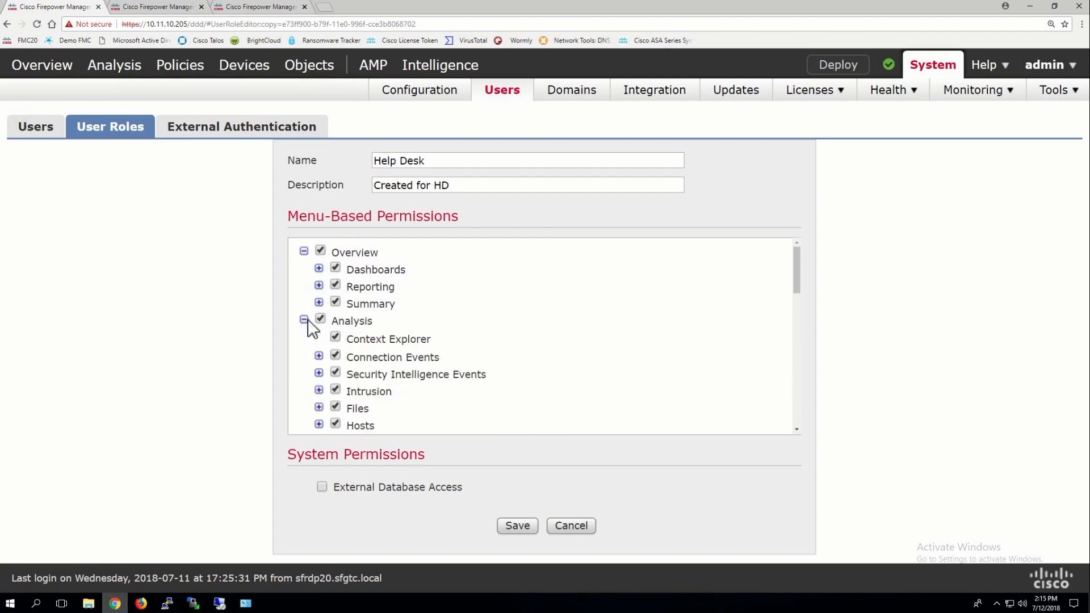
click(318, 356)
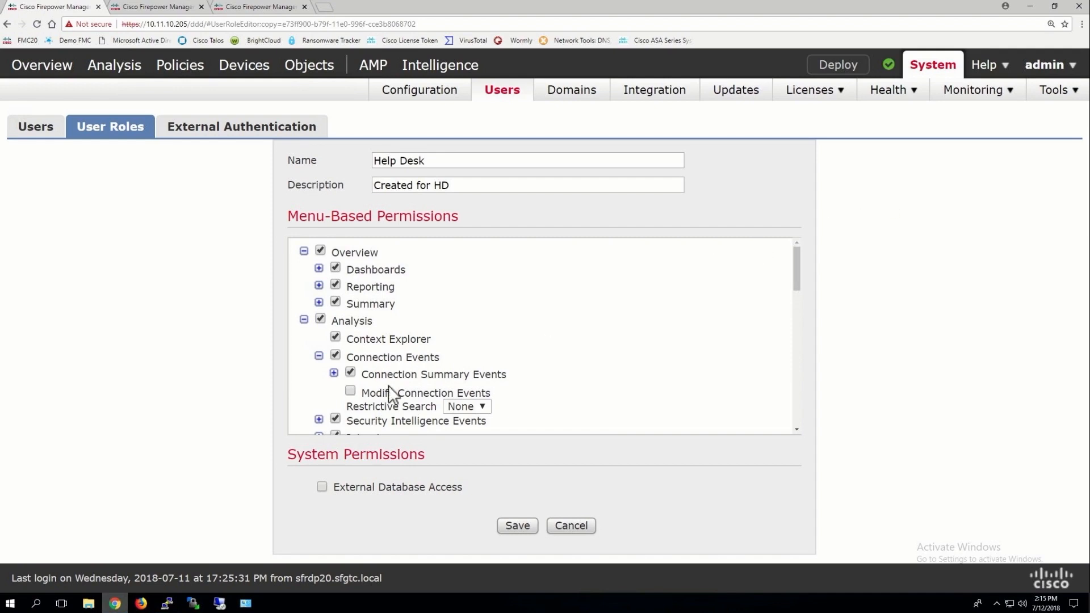
click(462, 405)
click(462, 404)
click(304, 319)
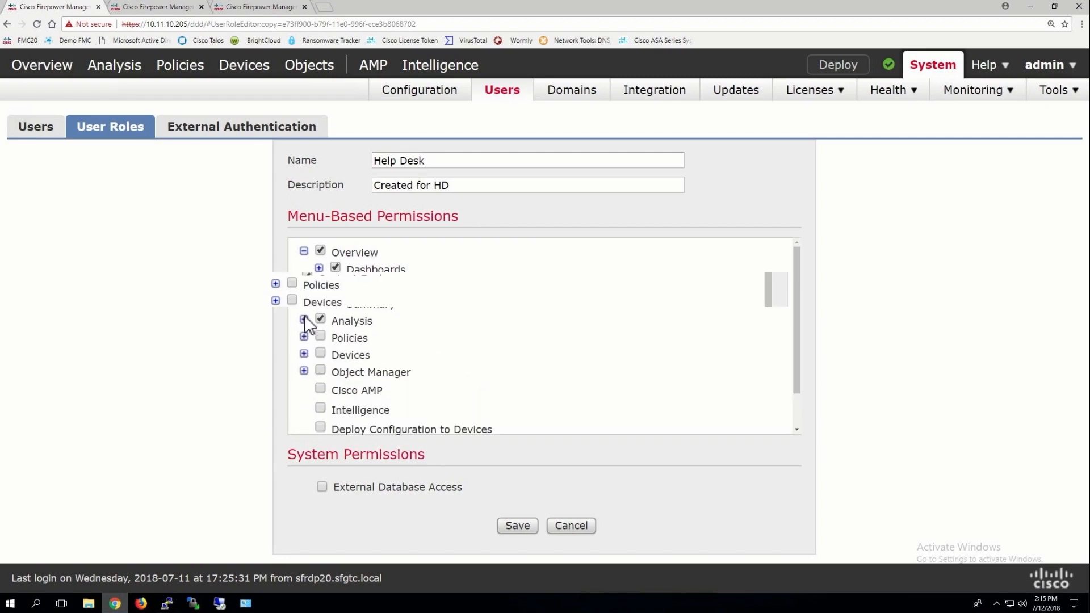
click(319, 268)
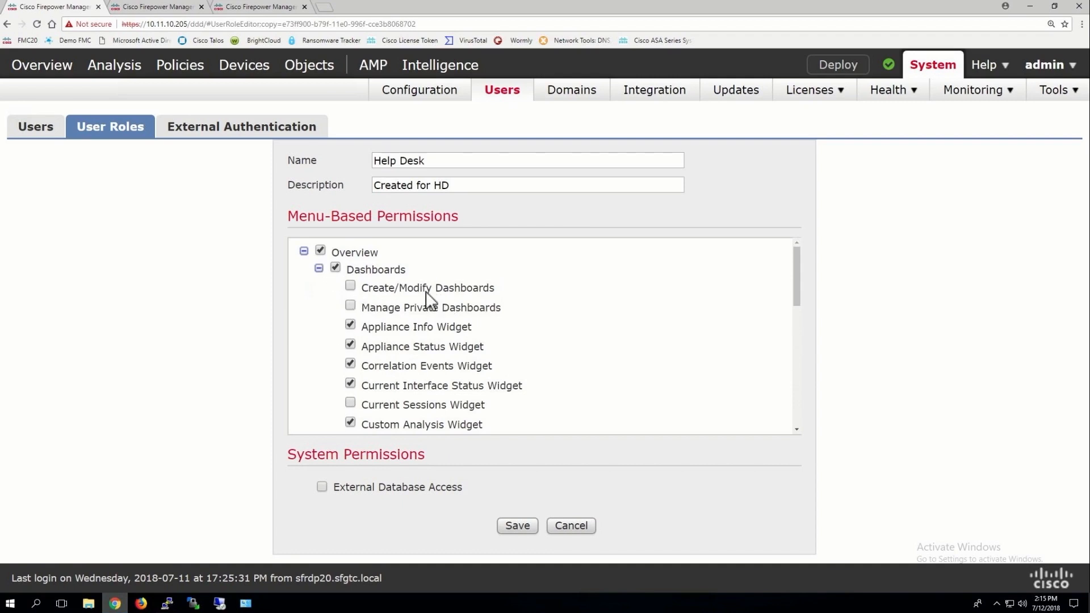
click(319, 268)
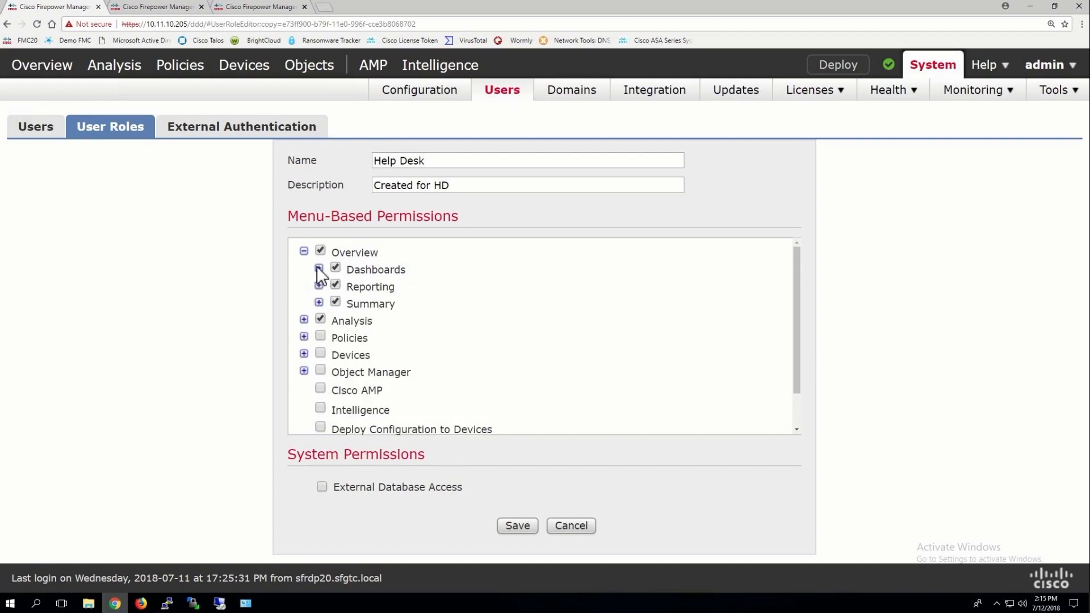
Grant the role all Policies menu permissions
click(304, 338)
click(321, 337)
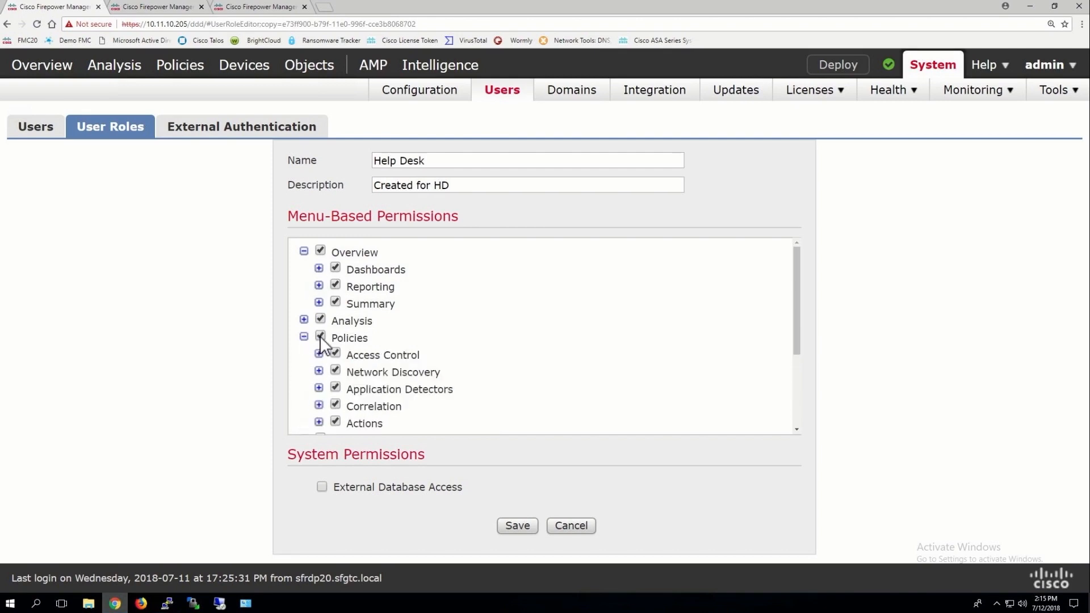
scroll(505, 363, down, 3)
scroll(505, 363, up, 1)
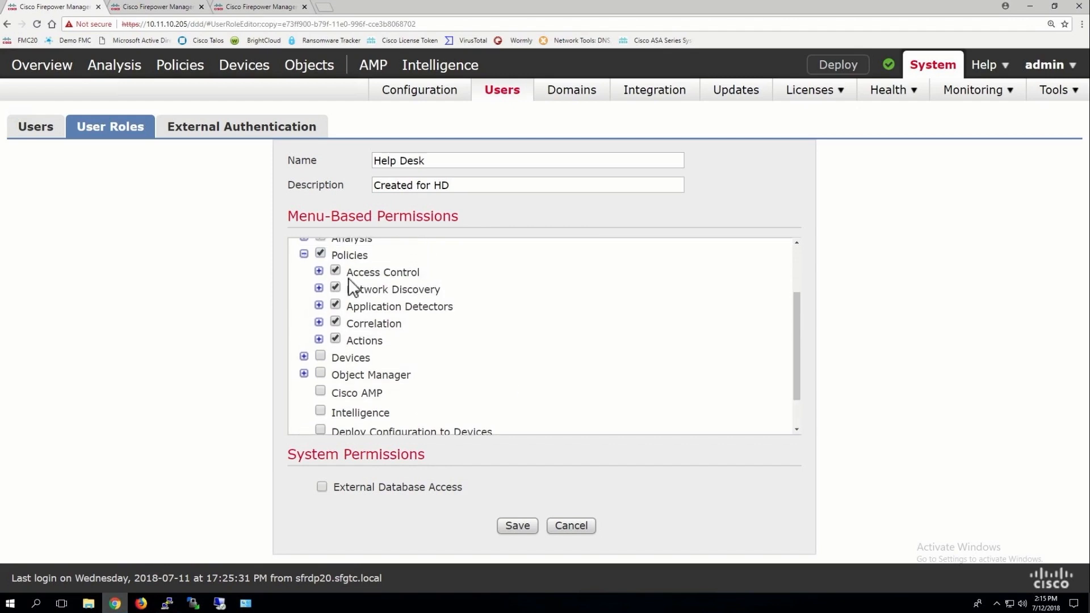
Uncheck Modify Access Control Policy and Modify Intrusion Policy under Policies
click(318, 274)
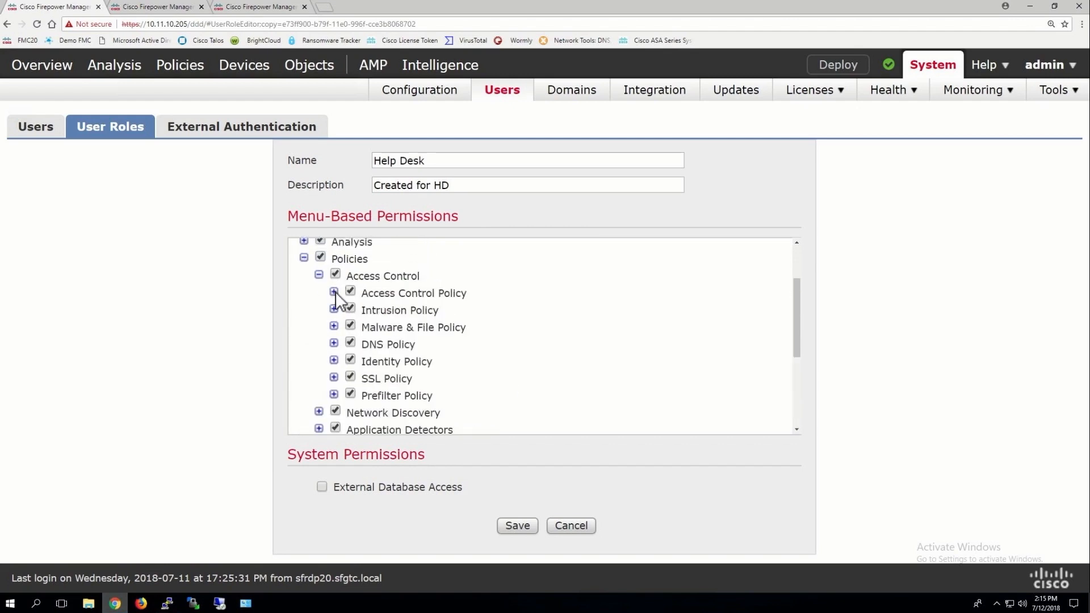
click(333, 291)
scroll(352, 315, down, 1)
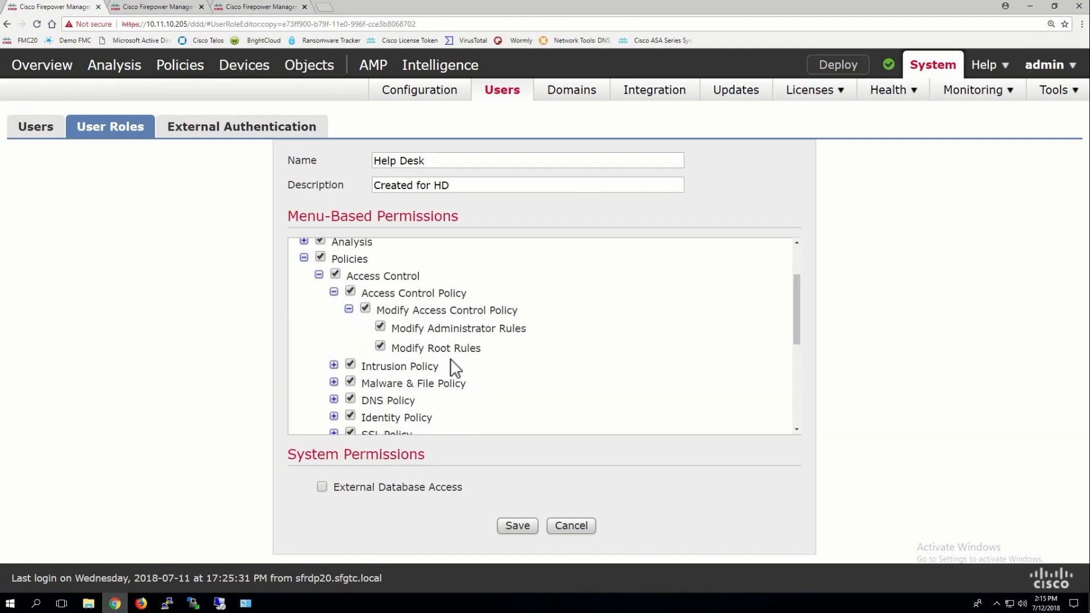
click(365, 308)
click(348, 308)
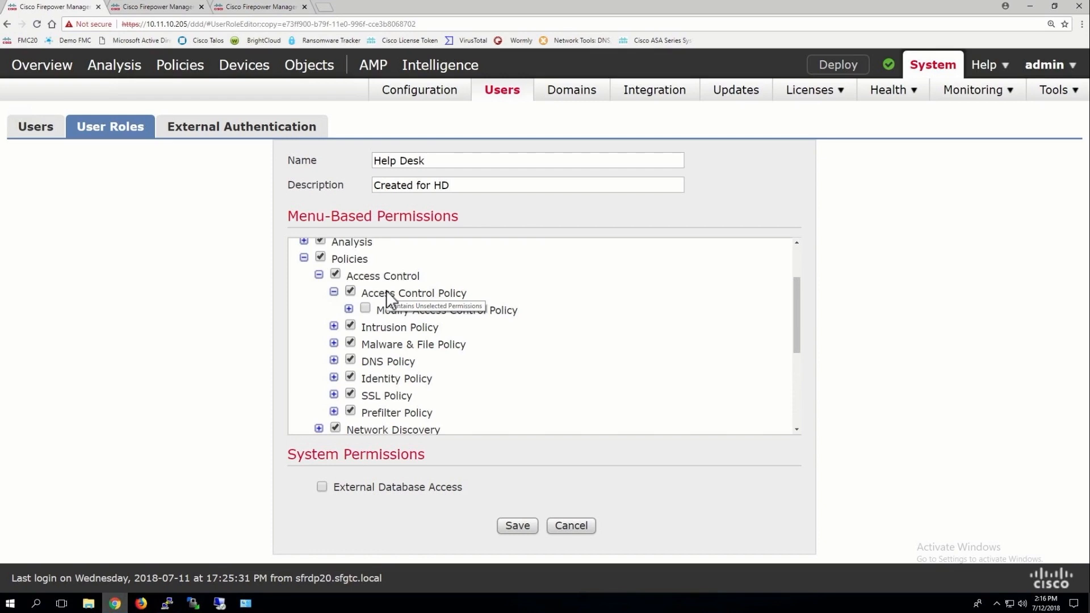
click(334, 325)
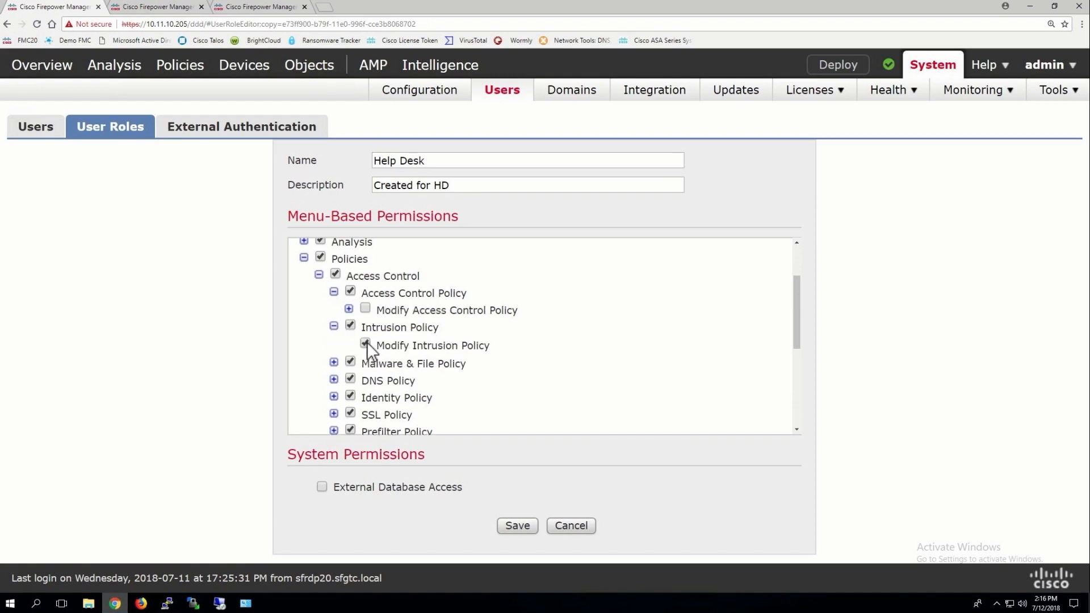
click(365, 343)
click(334, 326)
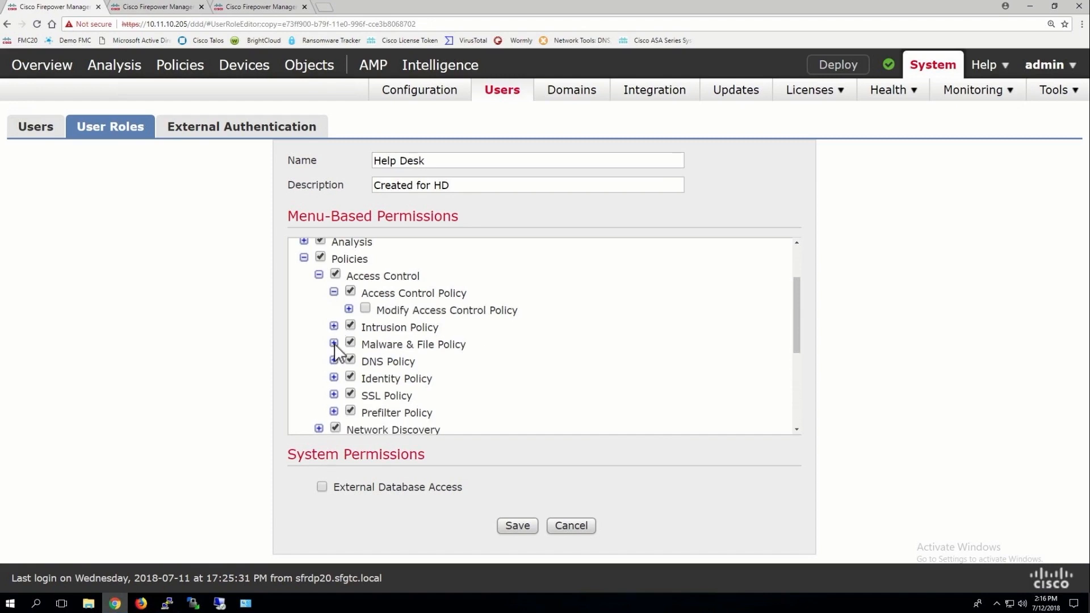
Review the Malware & File, DNS, Identity and SSL Policy permission branches
click(334, 343)
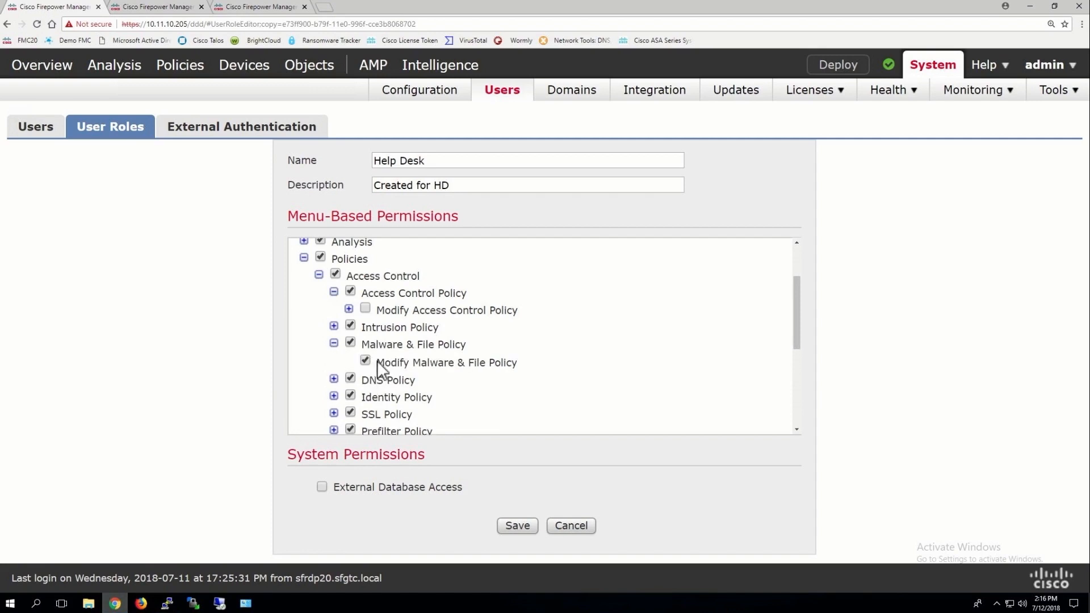
click(334, 343)
click(334, 360)
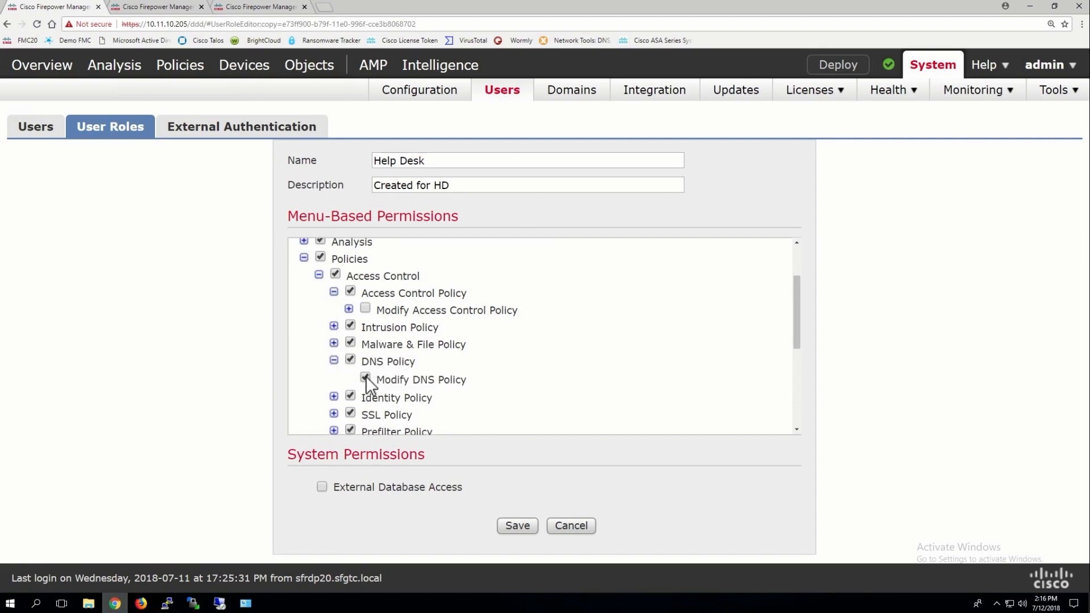
click(334, 361)
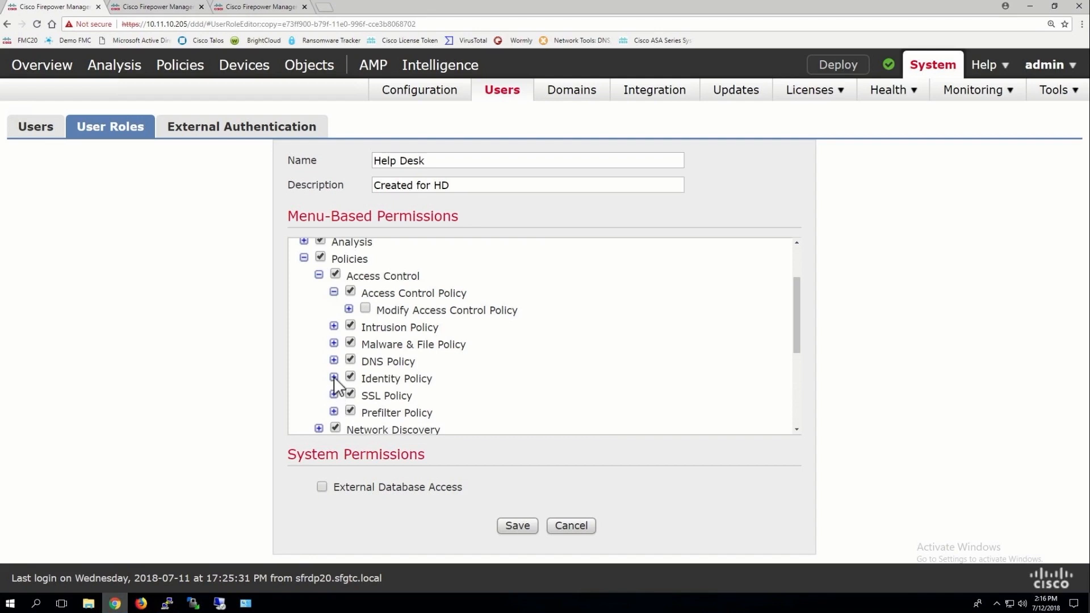
click(334, 376)
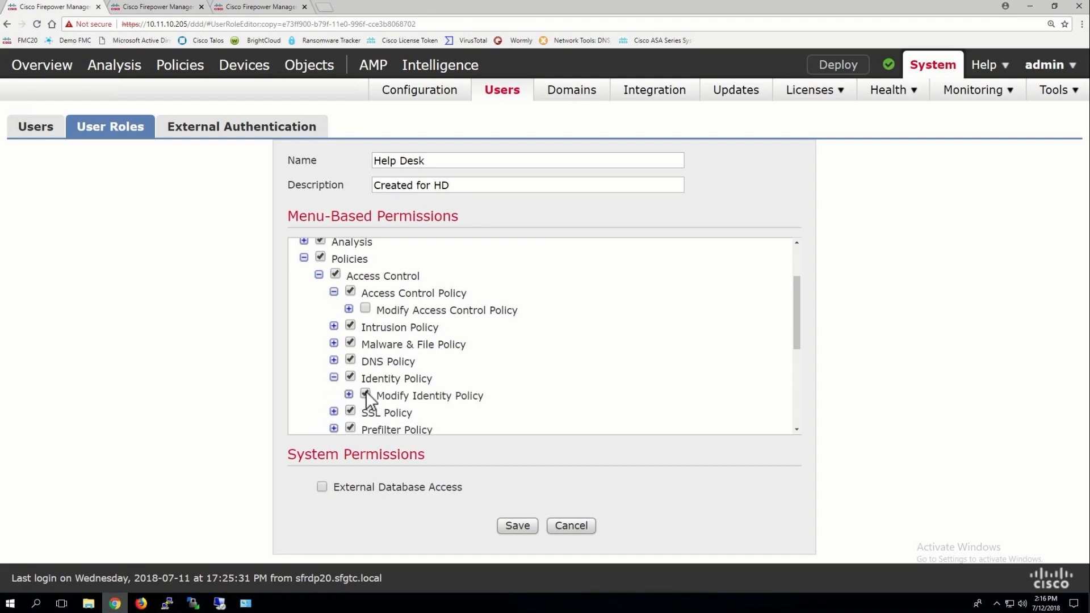
click(334, 376)
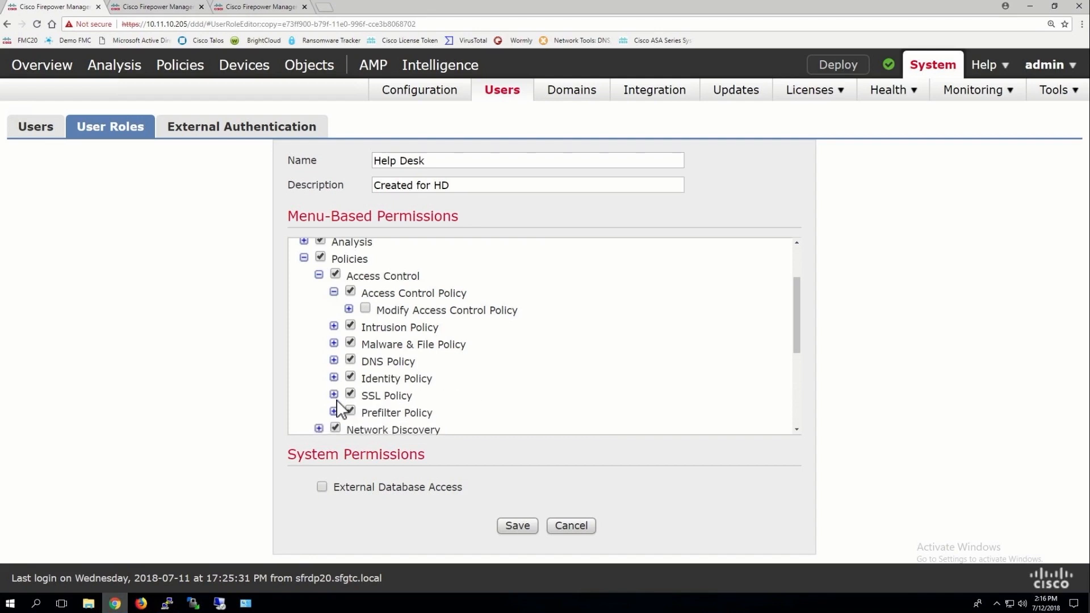
click(334, 395)
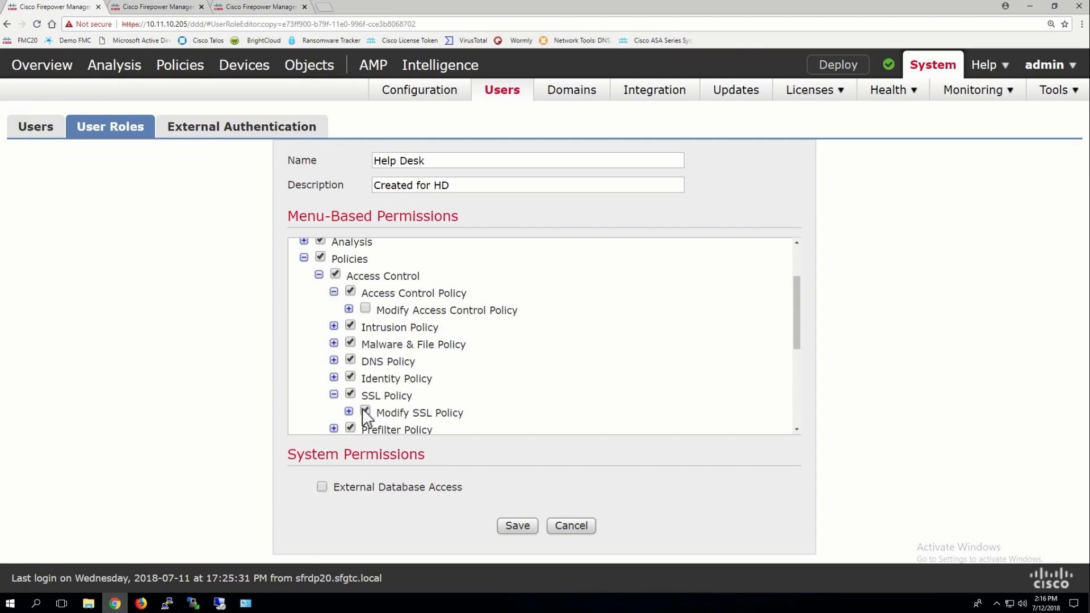
click(334, 394)
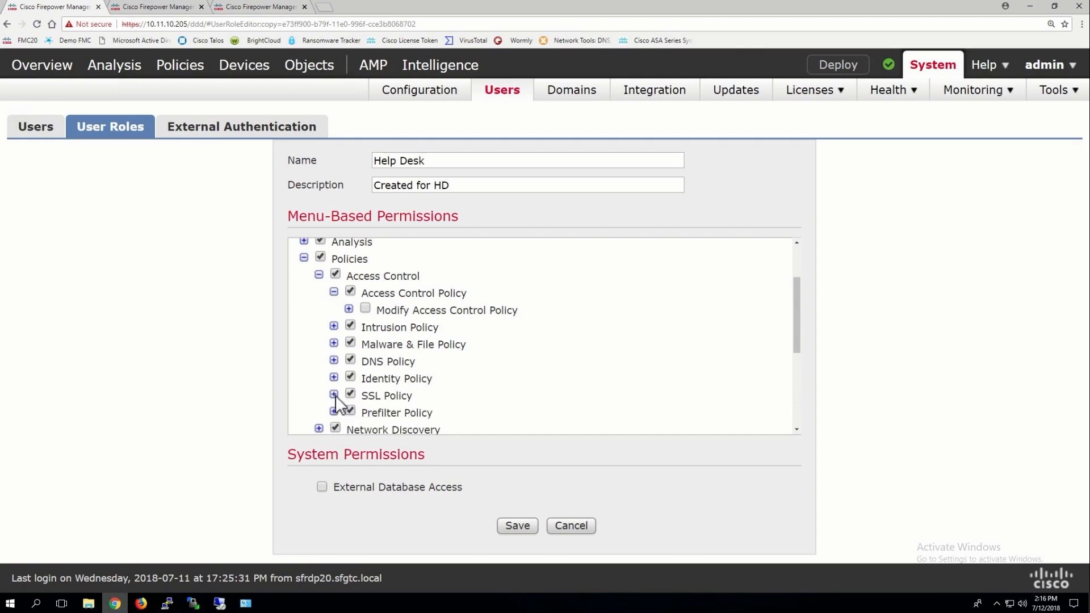
scroll(336, 403, down, 3)
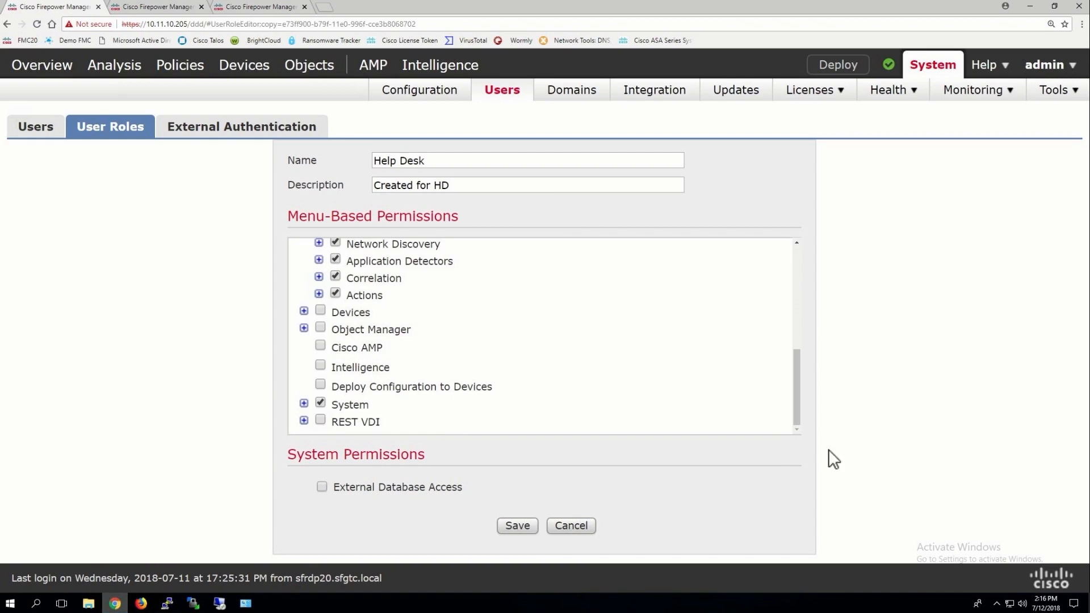
Uncheck the Modify Network Discovery and Modify Prefilter Policy permissions
drag(799, 414, 798, 384)
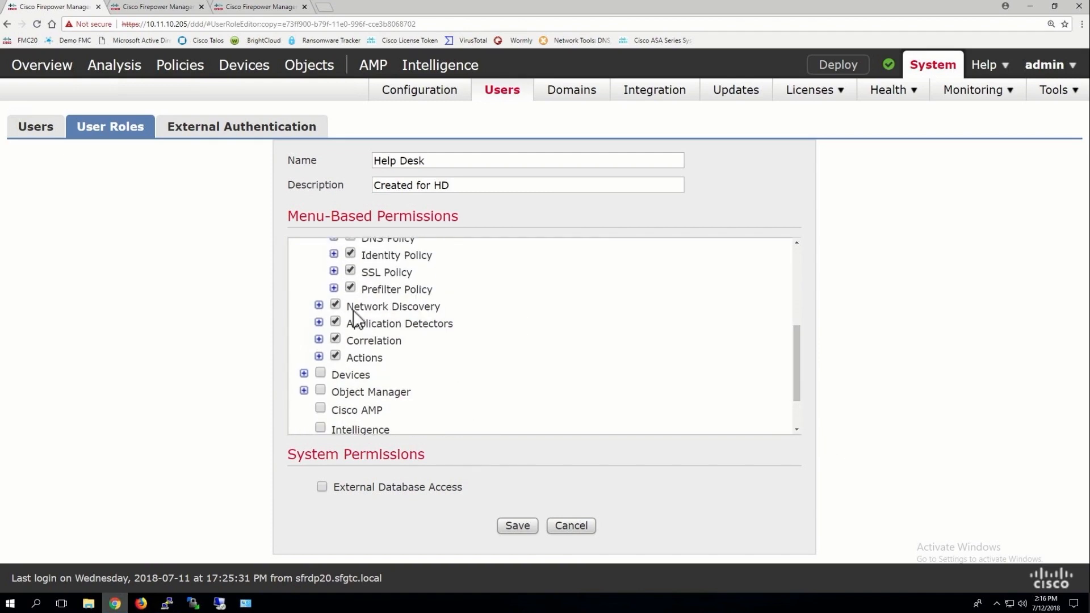
click(319, 305)
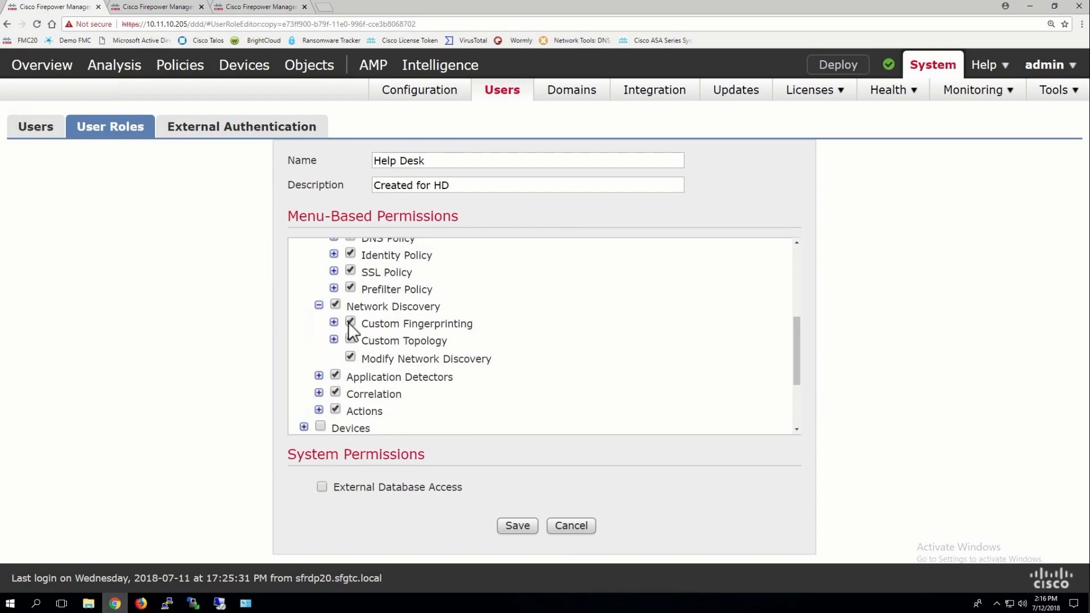
click(350, 357)
click(334, 287)
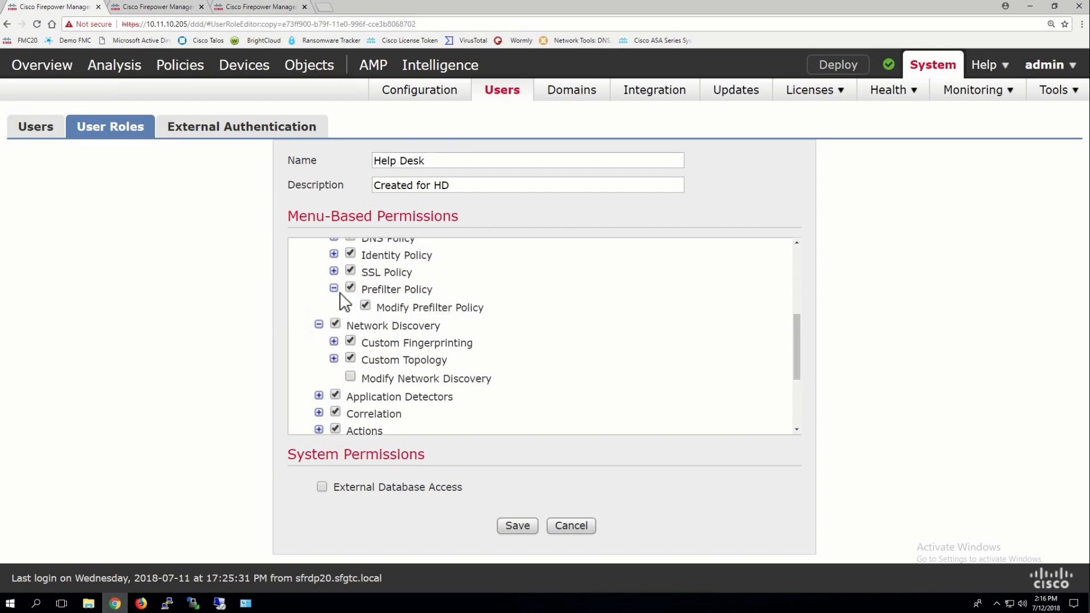
click(367, 306)
click(335, 323)
Remove the Application Detectors and Correlation permissions, including Correlation's sub-permissions
click(333, 271)
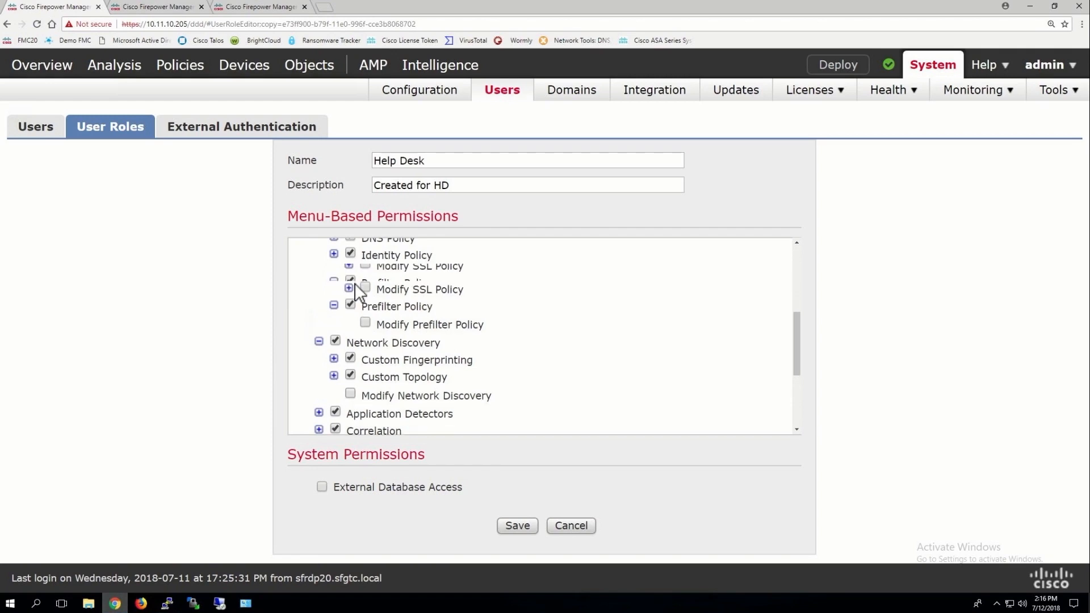
click(334, 272)
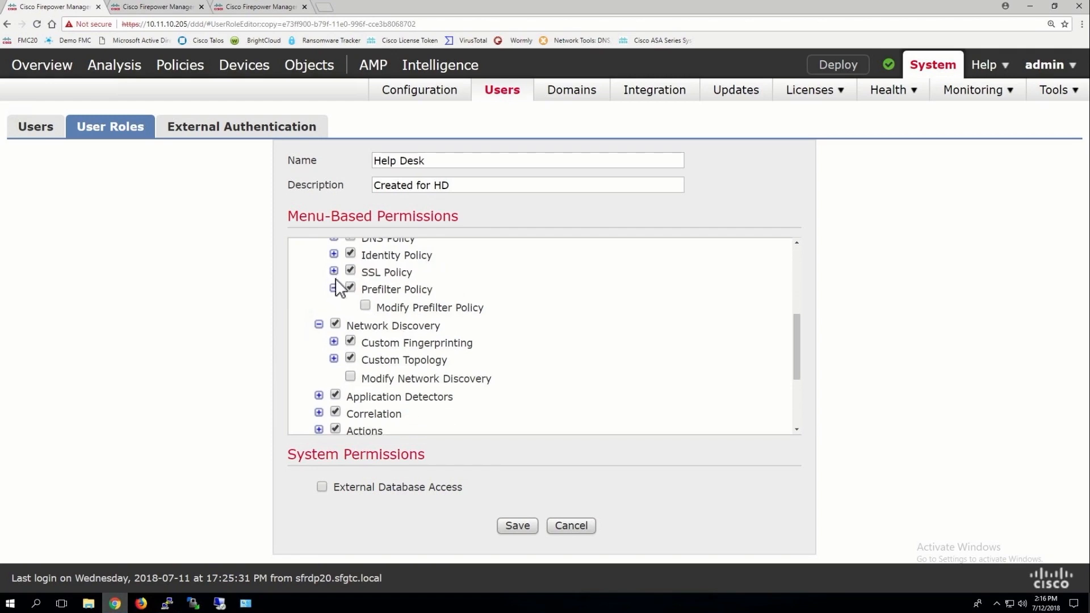
click(319, 396)
click(333, 394)
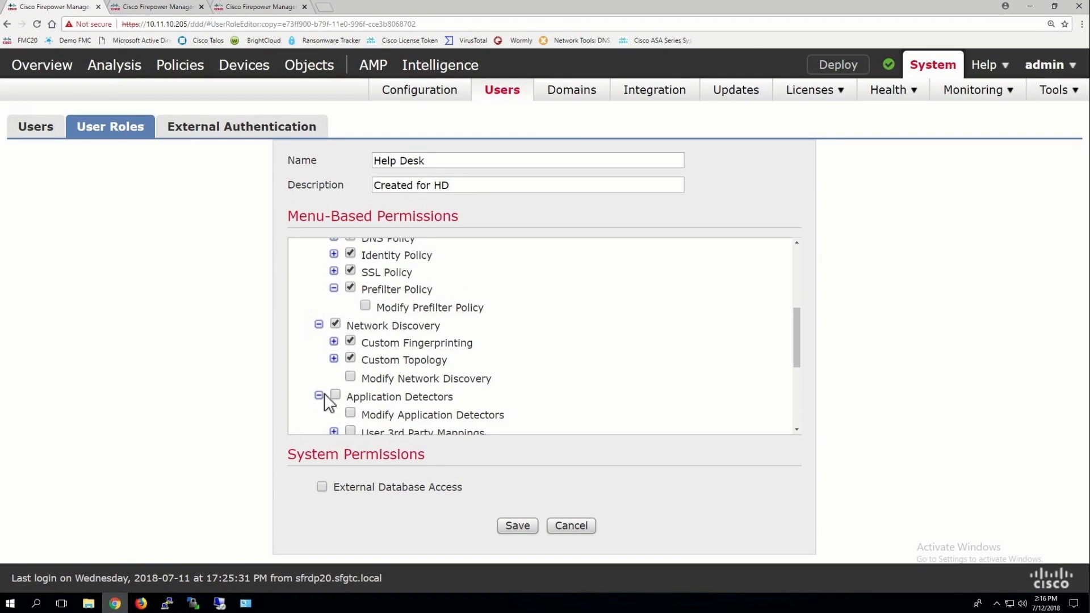
click(319, 395)
scroll(327, 399, down, 2)
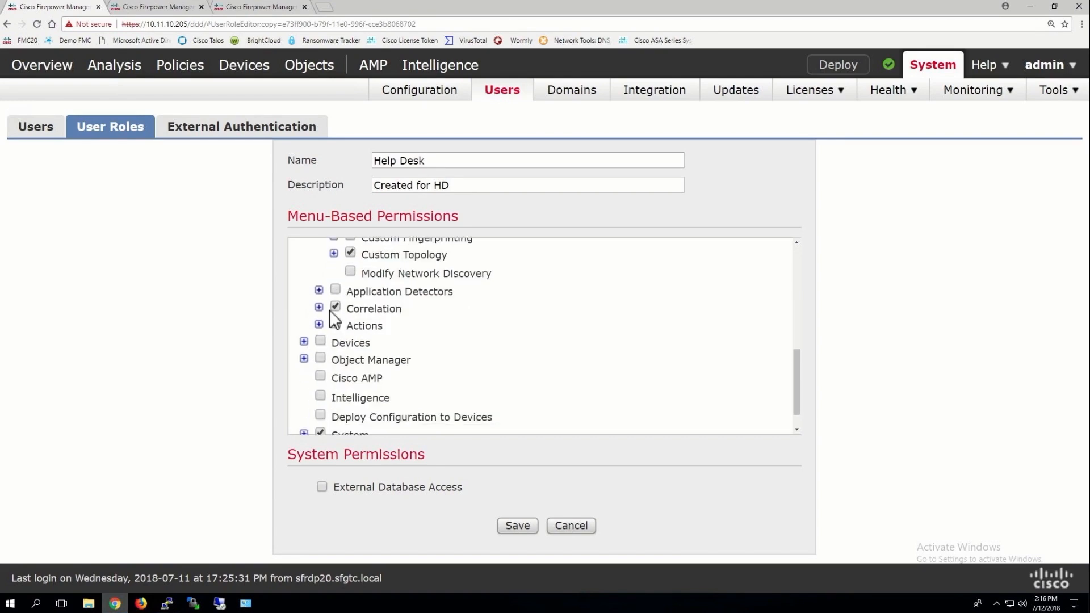
click(319, 307)
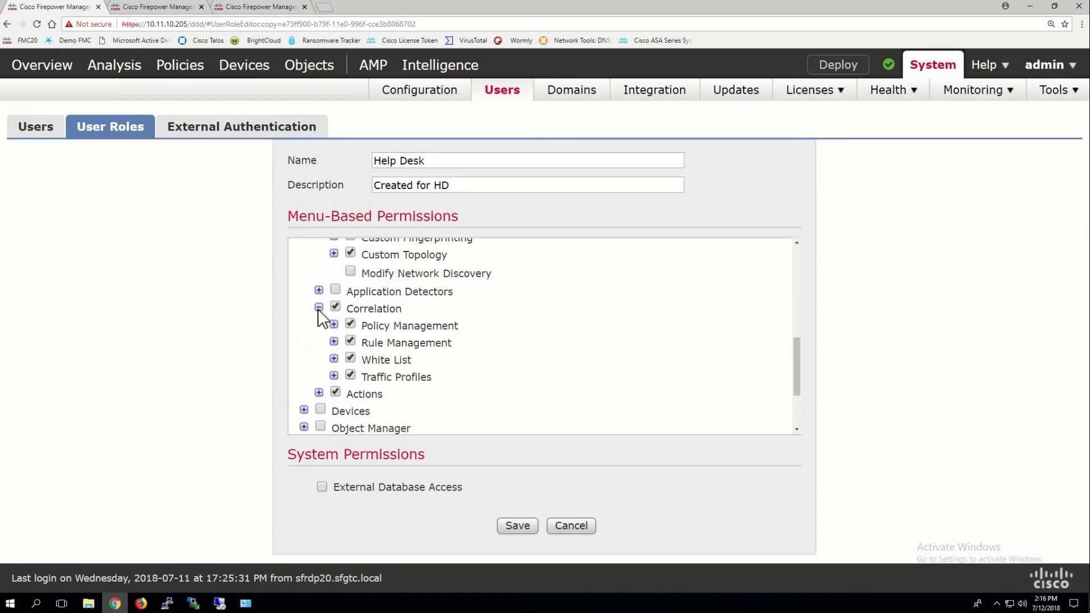
click(335, 308)
Save the Help Desk role and check the User Roles list for it
click(520, 525)
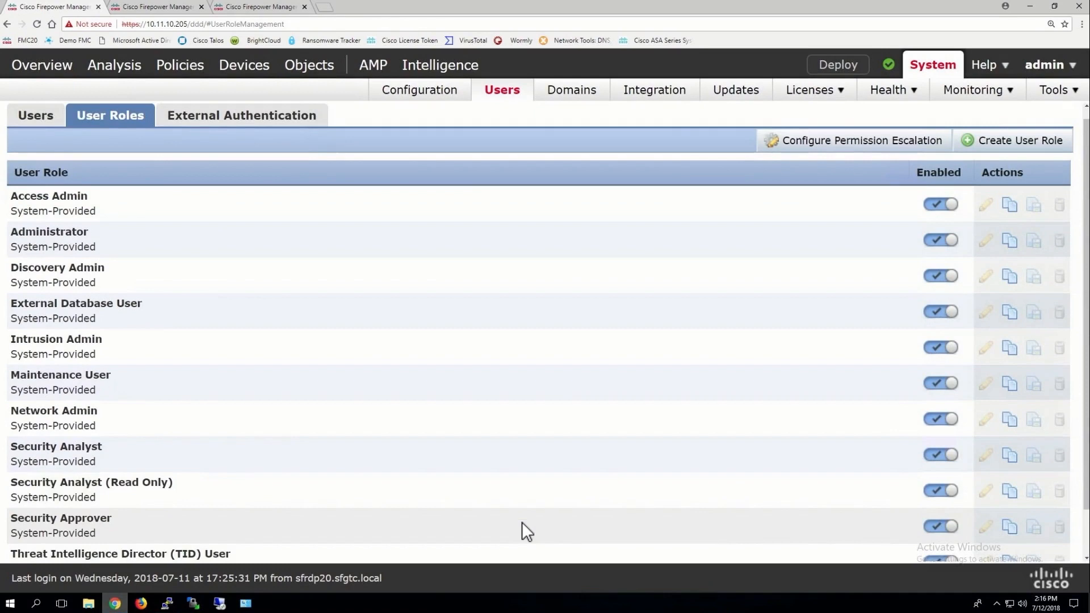
scroll(522, 523, down, 1)
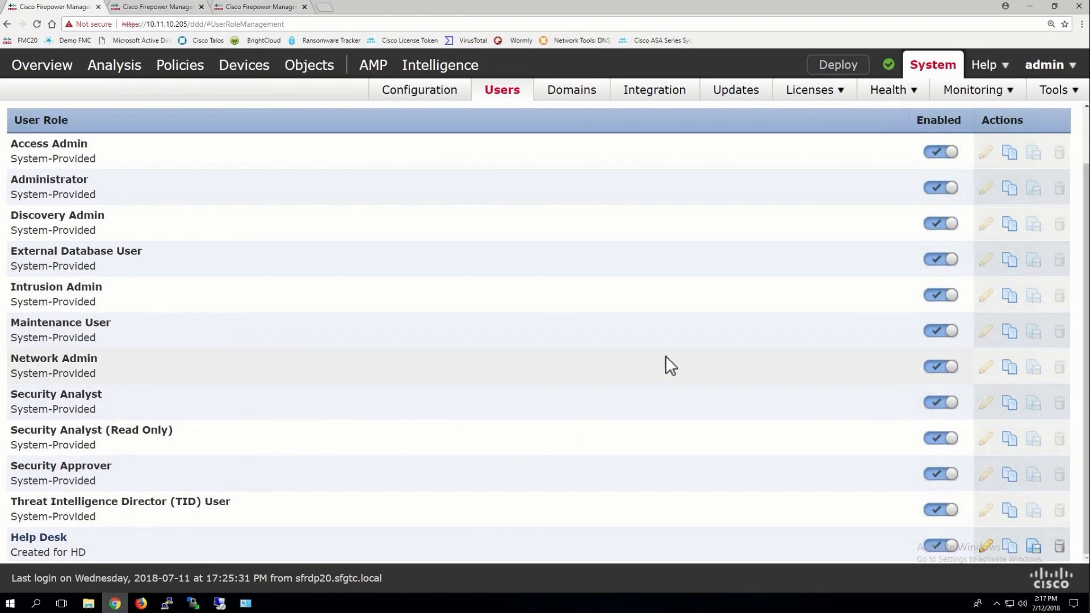
scroll(666, 357, up, 1)
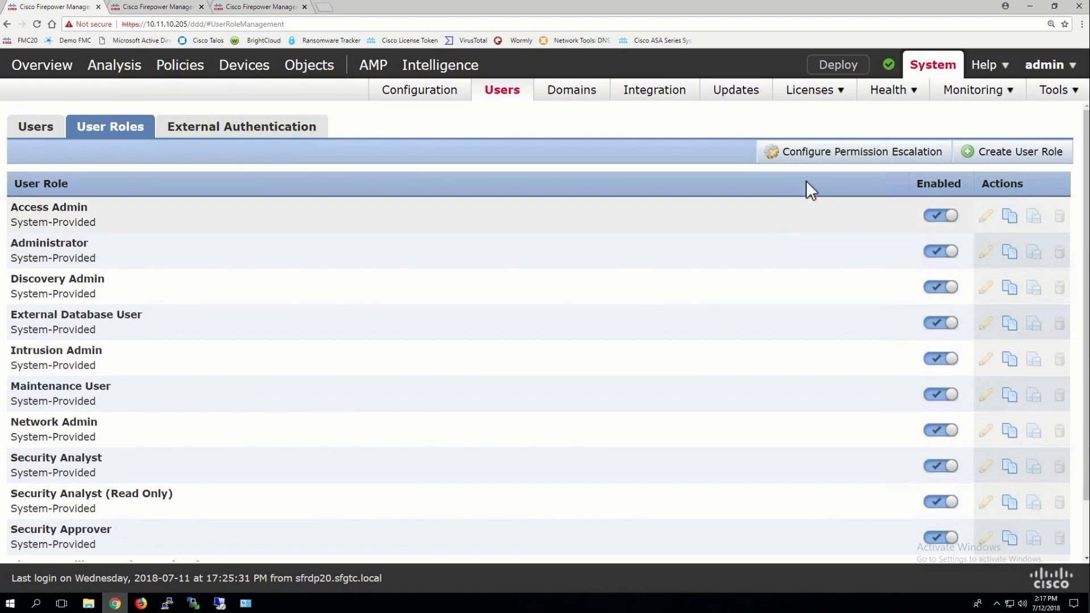
Set the user role permission escalation target to Administrator
click(841, 159)
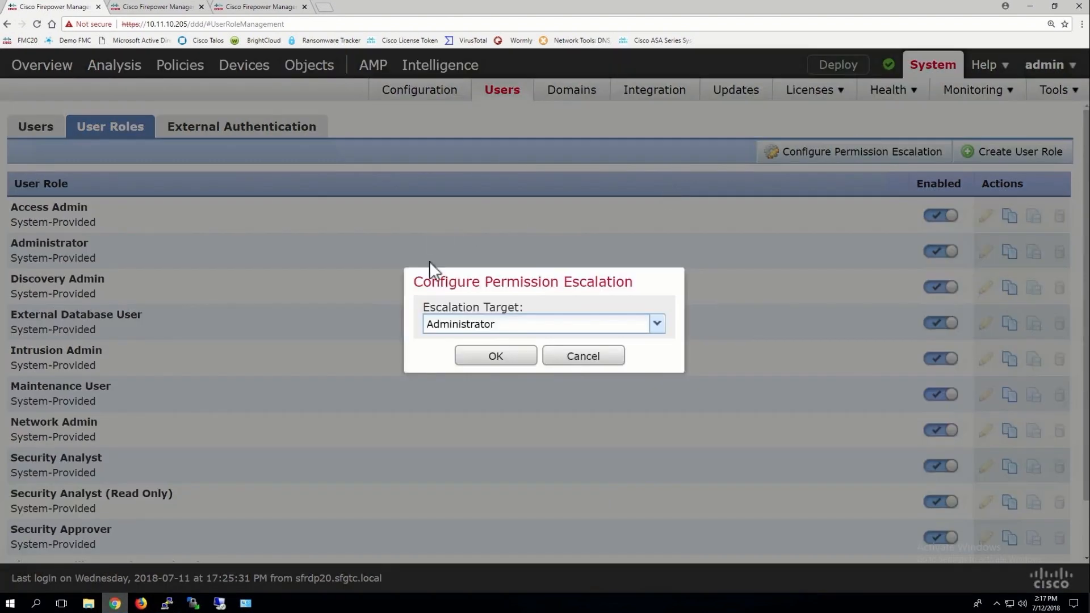
click(498, 324)
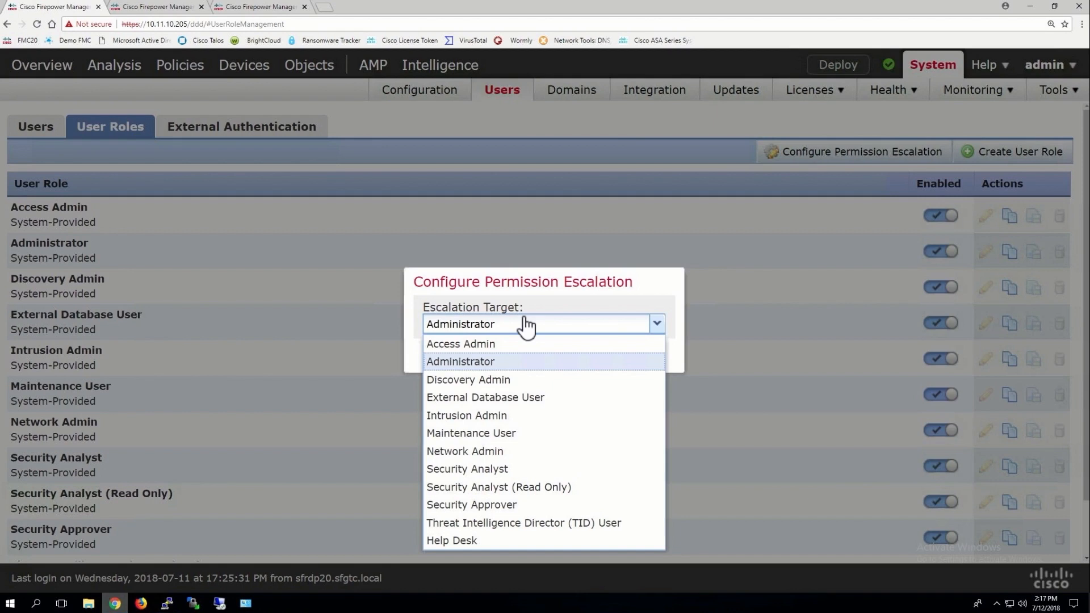
click(456, 333)
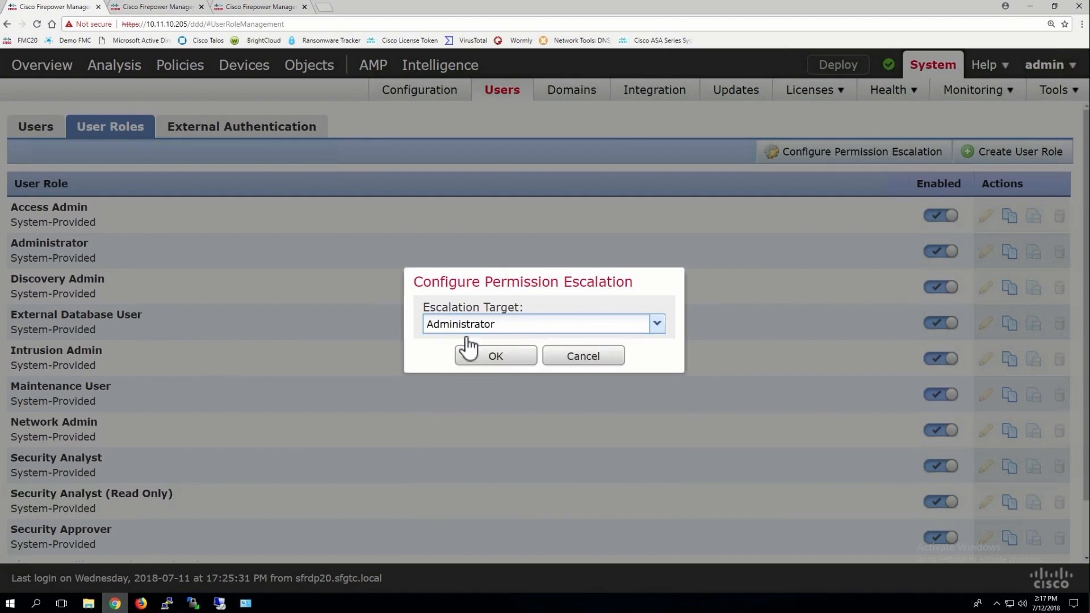
click(504, 363)
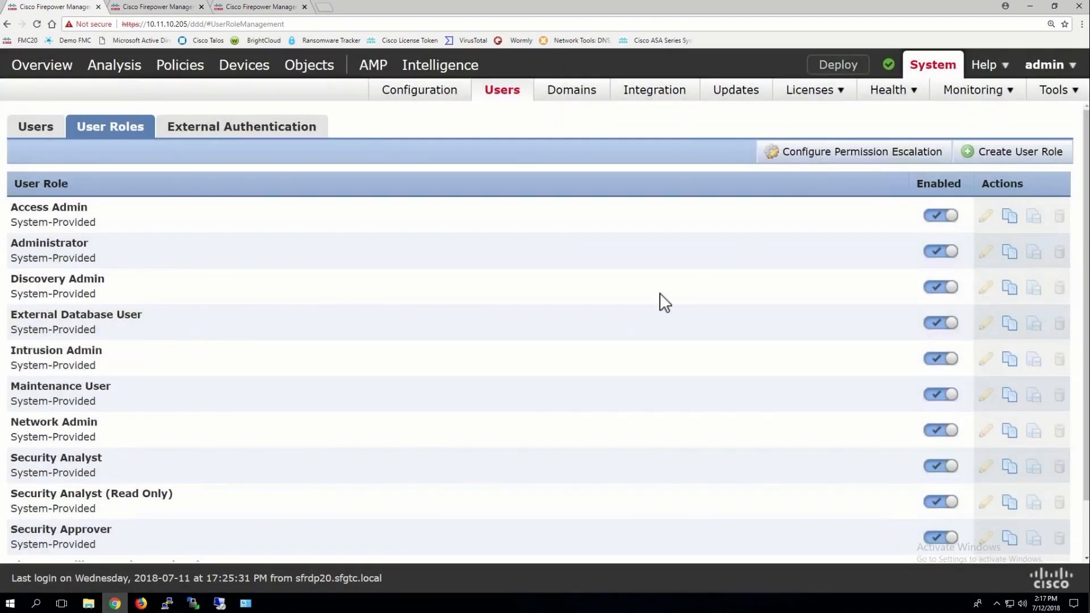
Enable escalation to Administrator on the Help Desk role and save it
scroll(660, 293, down, 2)
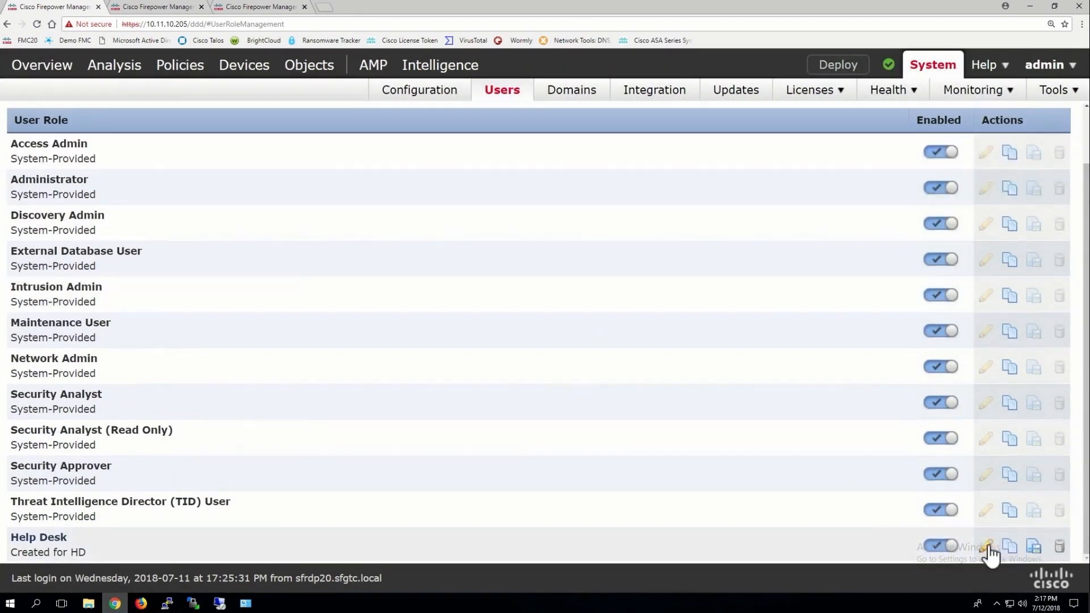
click(986, 548)
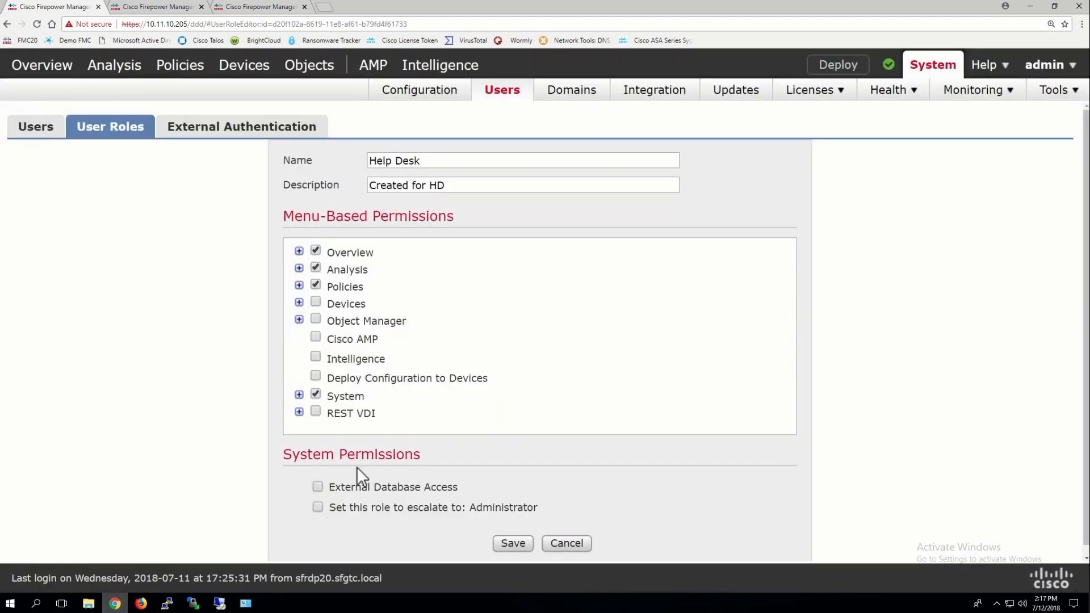
click(318, 507)
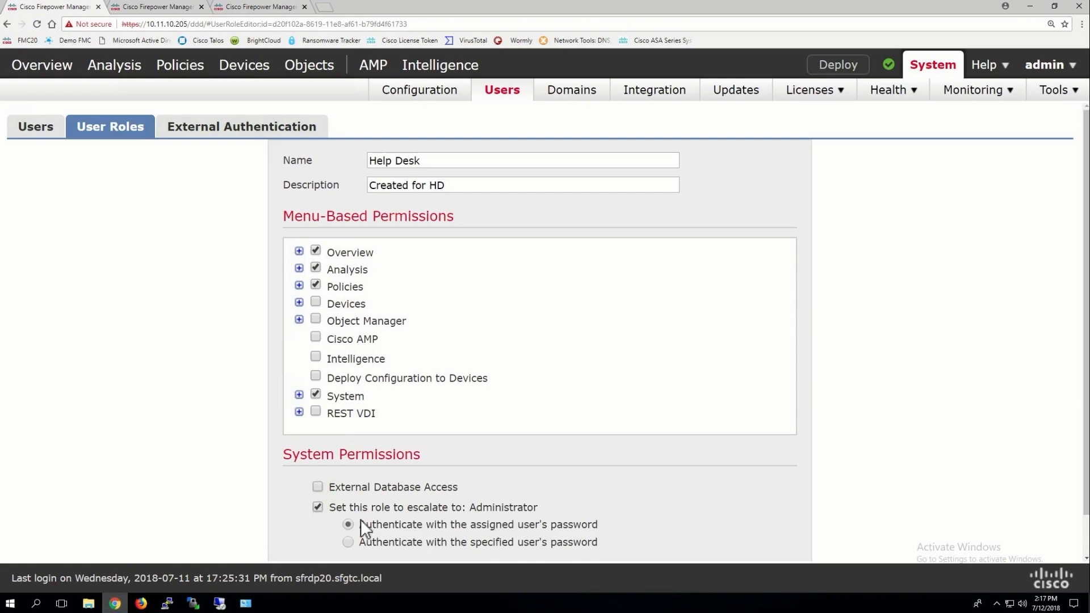
scroll(537, 460, down, 1)
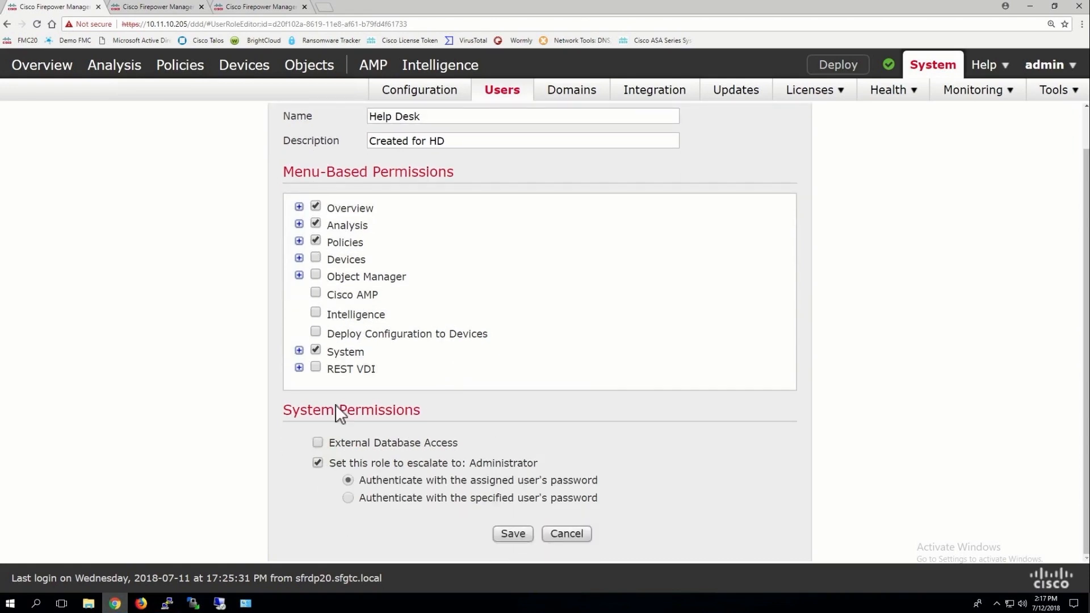
click(514, 534)
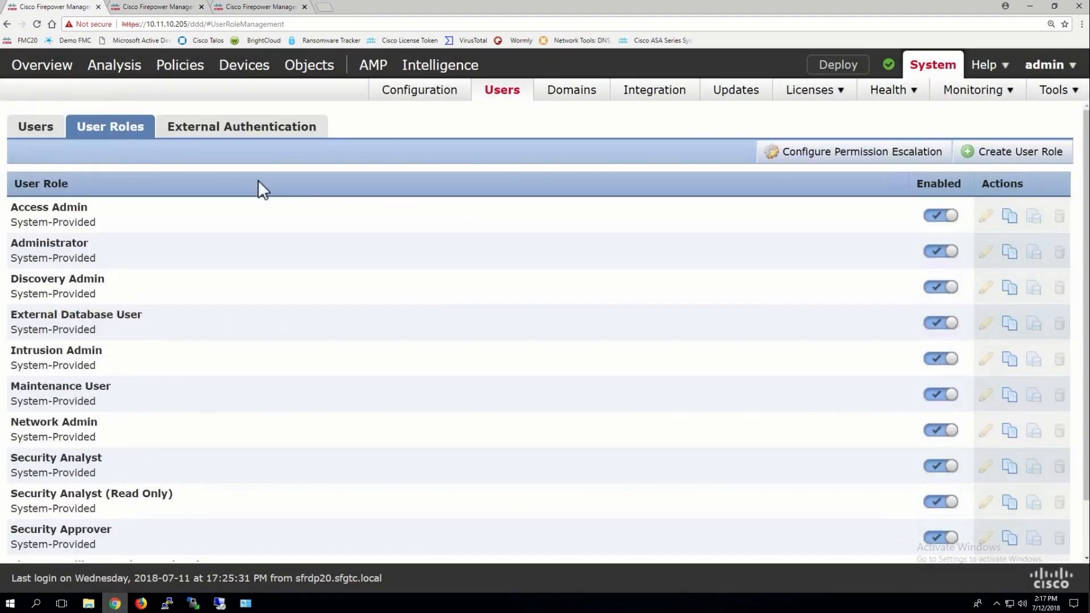
click(38, 127)
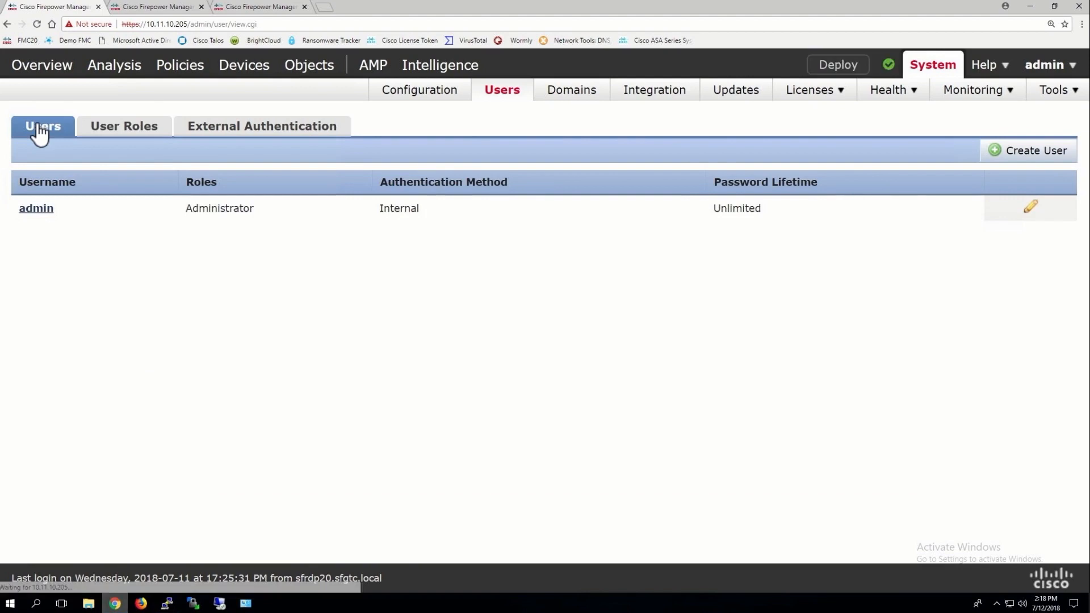
Begin a new user with a username, confirmed password and minimum password length 1
click(1038, 153)
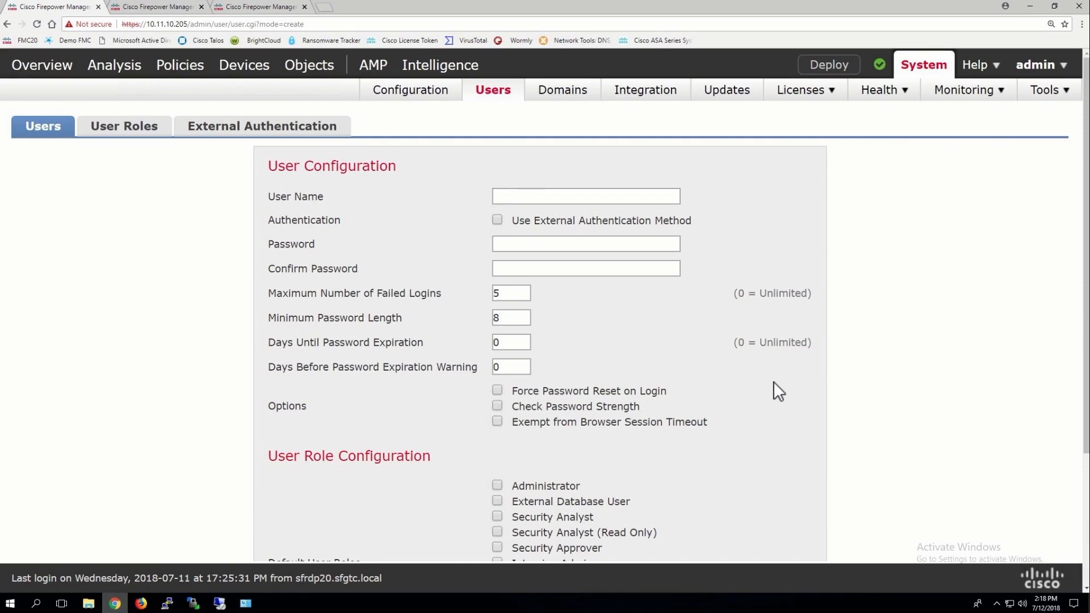
click(515, 197)
text(todd)
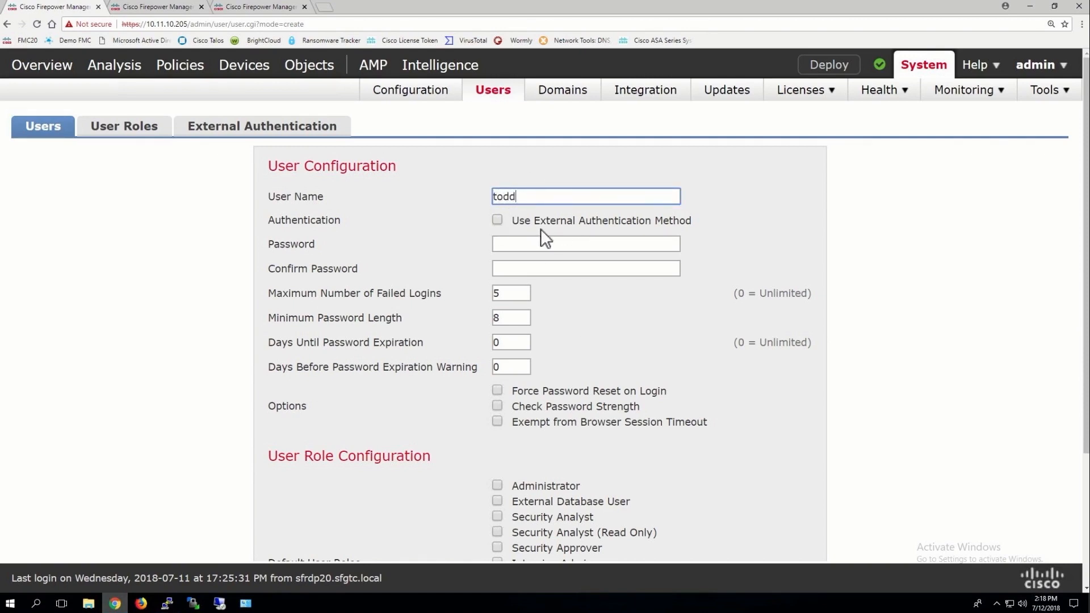
click(525, 243)
text(cisco)
click(512, 267)
text(cisco)
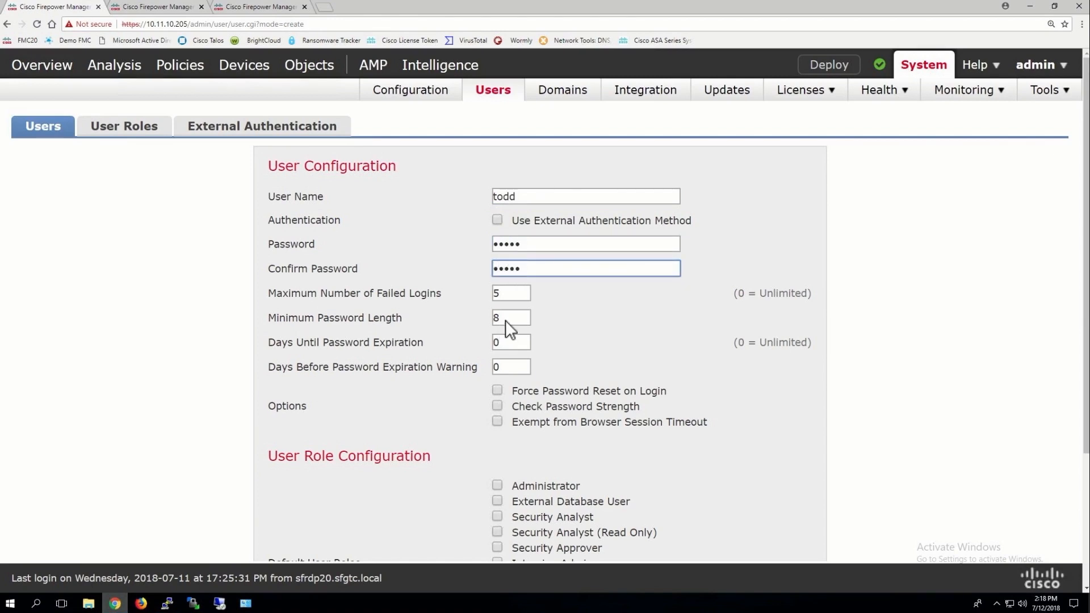
double_click(496, 319)
text(1)
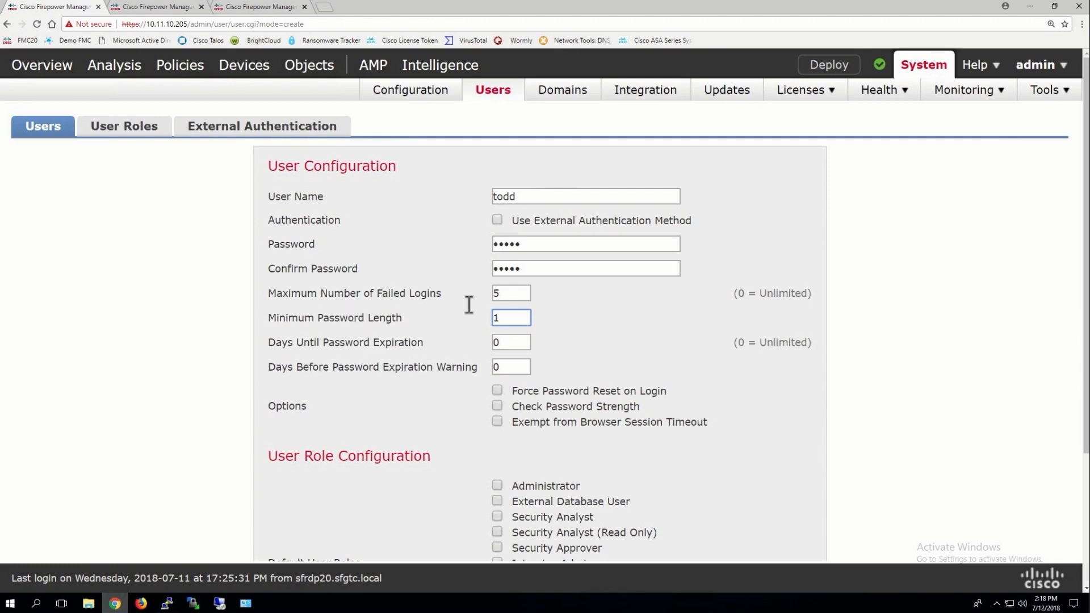
Exempt the user from browser session timeout, assign only the Help Desk role, and save
scroll(516, 310, down, 1)
scroll(531, 284, down, 2)
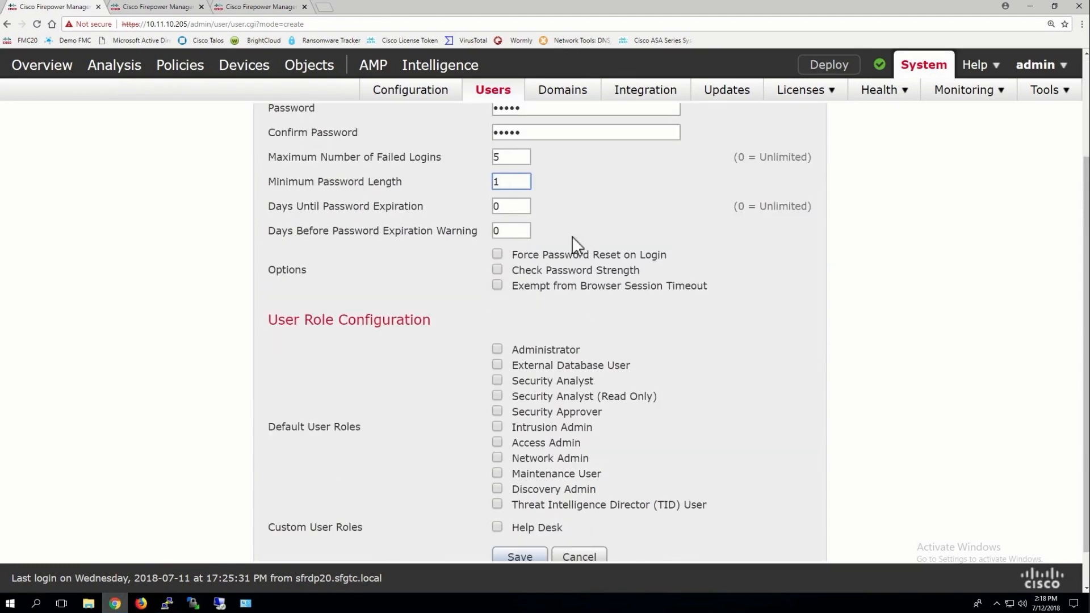
scroll(506, 266, down, 1)
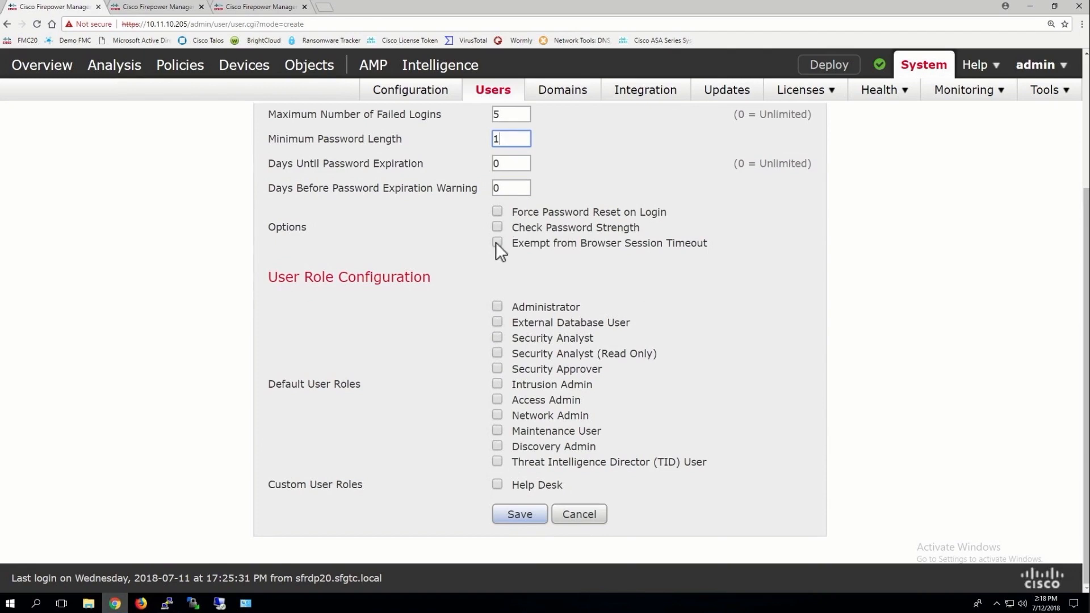
click(496, 242)
click(500, 305)
click(498, 308)
click(498, 484)
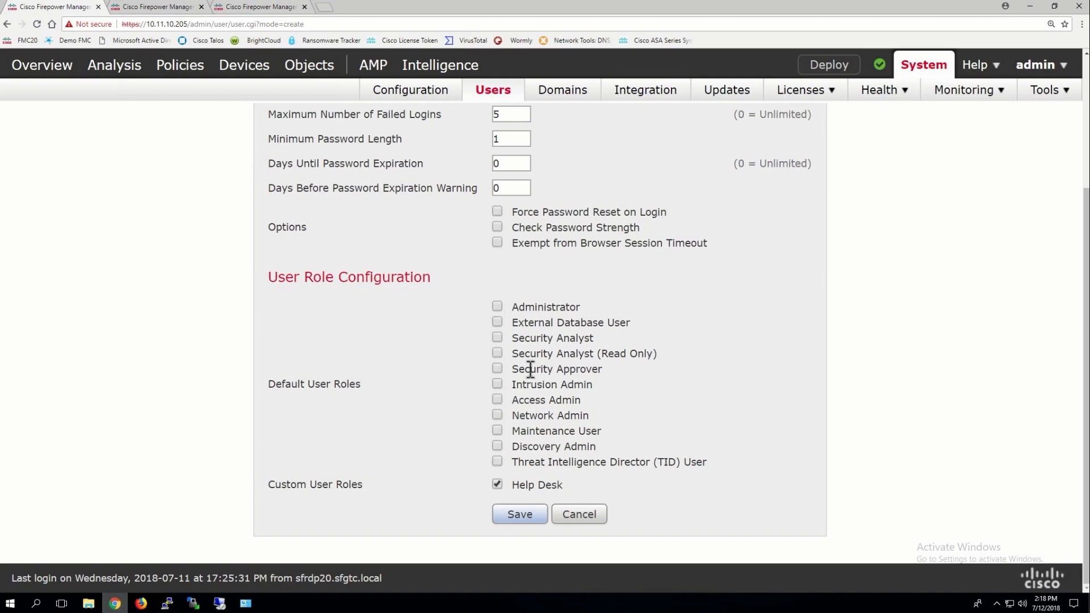
click(498, 353)
click(519, 517)
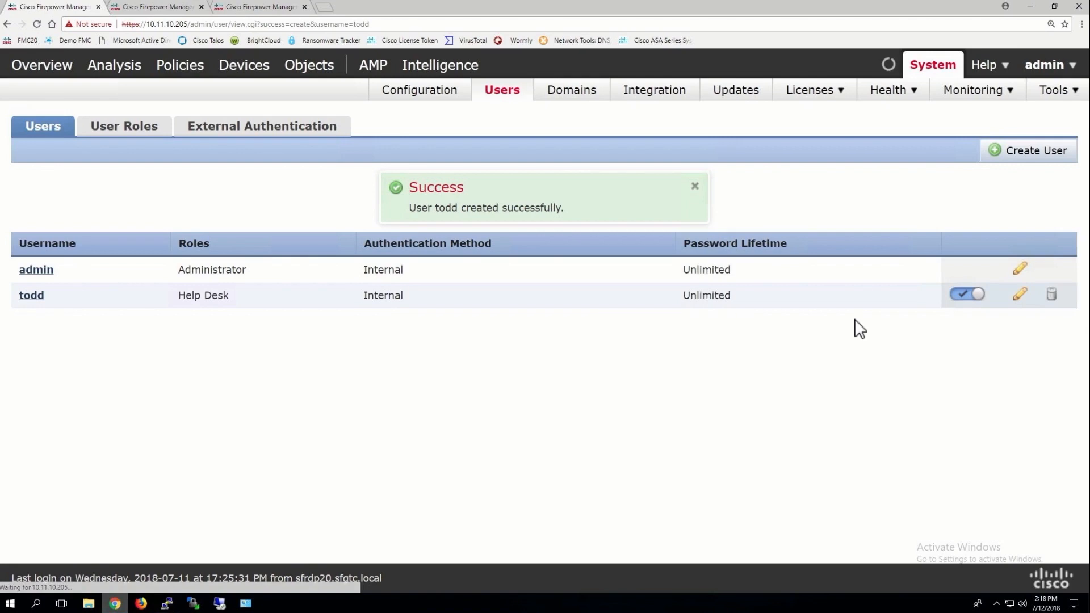
Log out as admin and sign in with the new Help Desk user's username and password
mouse_move(1066, 97)
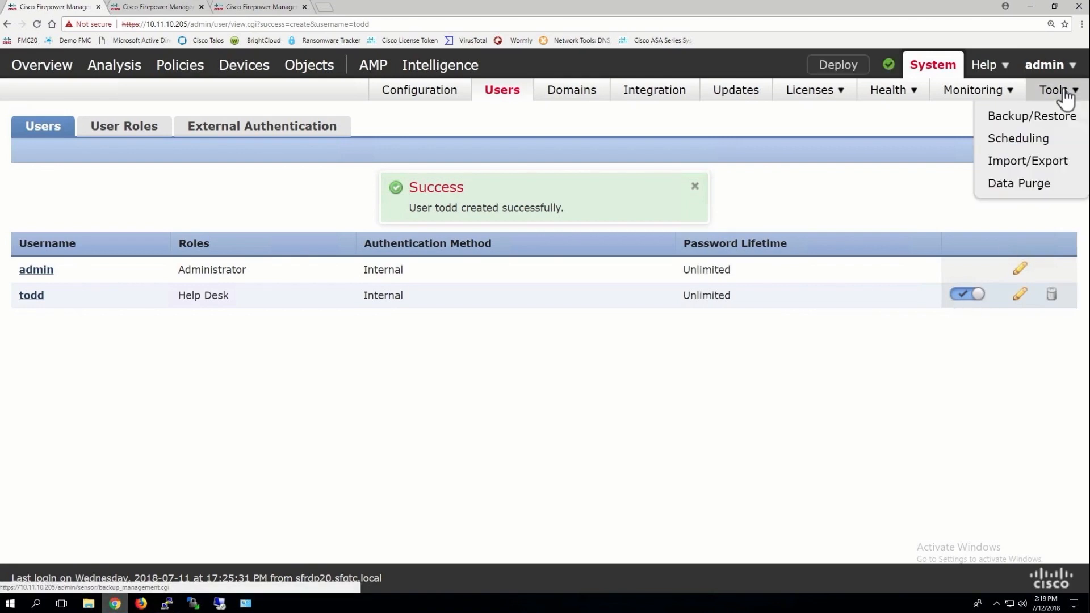
mouse_move(1049, 64)
click(945, 130)
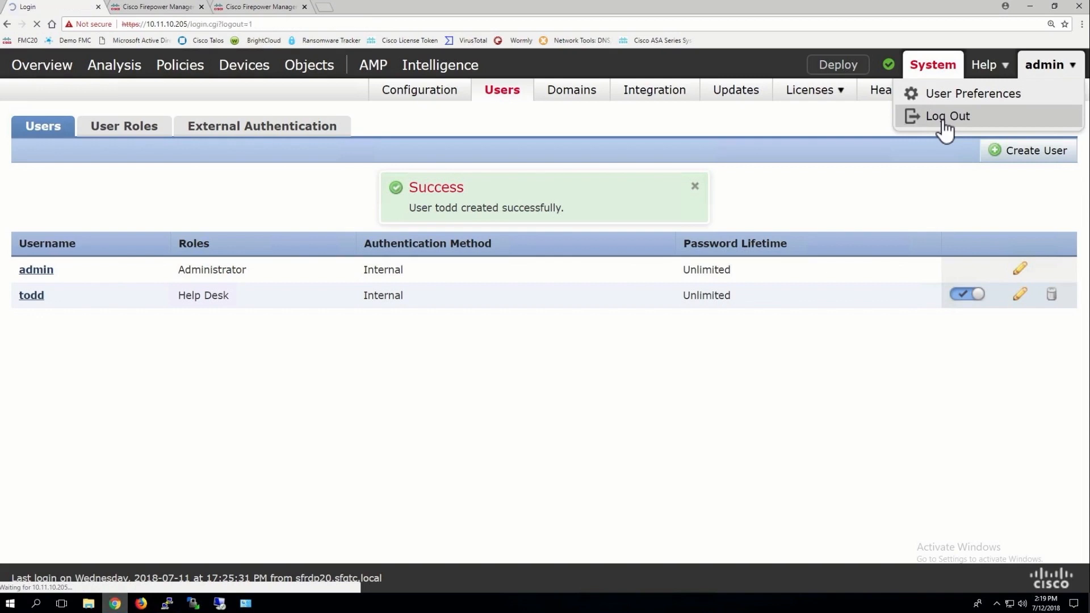
text(todd)
key(Tab)
text(*****)
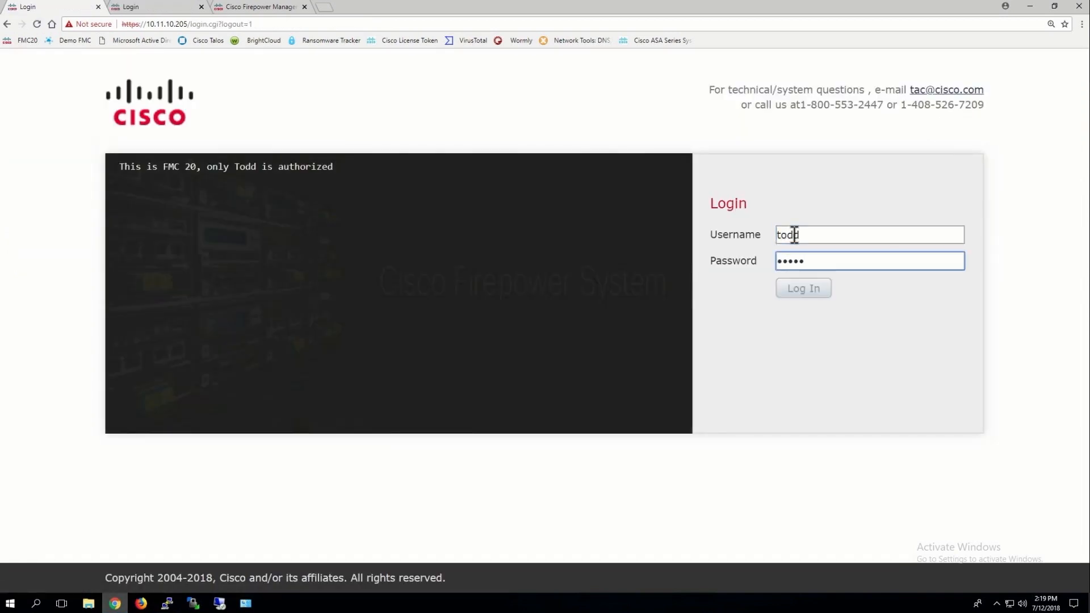
key(Return)
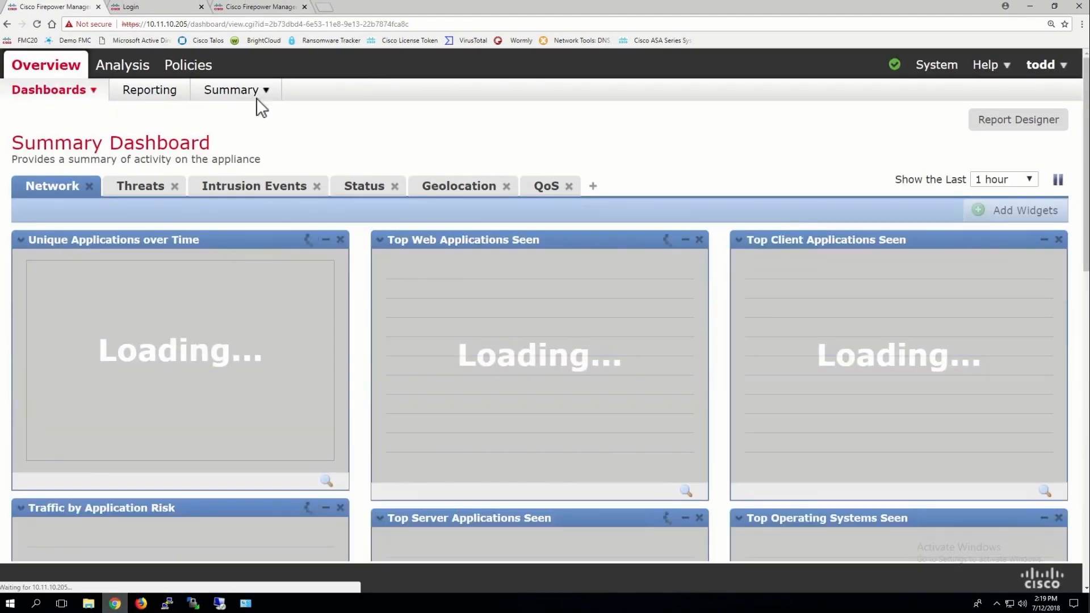
Open the new user's User Preferences at Home Page, where Opening Screen is Dashboards
click(257, 95)
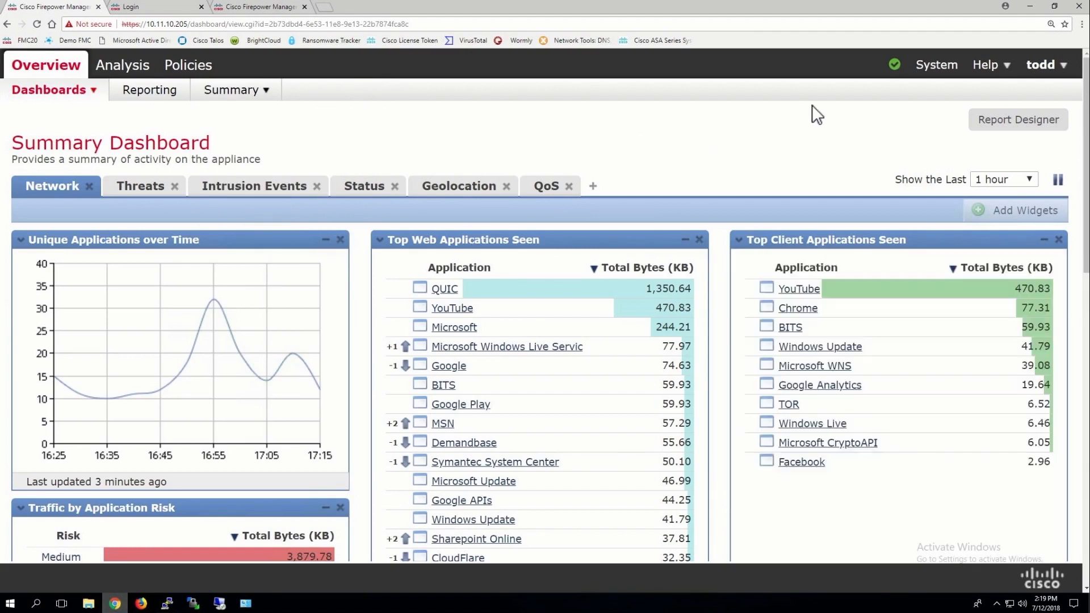
click(1038, 70)
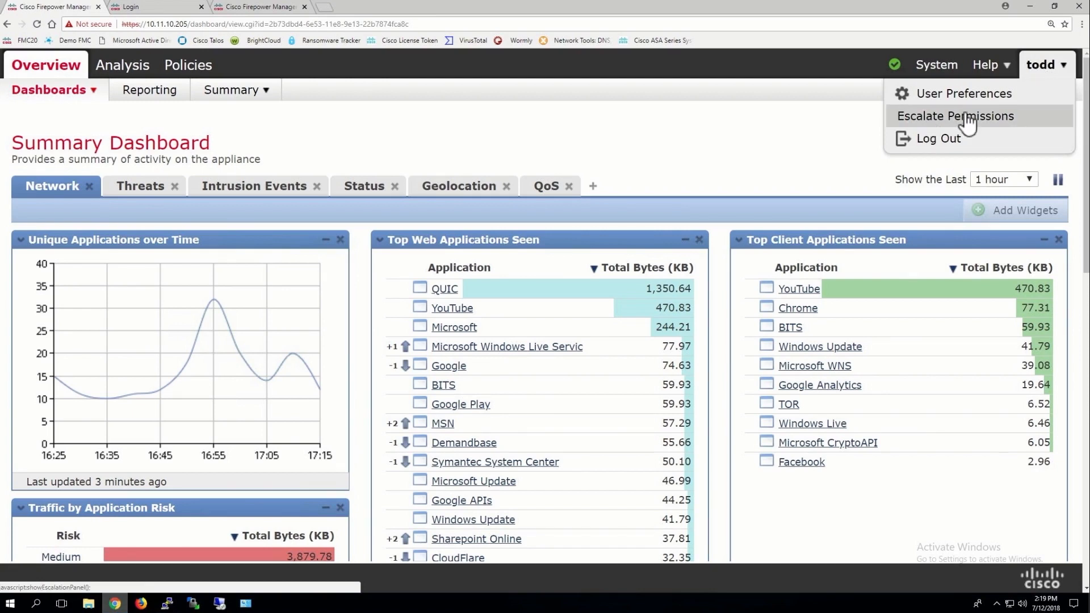
click(943, 94)
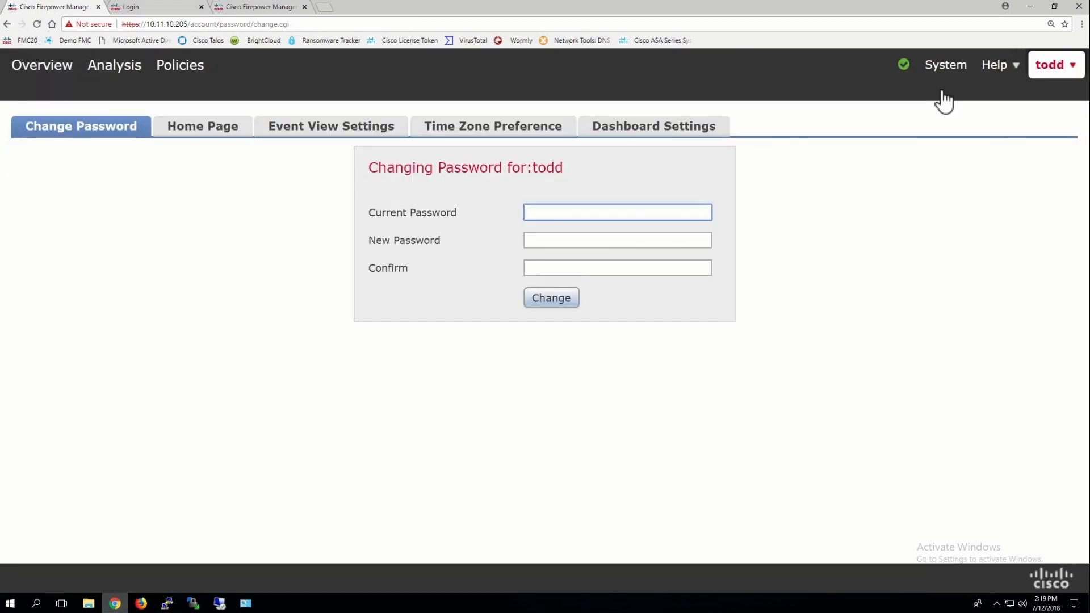
click(203, 131)
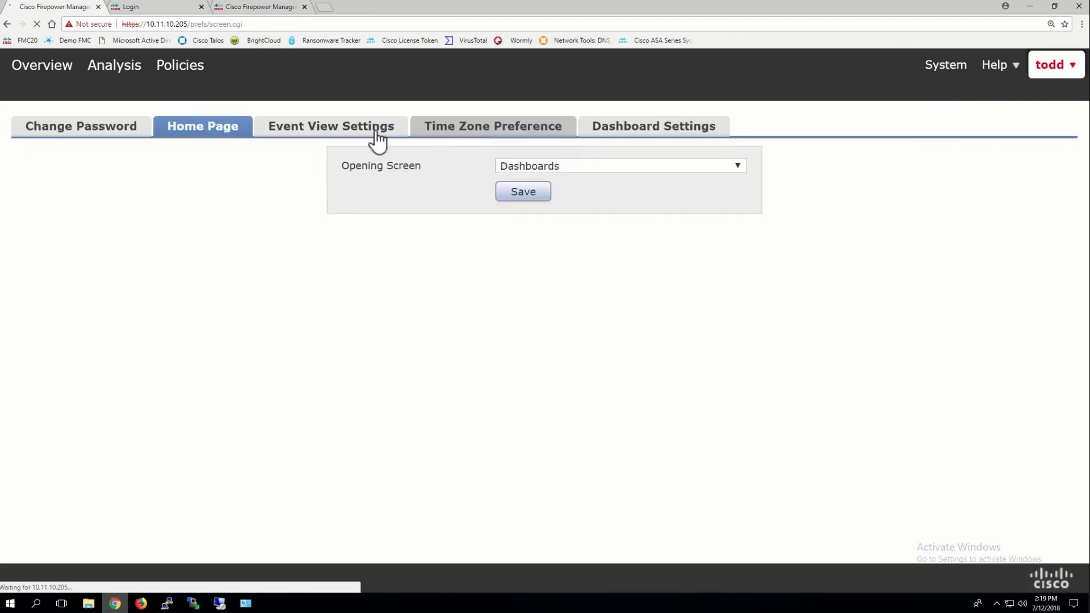
Save Context Explorer as the opening screen, then move to Event View Settings
click(530, 163)
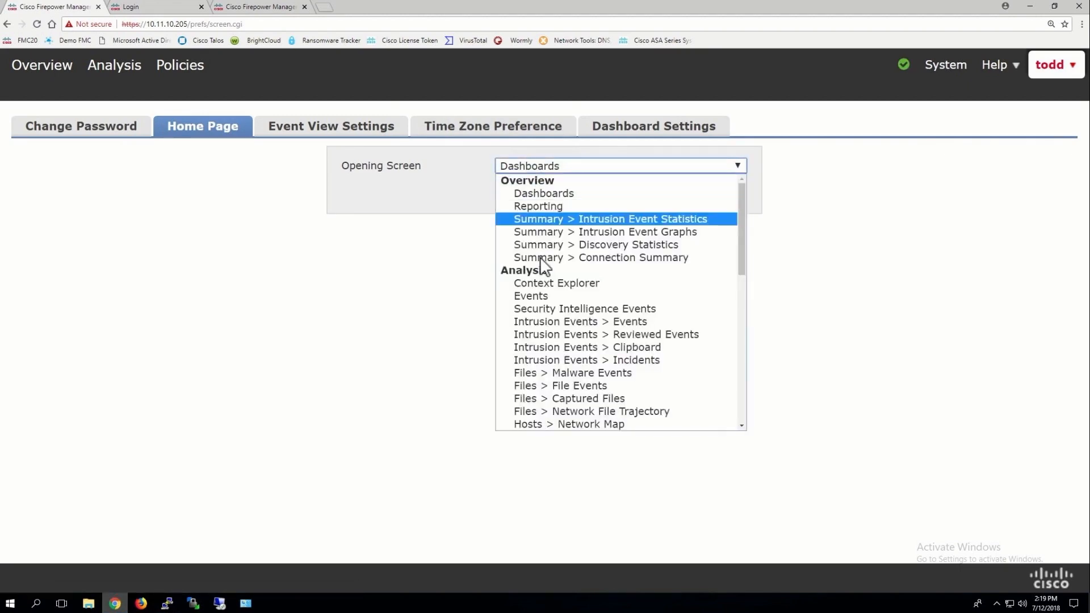
click(537, 283)
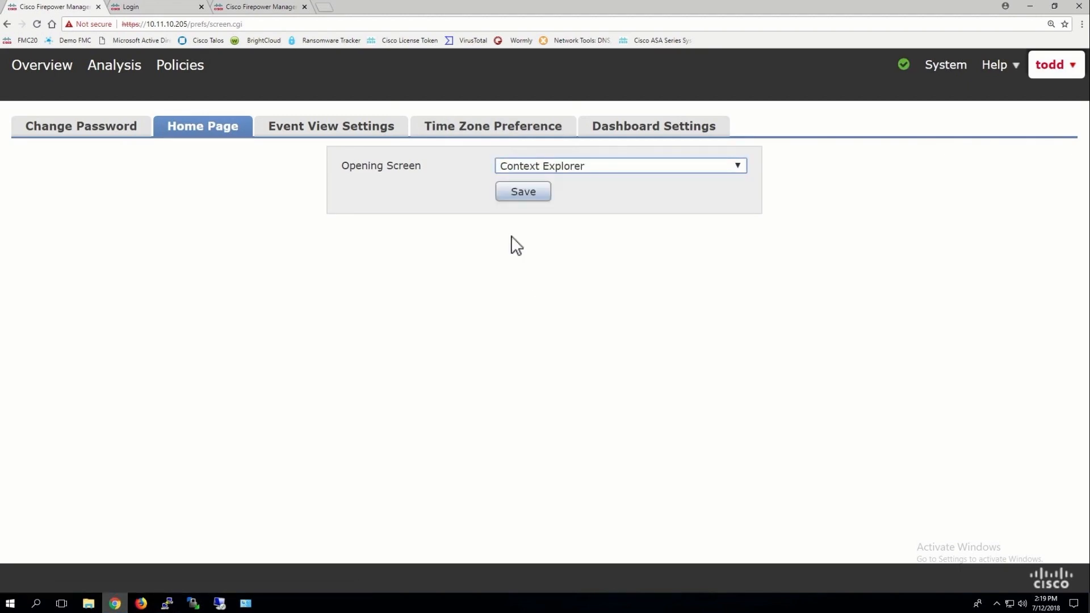
click(525, 191)
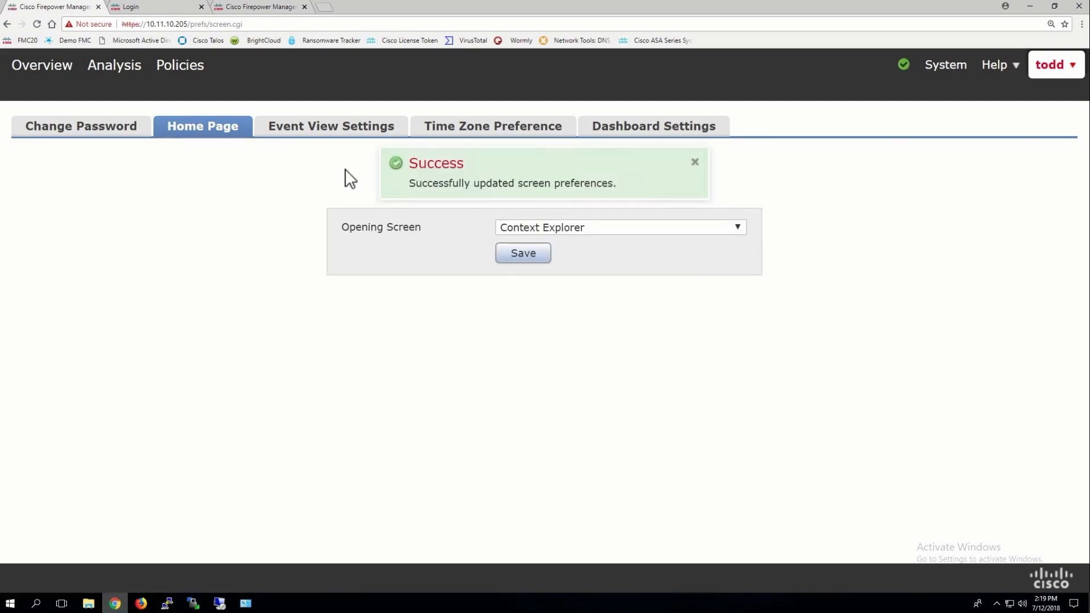
click(328, 128)
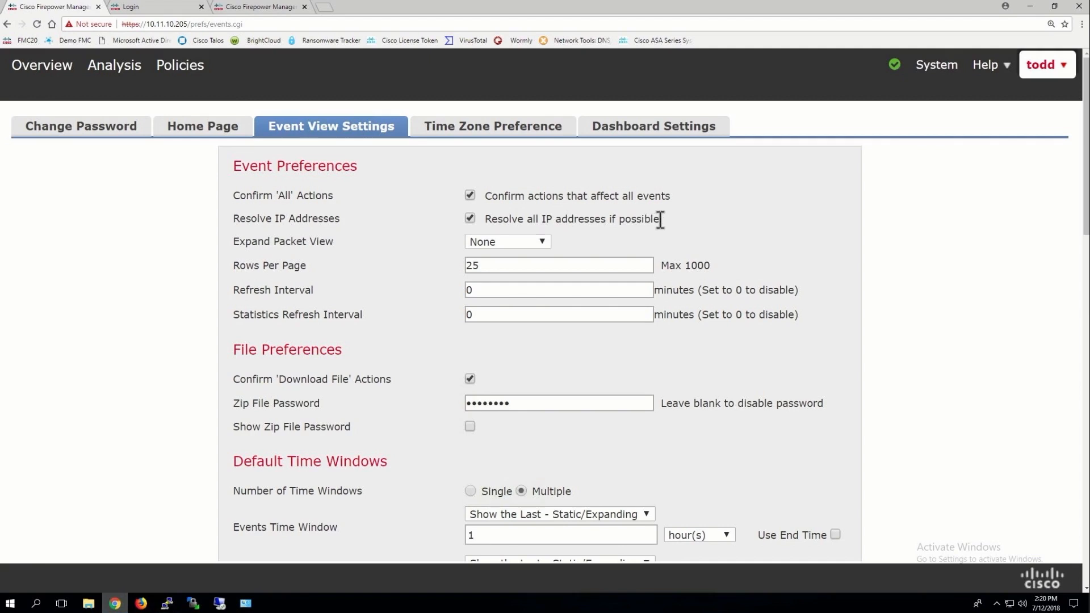
Set Rows Per Page to 100, leaving the Refresh Interval at 5 minutes
drag(660, 219, 482, 222)
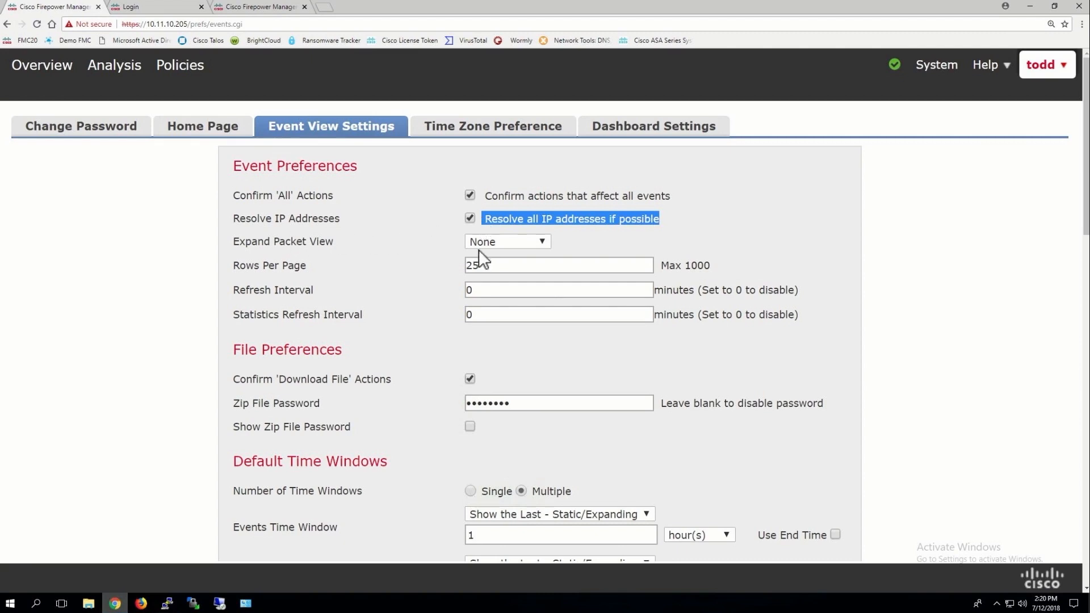
drag(480, 265, 449, 263)
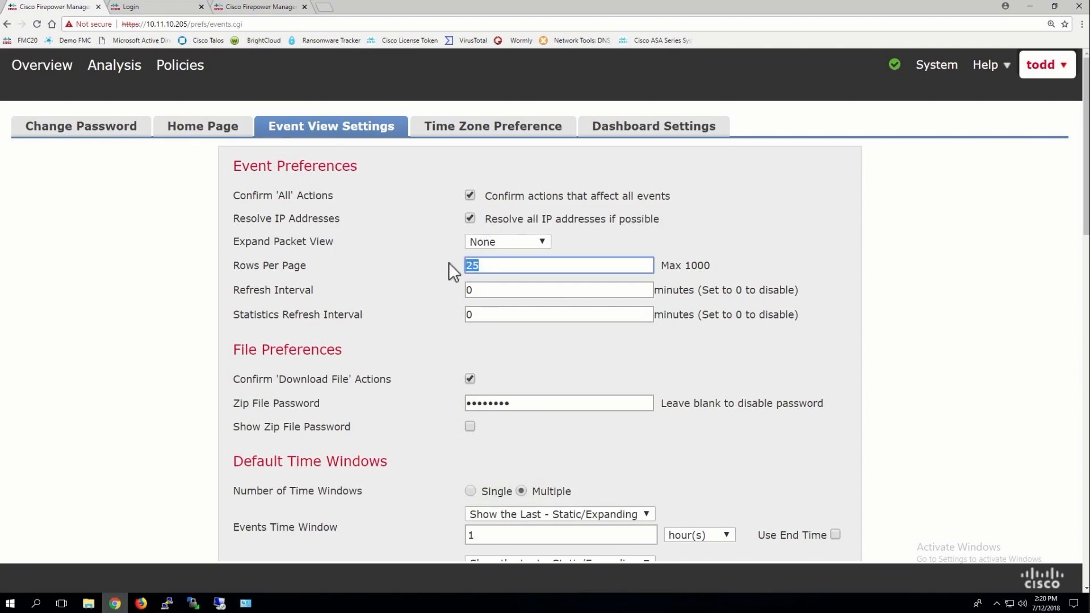
text(100)
key(Tab)
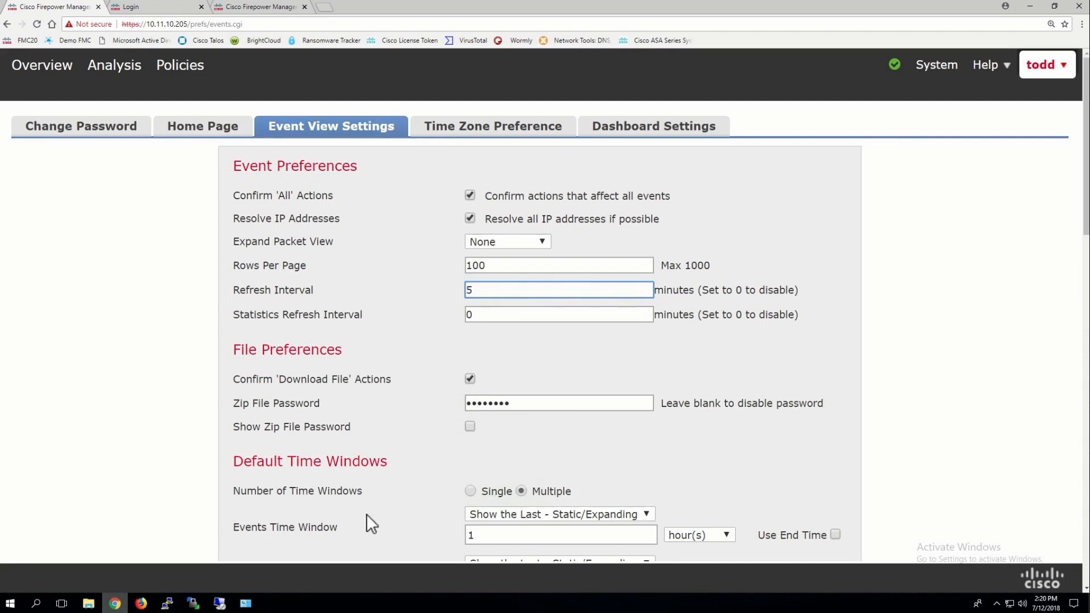
Check the download confirmation and zip password options, then save the event view preferences
scroll(367, 514, down, 1)
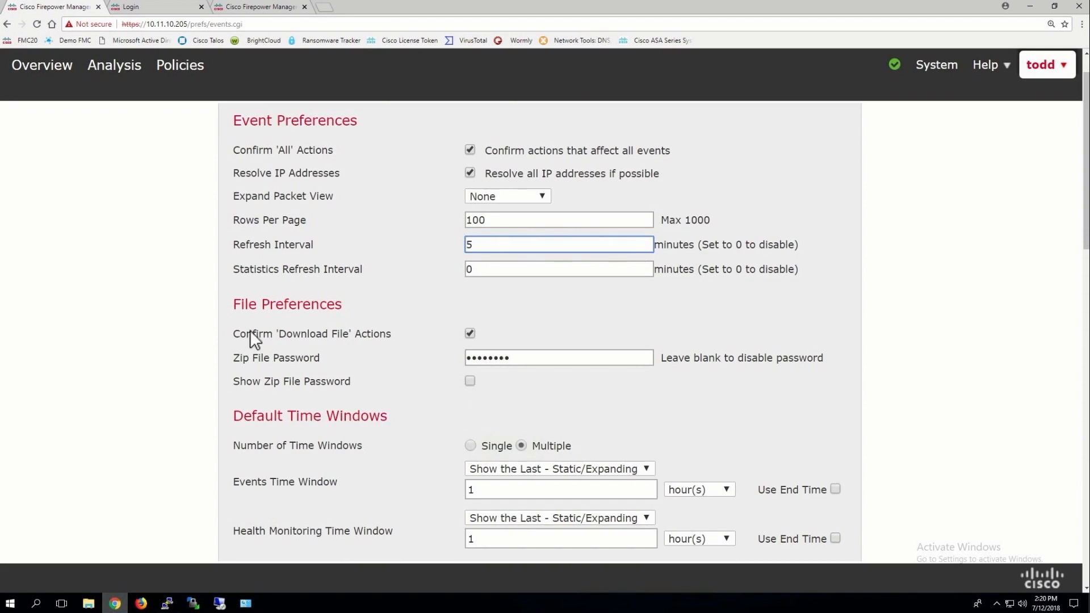
drag(234, 334, 401, 343)
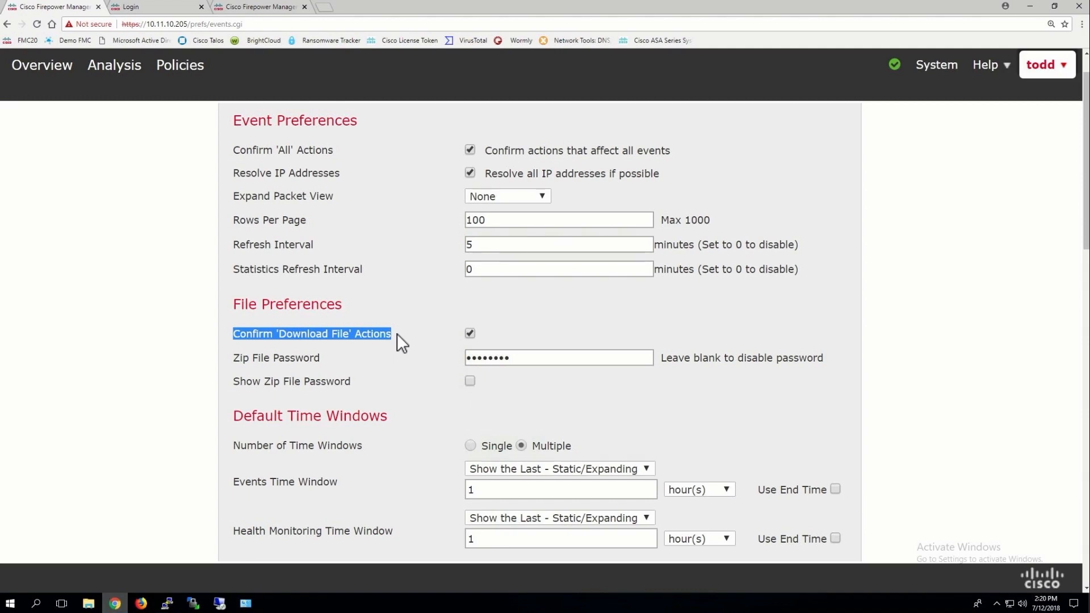
click(469, 380)
click(470, 382)
scroll(595, 275, down, 20)
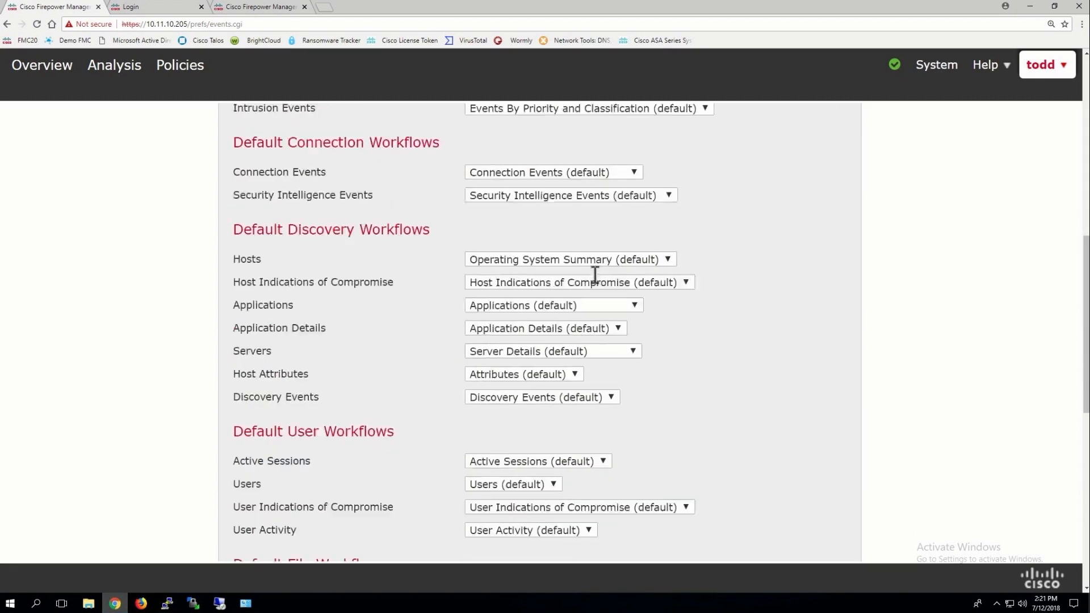
click(486, 521)
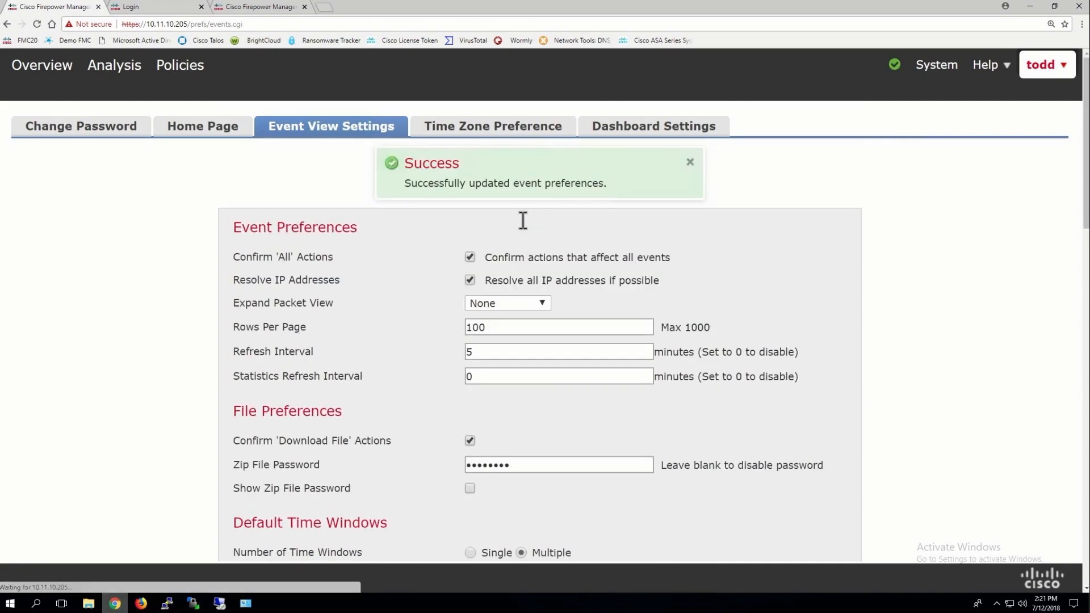
click(490, 137)
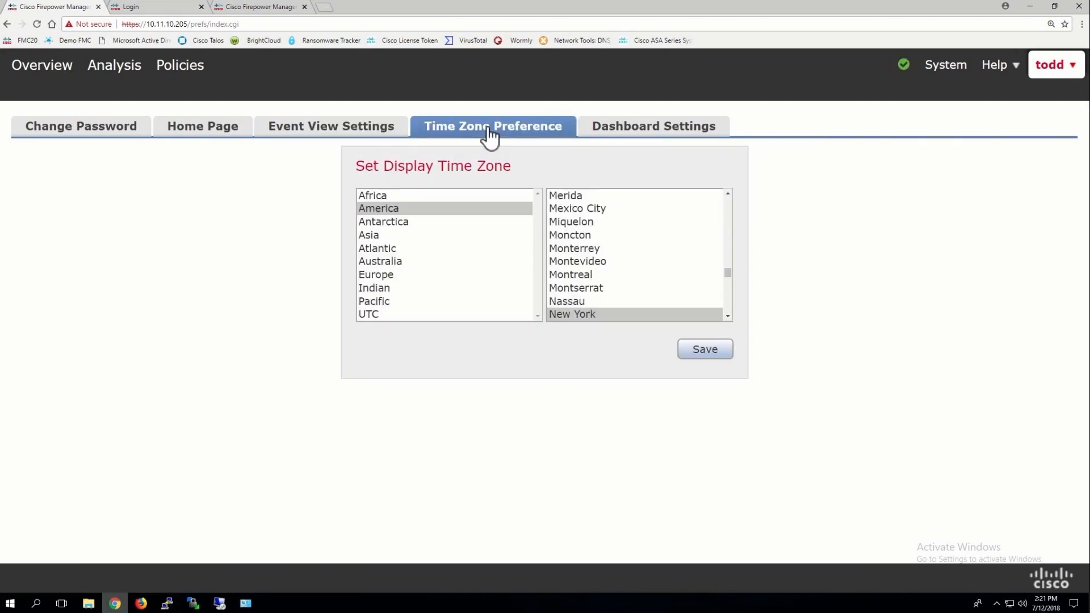
Pick Denver in the America city list as the display time zone and save
drag(728, 271, 724, 234)
click(570, 211)
click(572, 220)
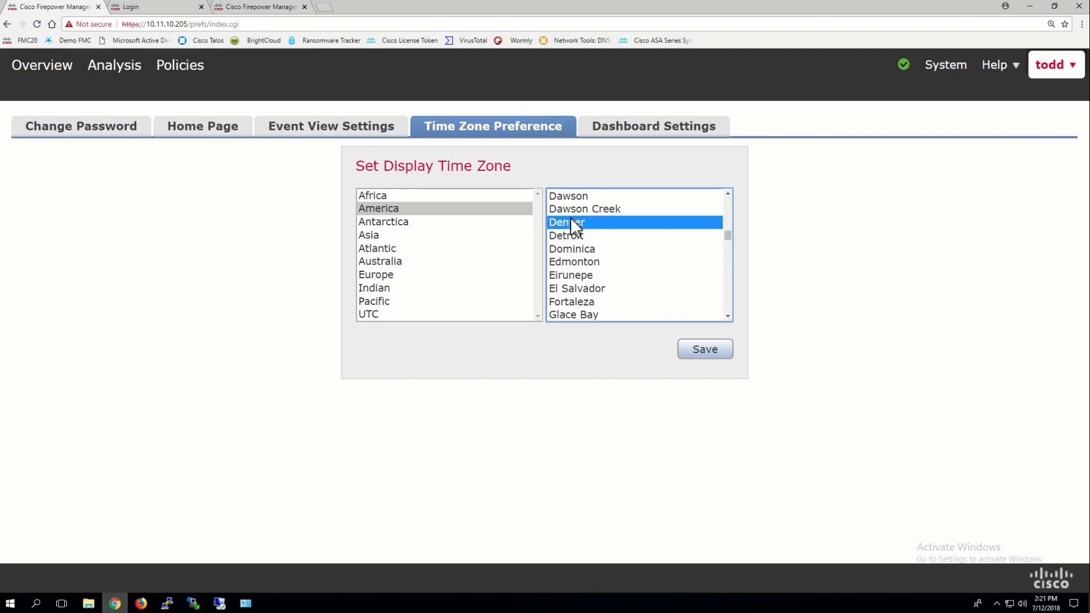
click(705, 352)
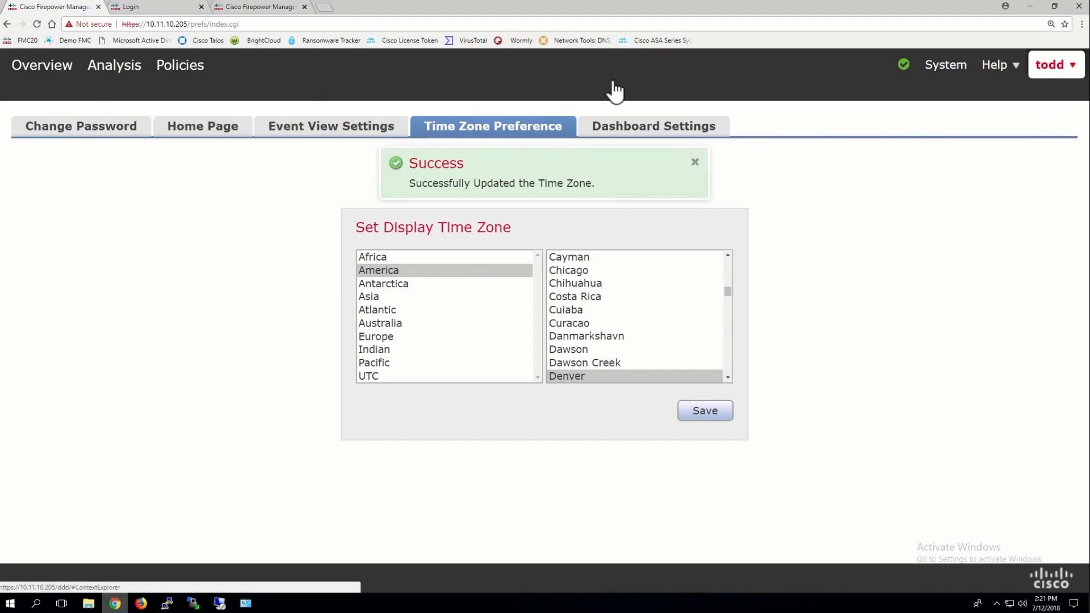
Open the access control policies list to reach New_ACP-19-20
mouse_move(955, 74)
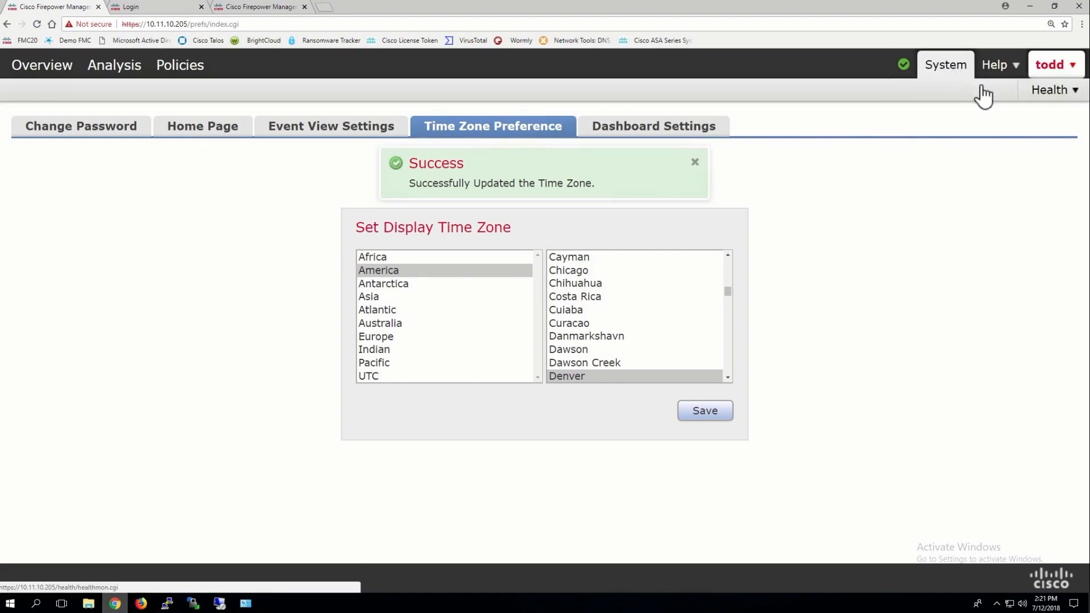
mouse_move(1050, 100)
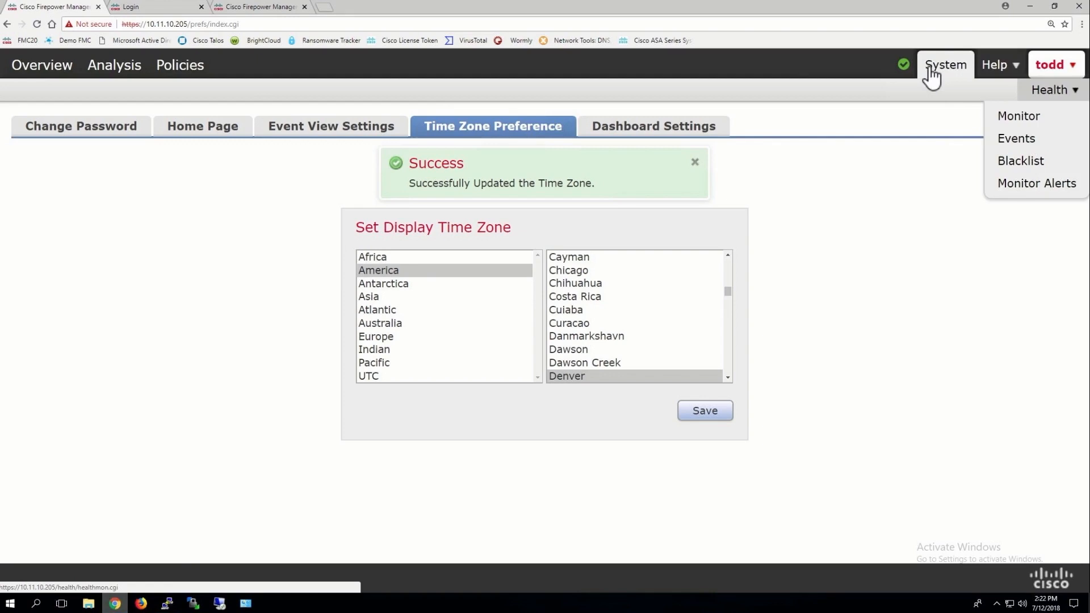
mouse_move(176, 66)
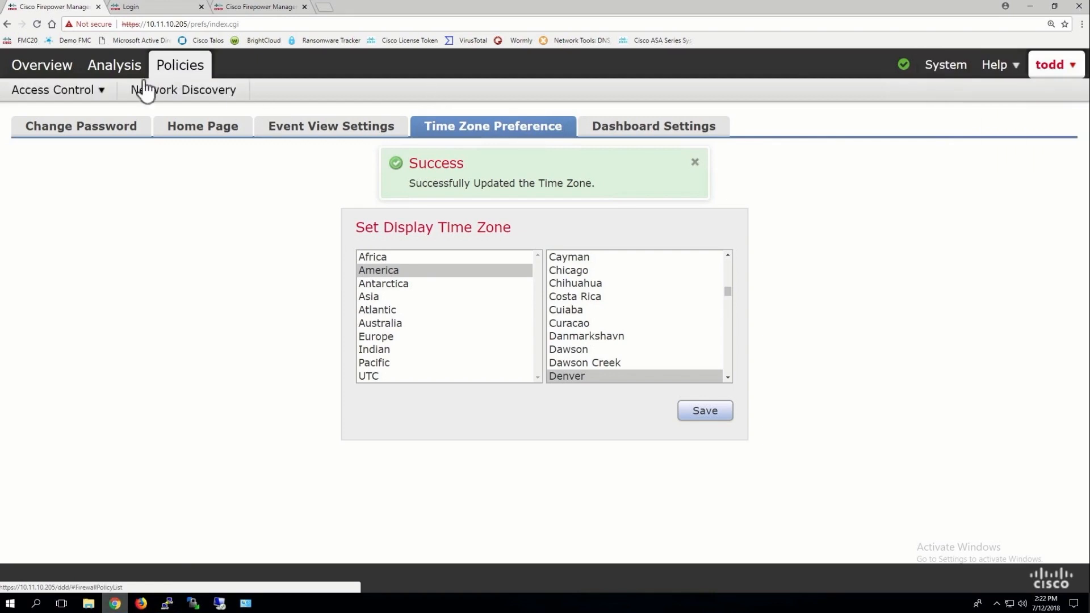
mouse_move(80, 99)
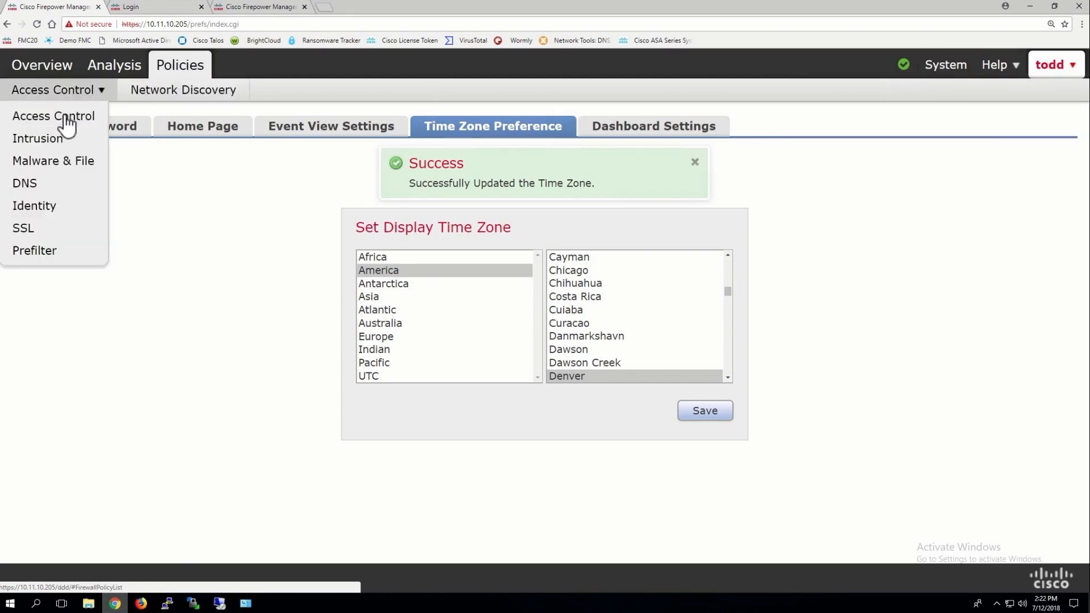
click(67, 117)
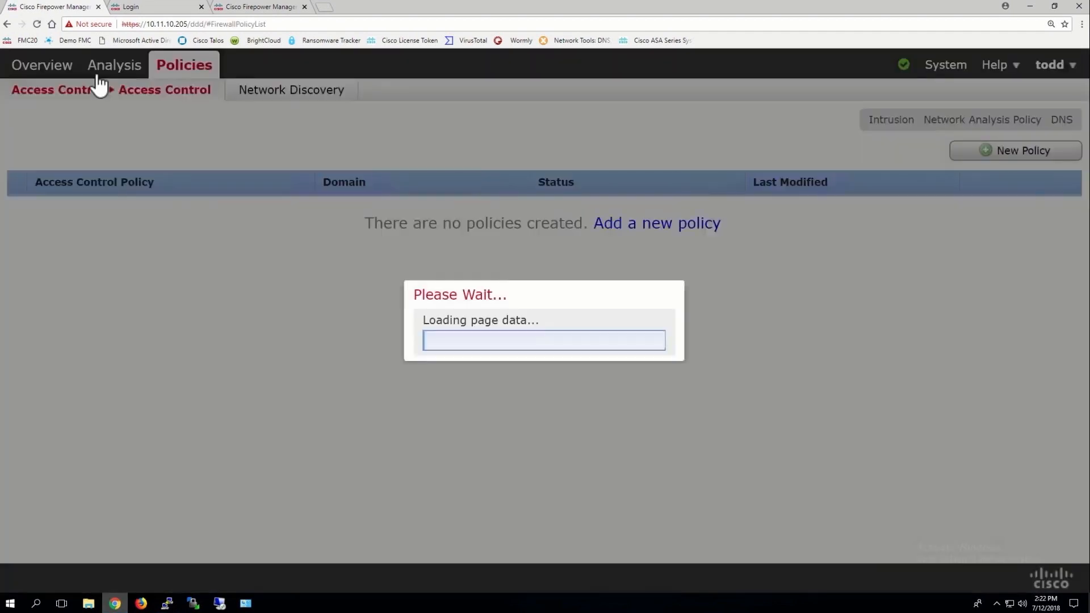
Open Analysis > Connections > Events in a new tab, close the Login tab, and view it
mouse_move(108, 77)
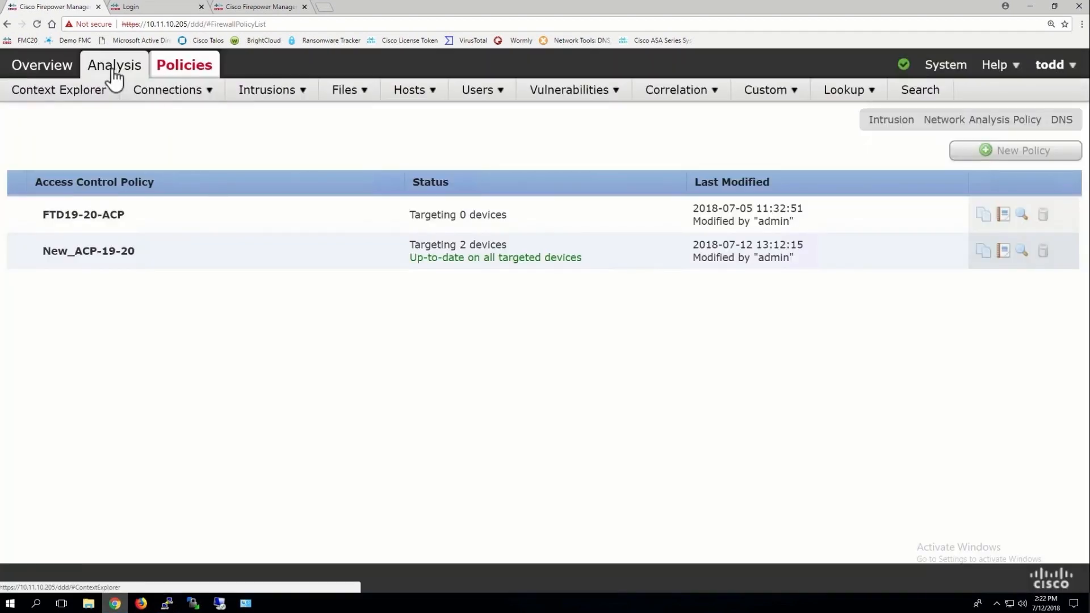
mouse_move(165, 94)
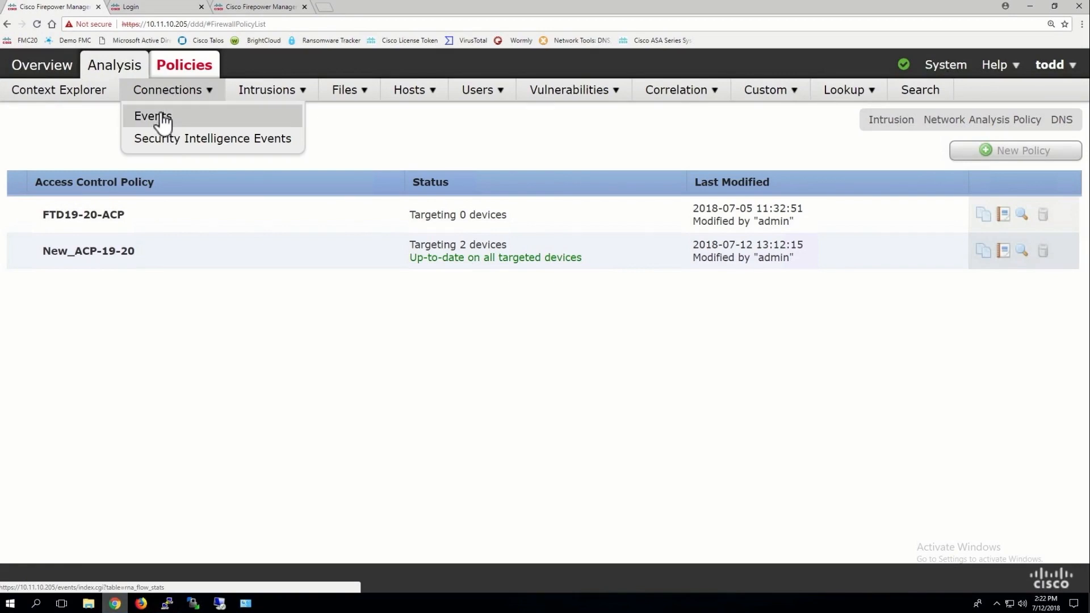
right_click(162, 119)
click(204, 120)
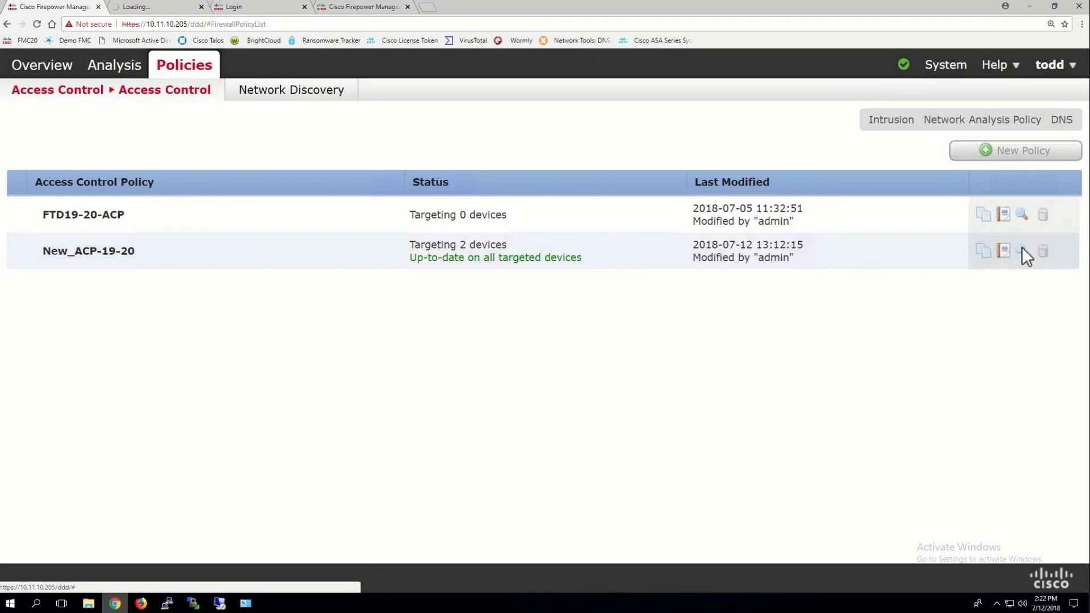
click(304, 6)
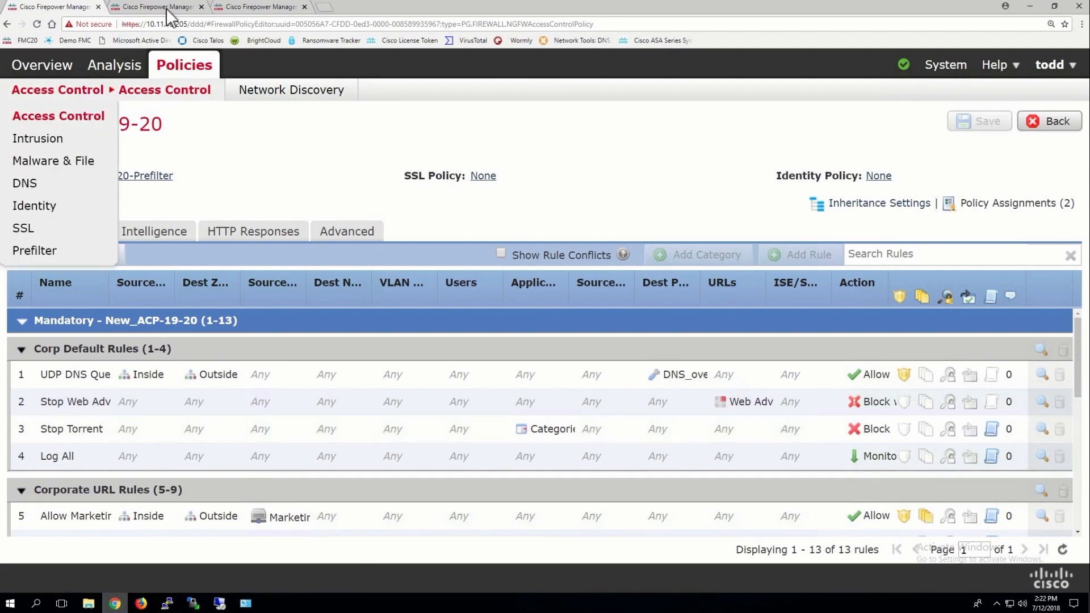
click(187, 8)
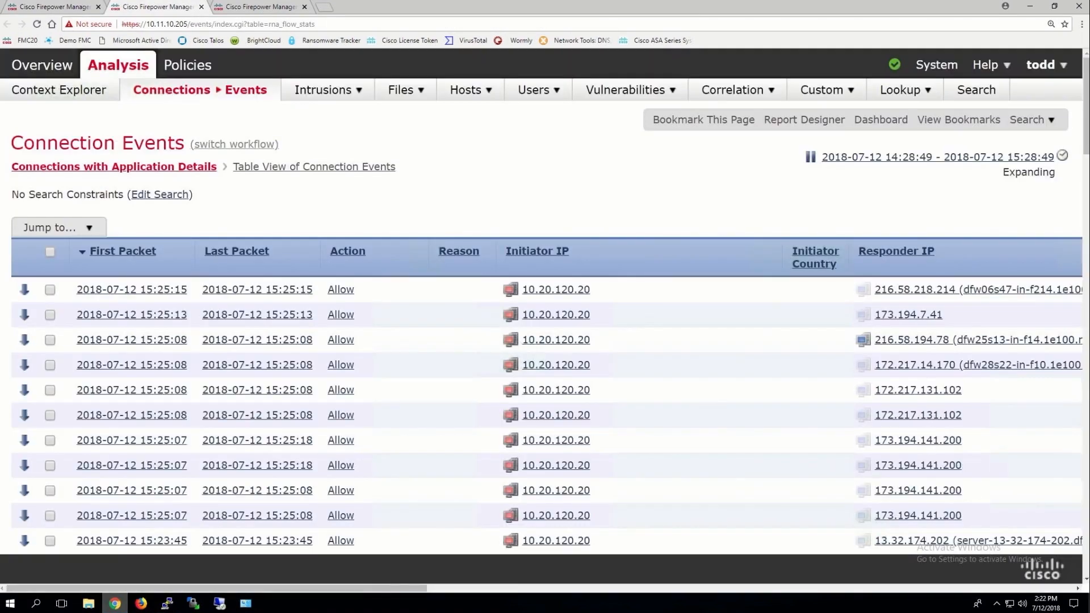
Review the allowed connections from 10.20.120.20 in the Connection Events table, then switch tabs
click(896, 588)
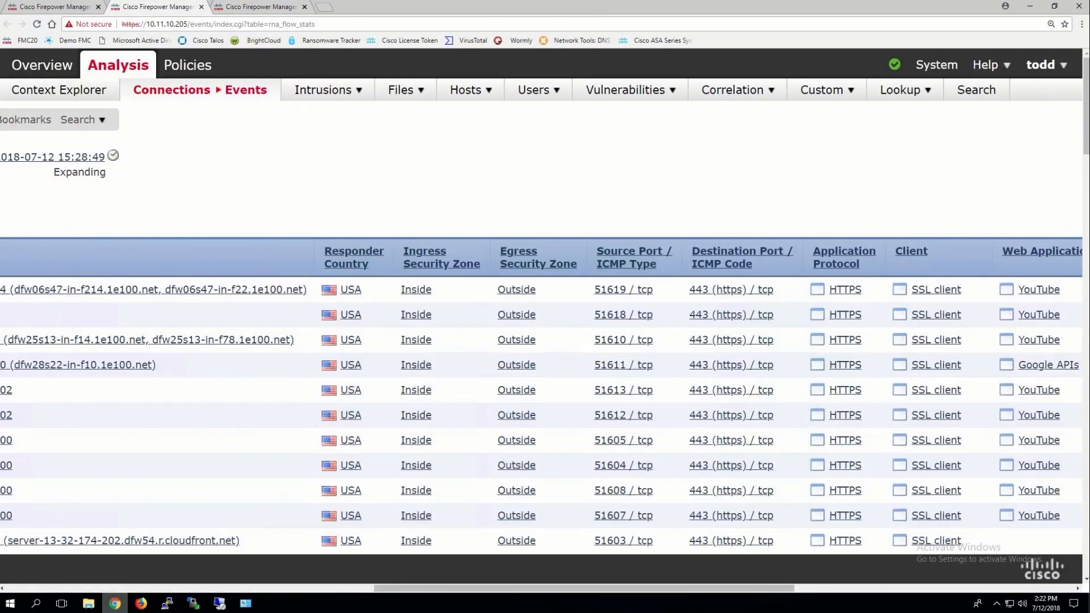
drag(420, 588, 310, 574)
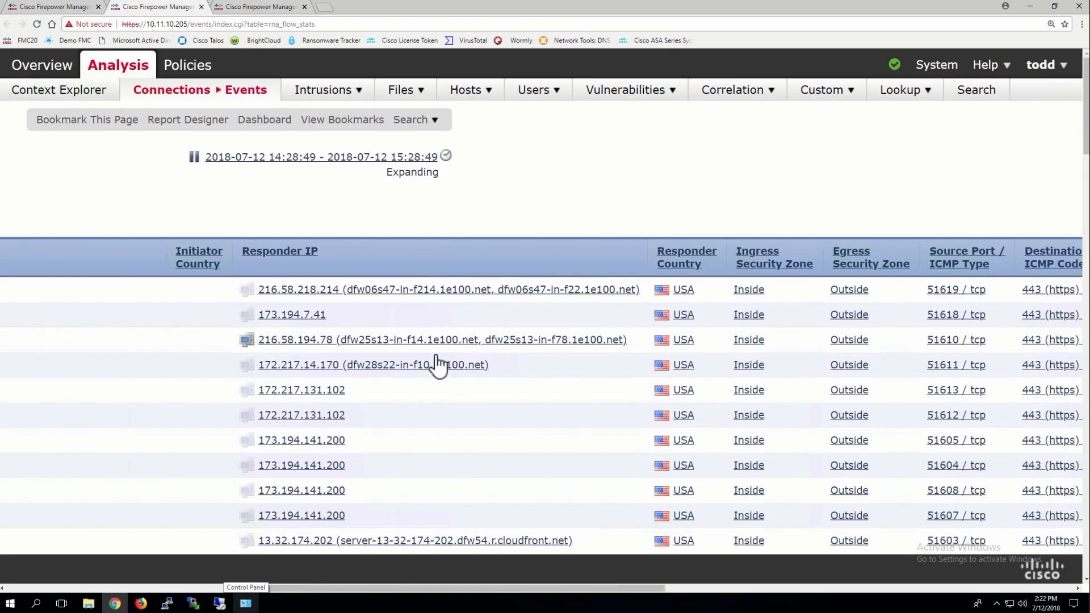
scroll(359, 359, down, 1)
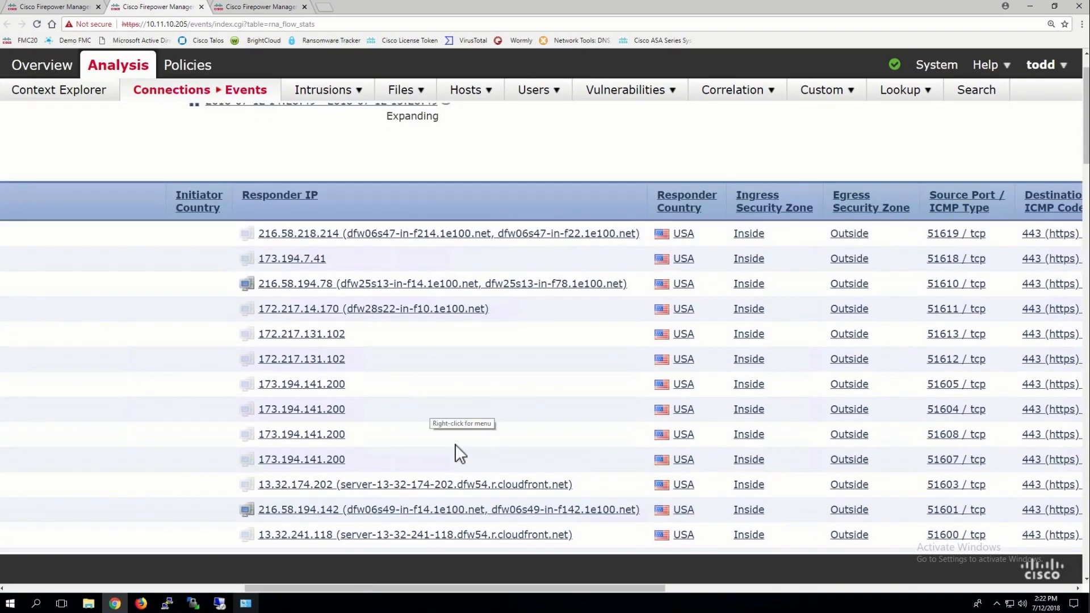
scroll(450, 392, down, 6)
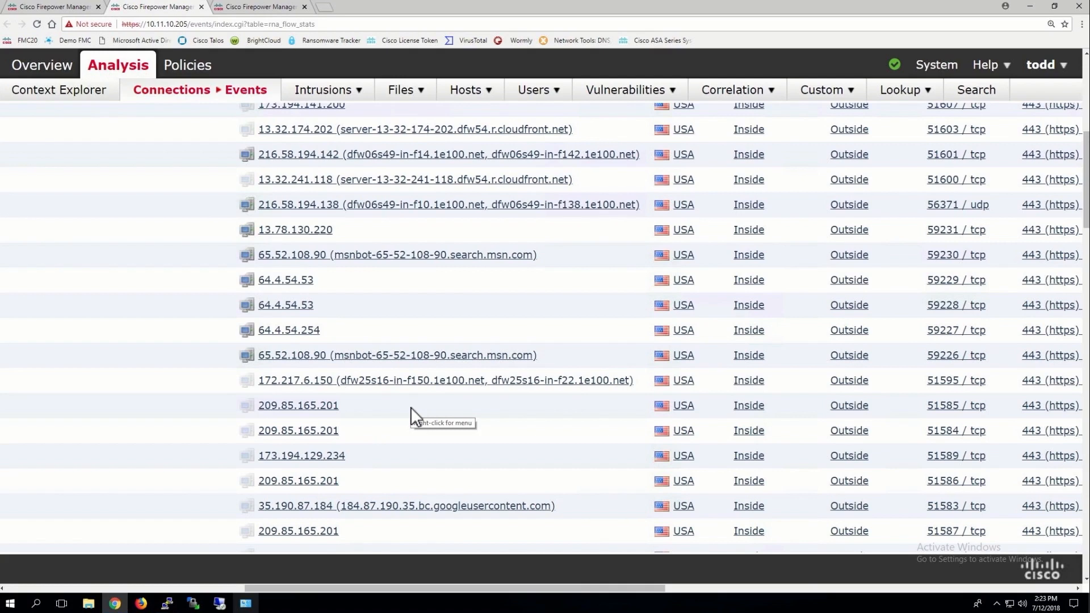
scroll(411, 407, up, 7)
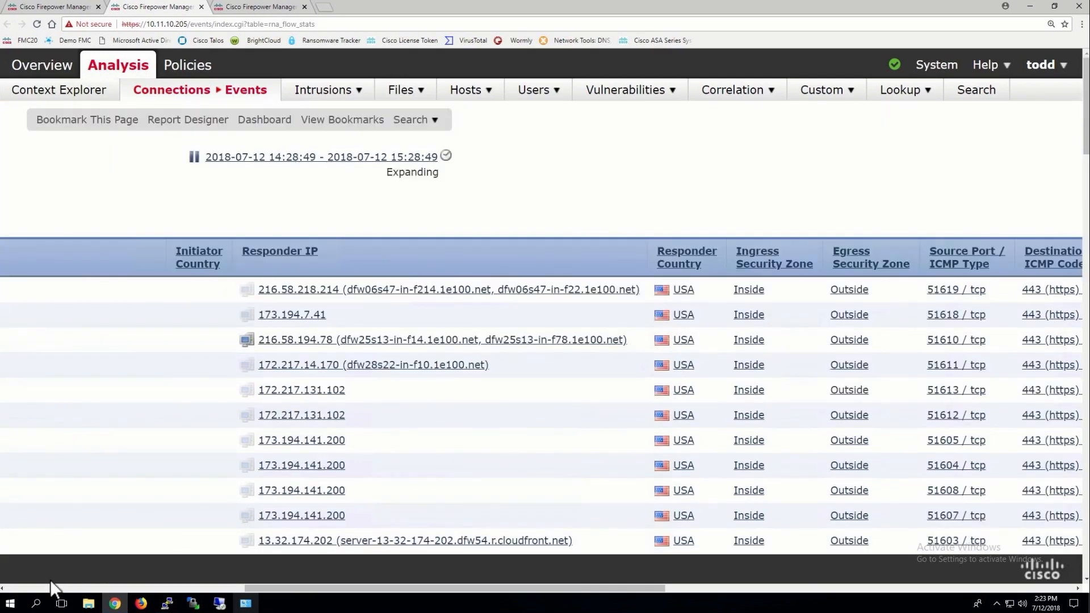
scroll(50, 581, left, 10)
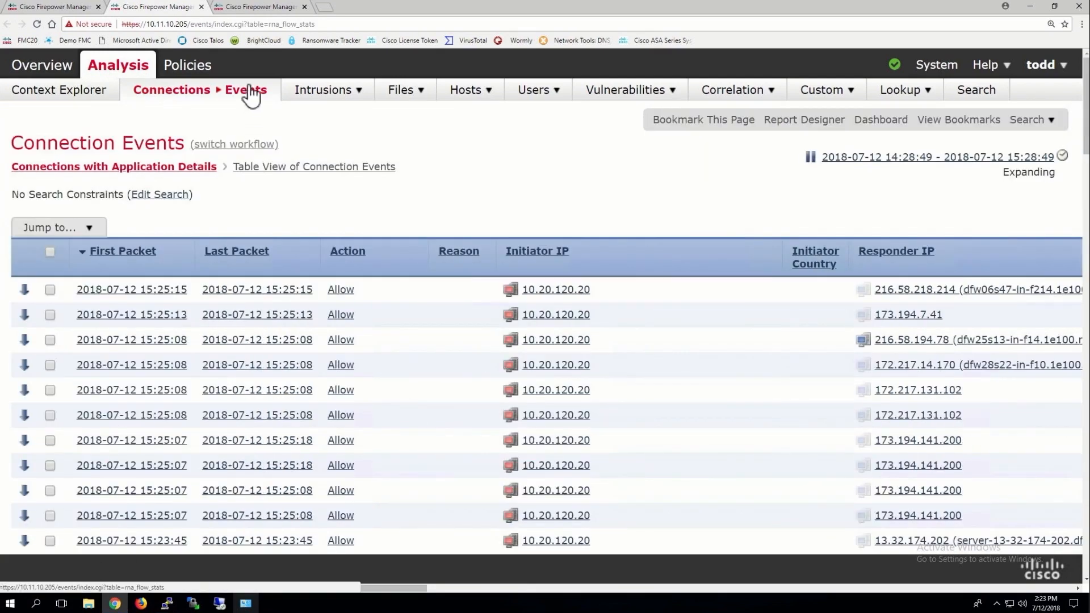
click(258, 11)
Return to the New_ACP-19-20 policy tab and choose Escalate Permissions from the user menu
click(80, 9)
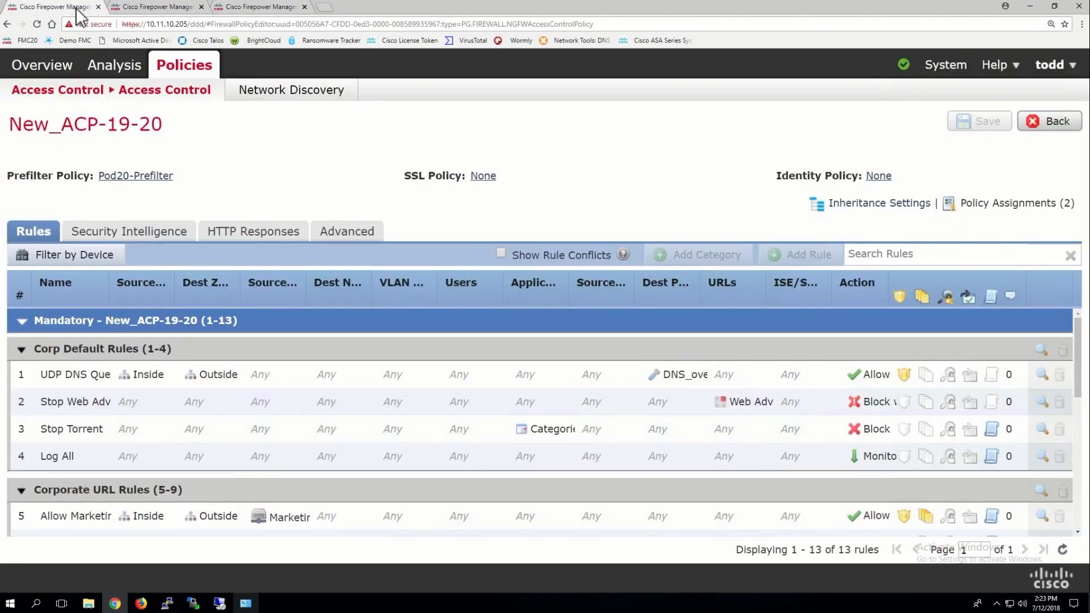
mouse_move(934, 65)
mouse_move(1053, 66)
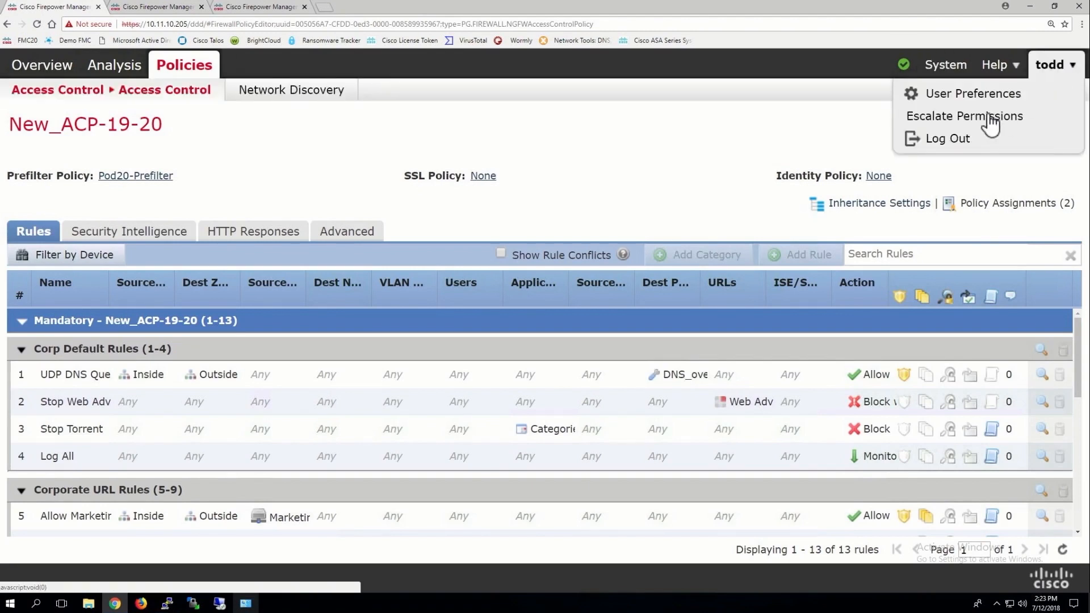
click(981, 117)
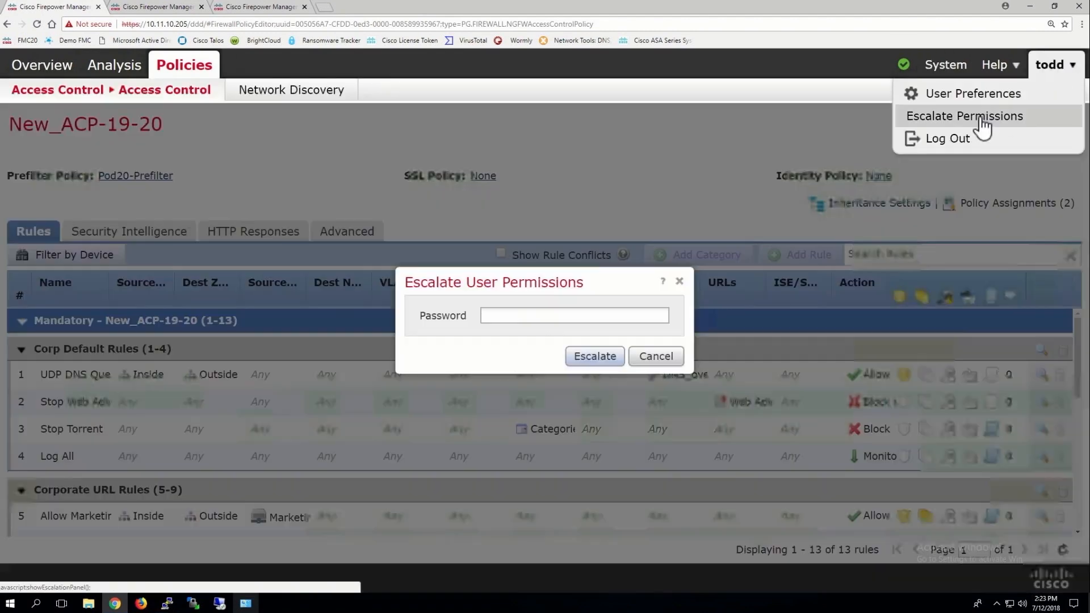
Enter the escalation password, retyping it after the first attempt is rejected
click(512, 317)
text(********)
key(Return)
drag(542, 316, 419, 317)
text(*****)
key(Return)
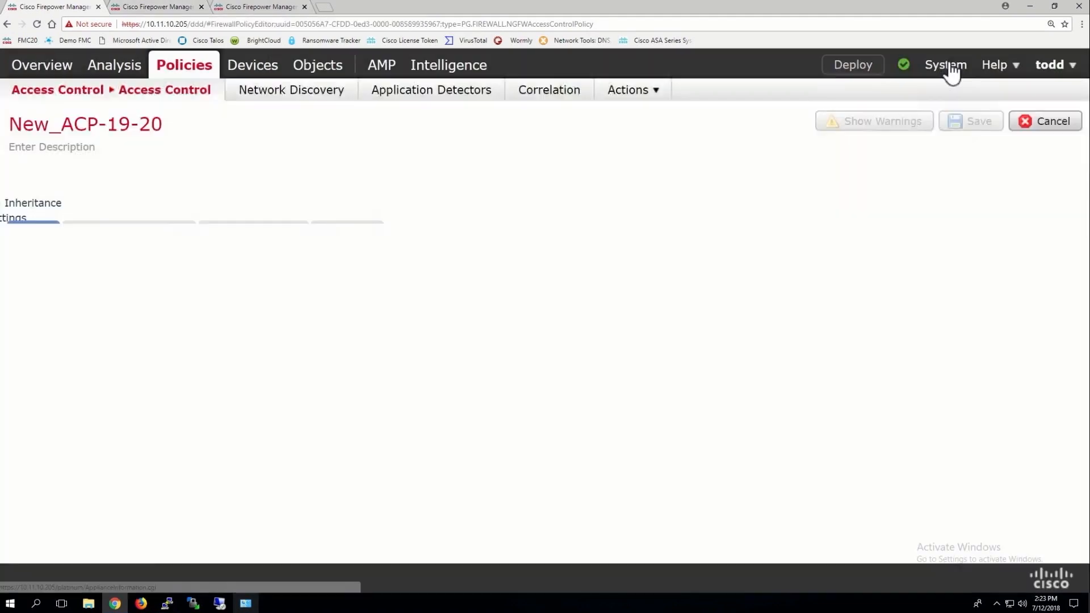
mouse_move(950, 69)
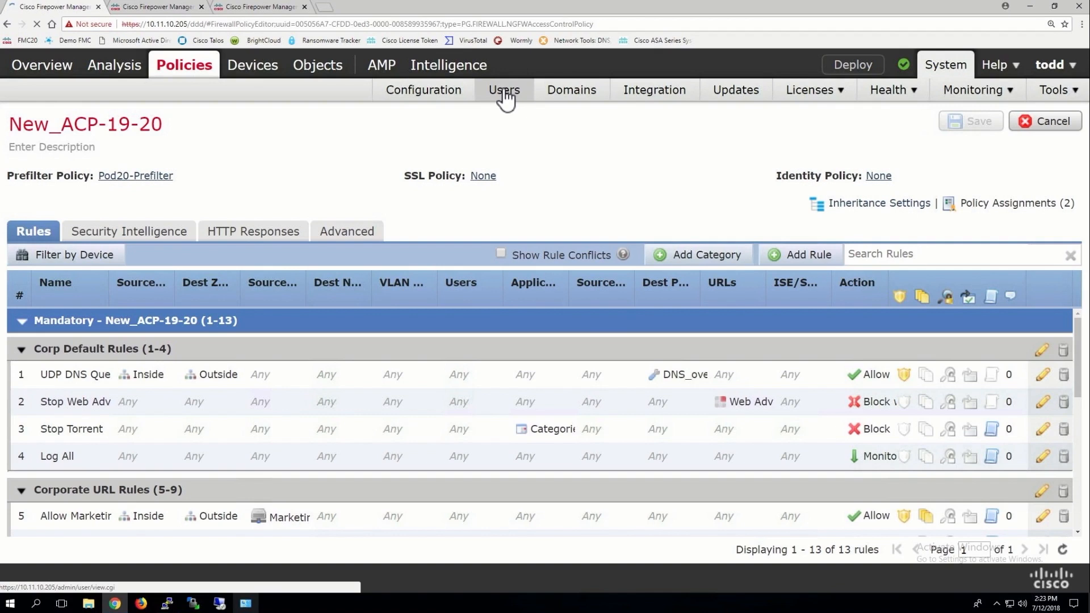
Go to System > Users, open Platform Settings in a new tab, and view External Authentication
click(505, 93)
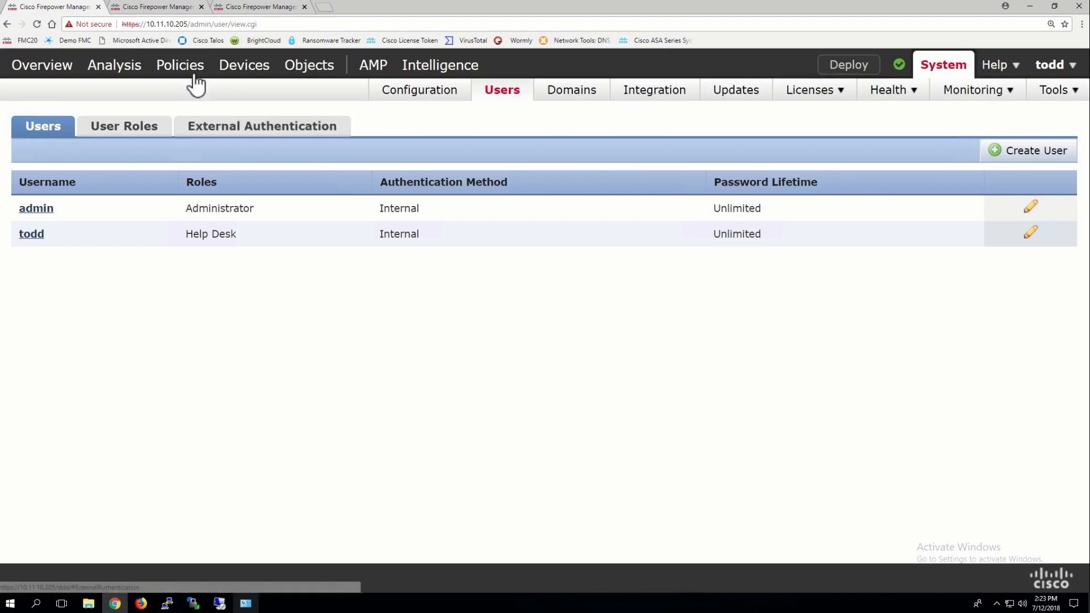
mouse_move(190, 74)
mouse_move(251, 74)
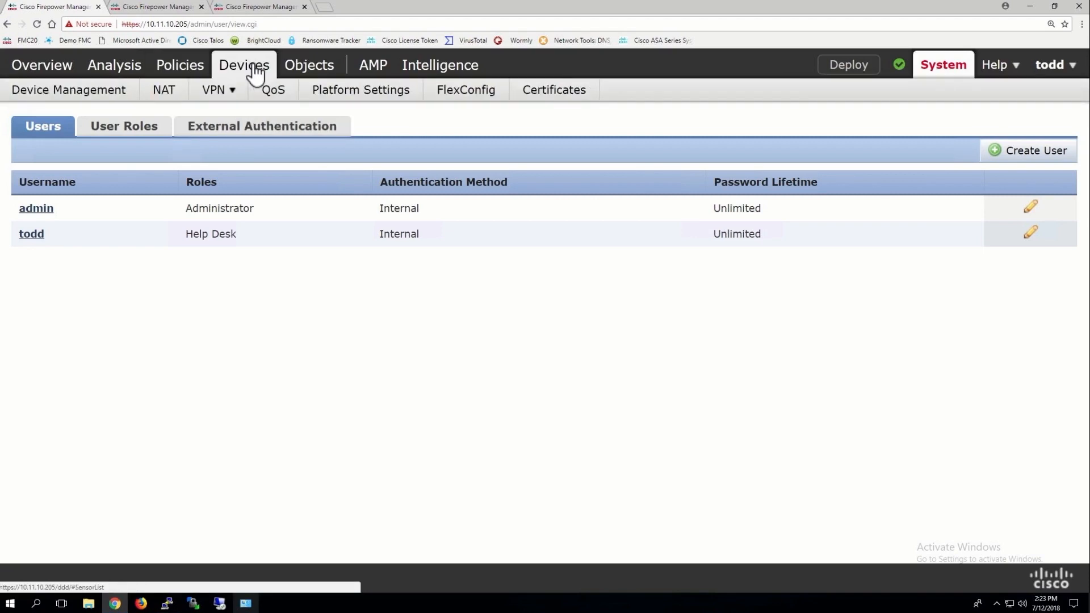
right_click(342, 90)
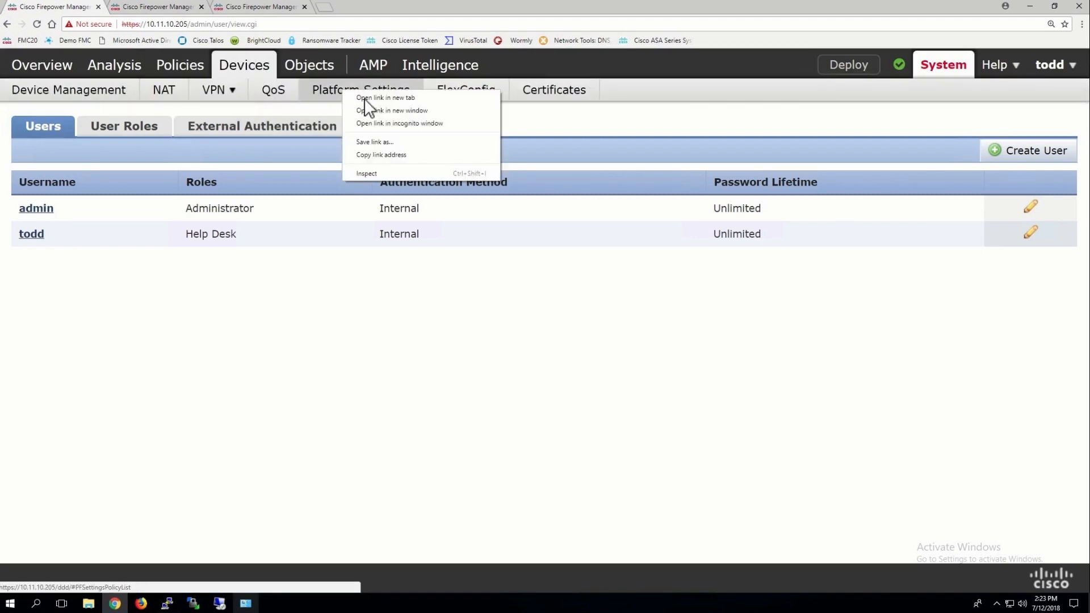
click(369, 98)
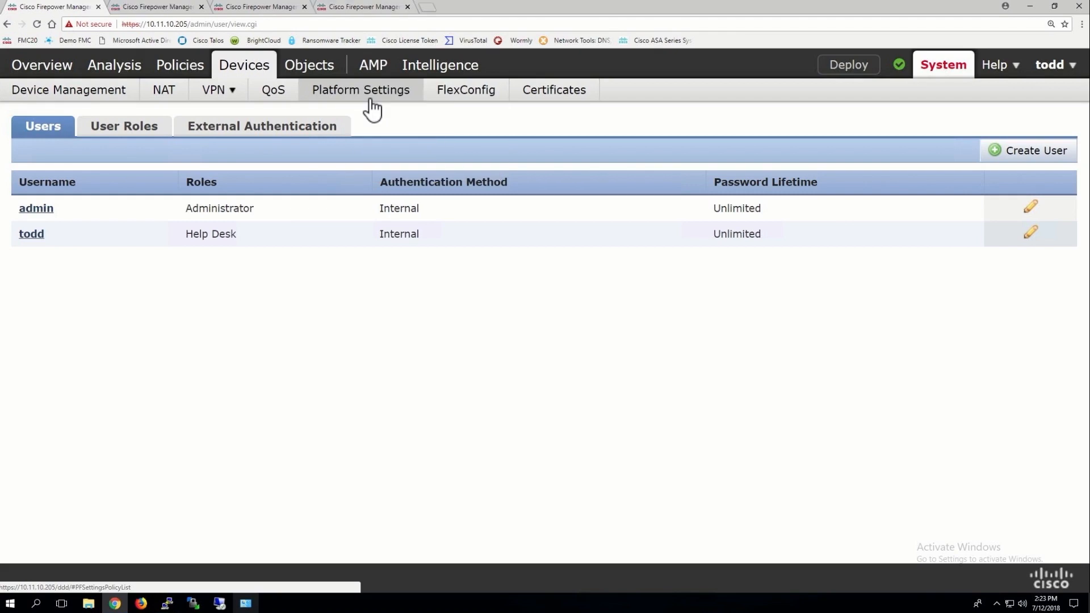
click(233, 135)
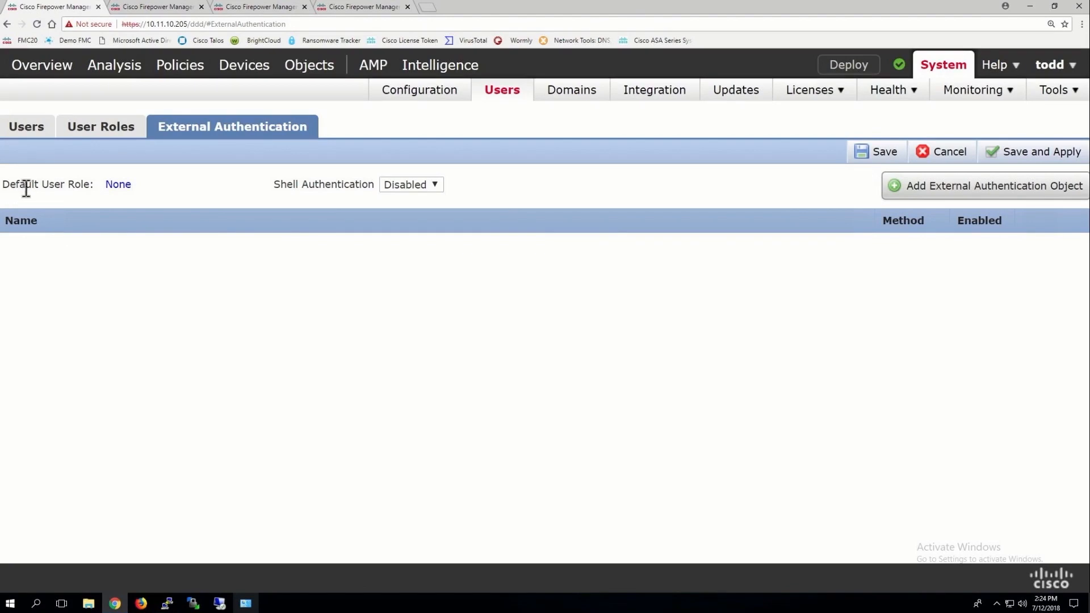
drag(2, 184, 108, 191)
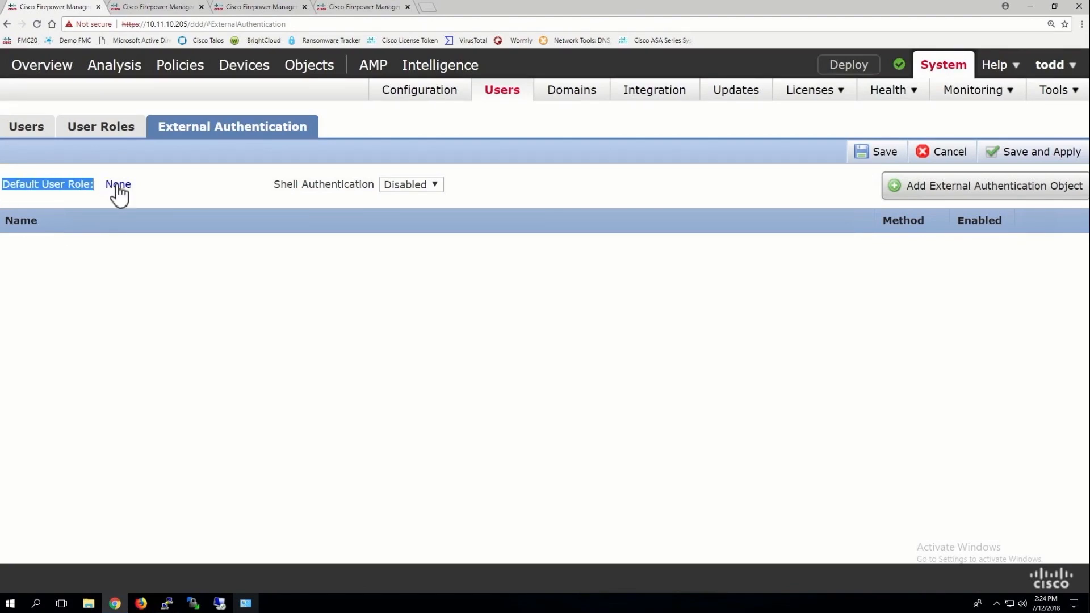
Save Help Desk (Global) as the default user role, keeping shell authentication disabled
click(118, 184)
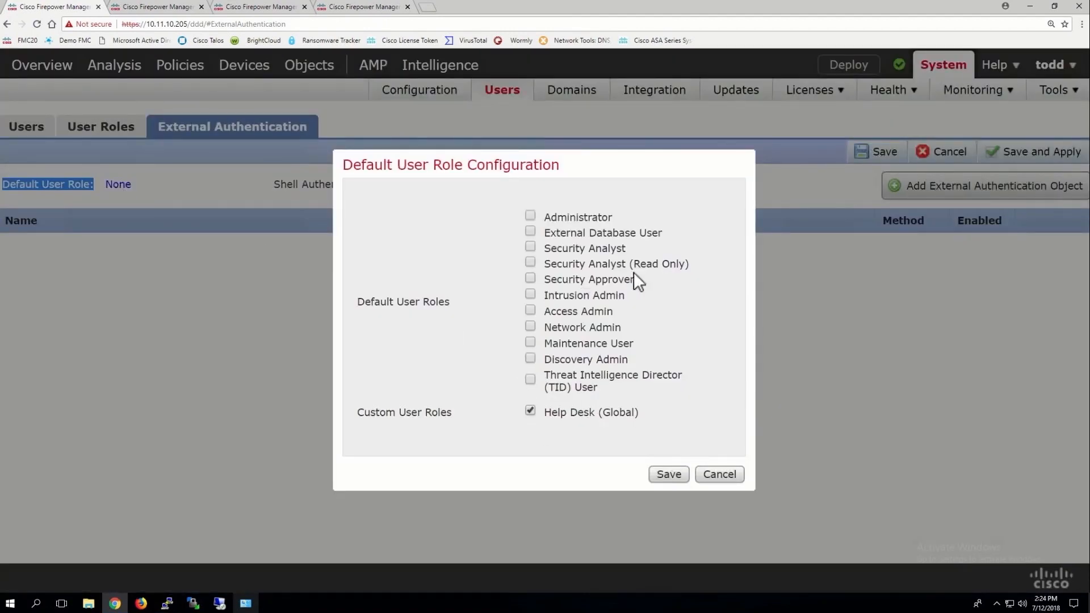
click(669, 474)
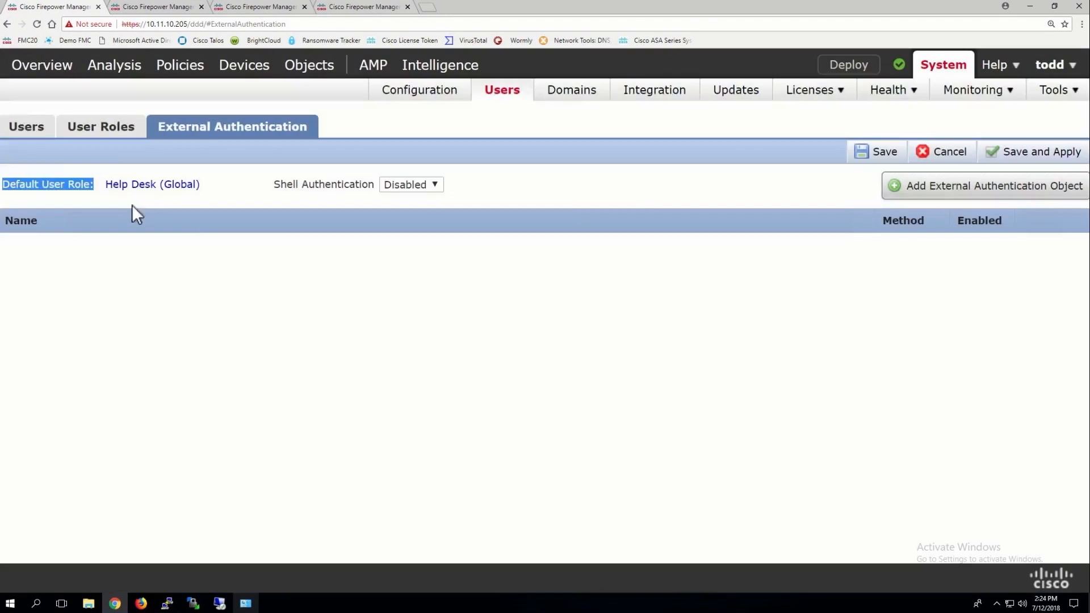
click(412, 196)
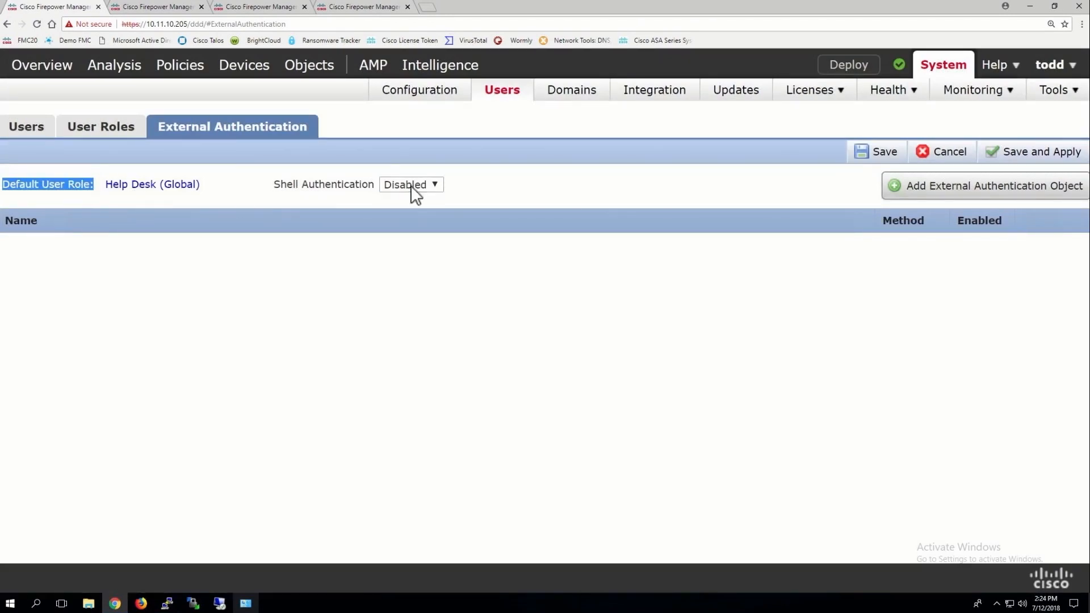
click(987, 191)
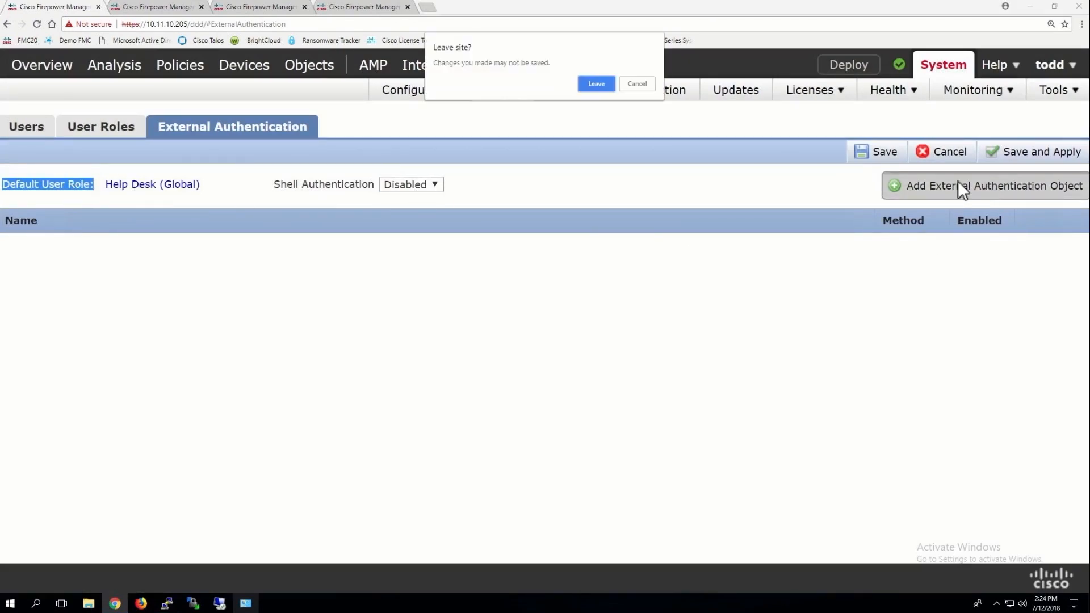
click(646, 84)
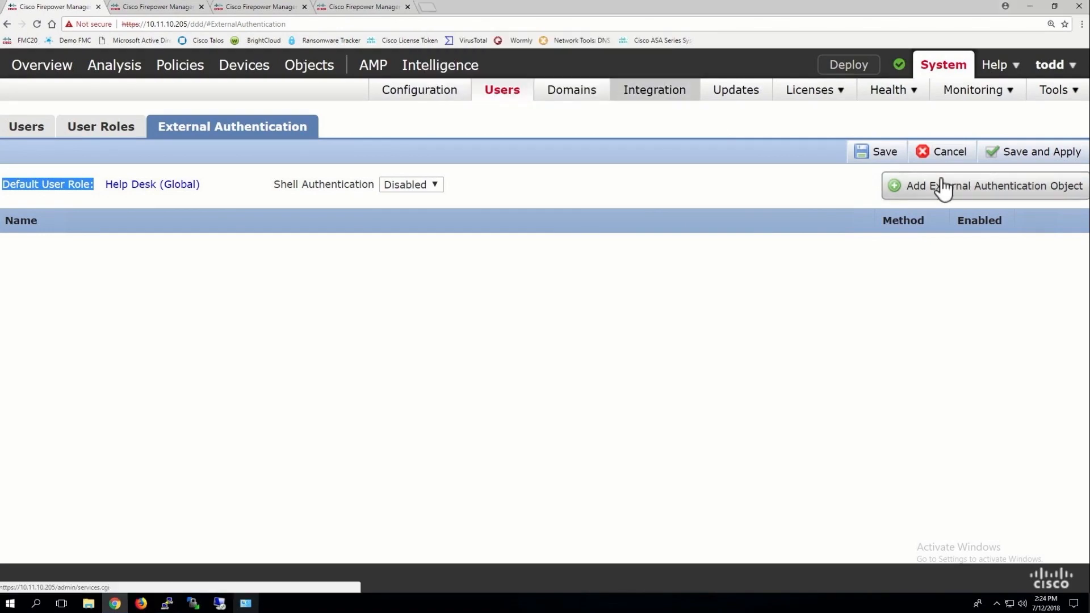
click(868, 155)
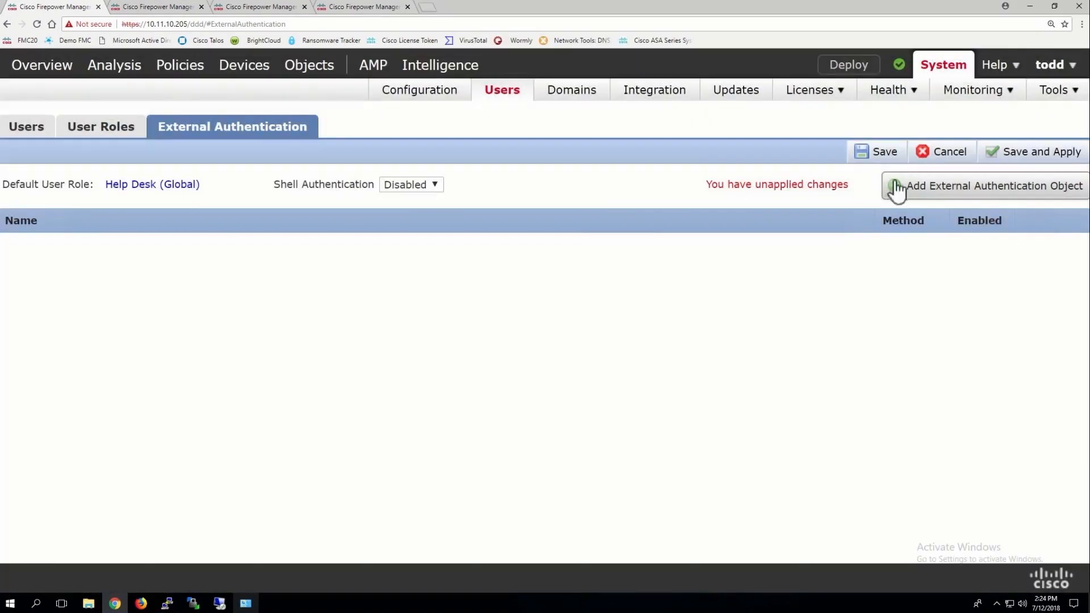
click(980, 194)
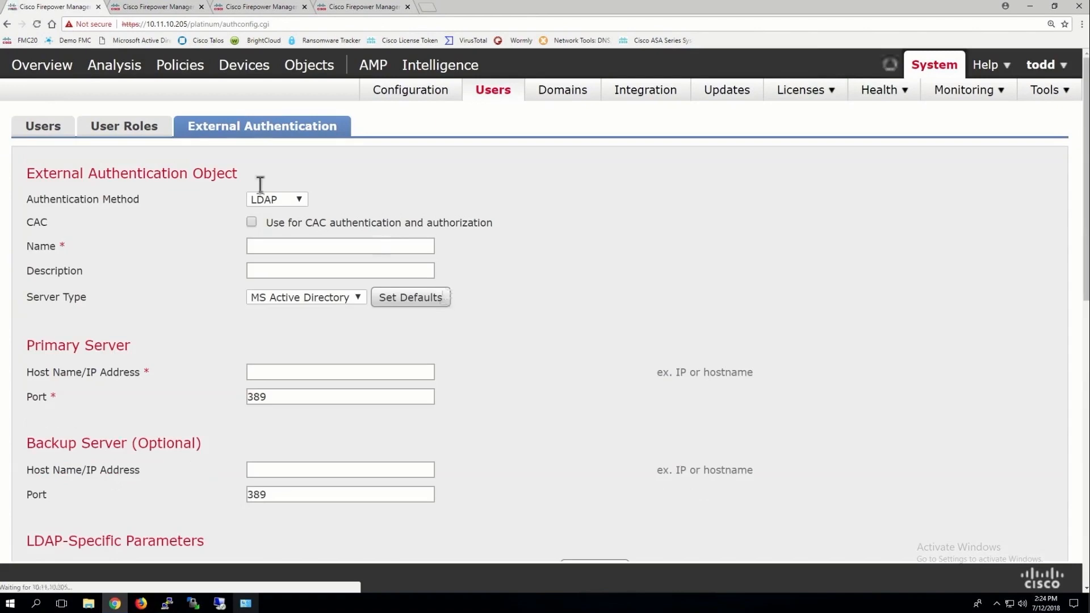
Keep LDAP as the authentication method and name the object Pod20-AD
click(276, 199)
click(277, 201)
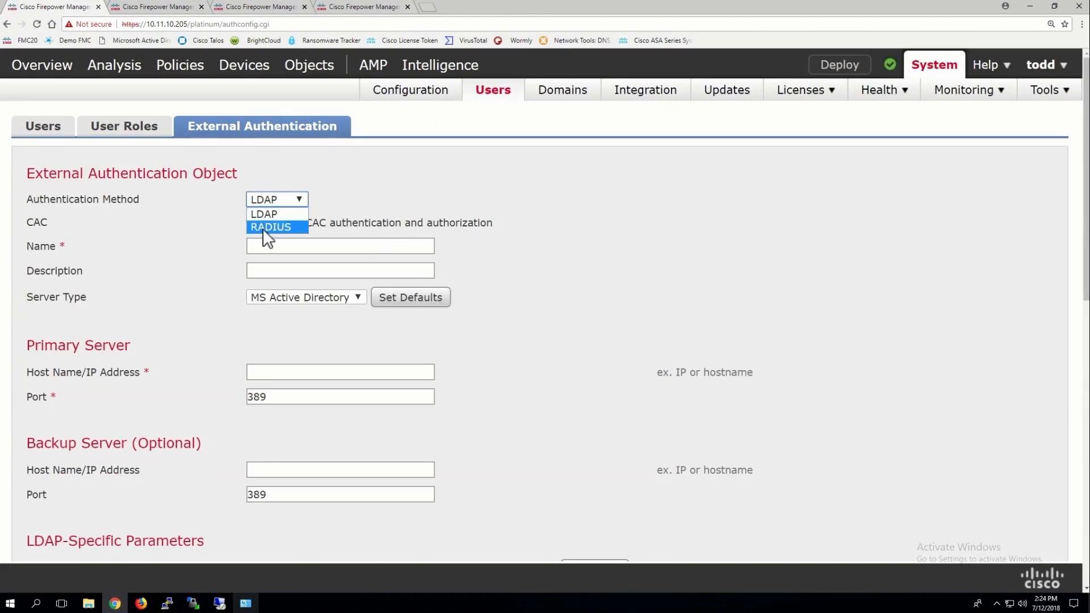
click(270, 194)
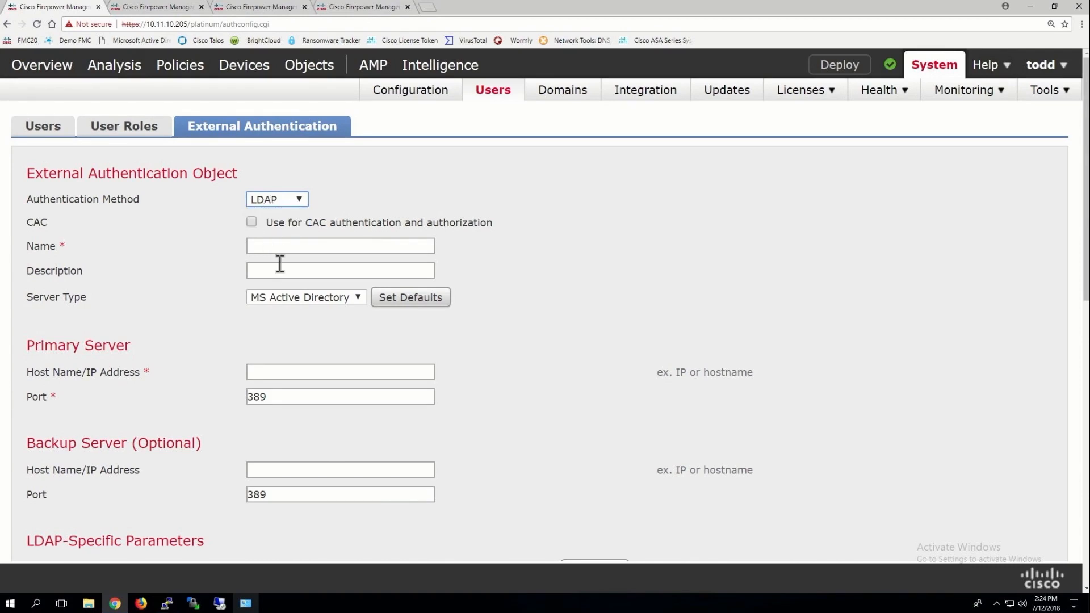
click(287, 247)
text(Po)
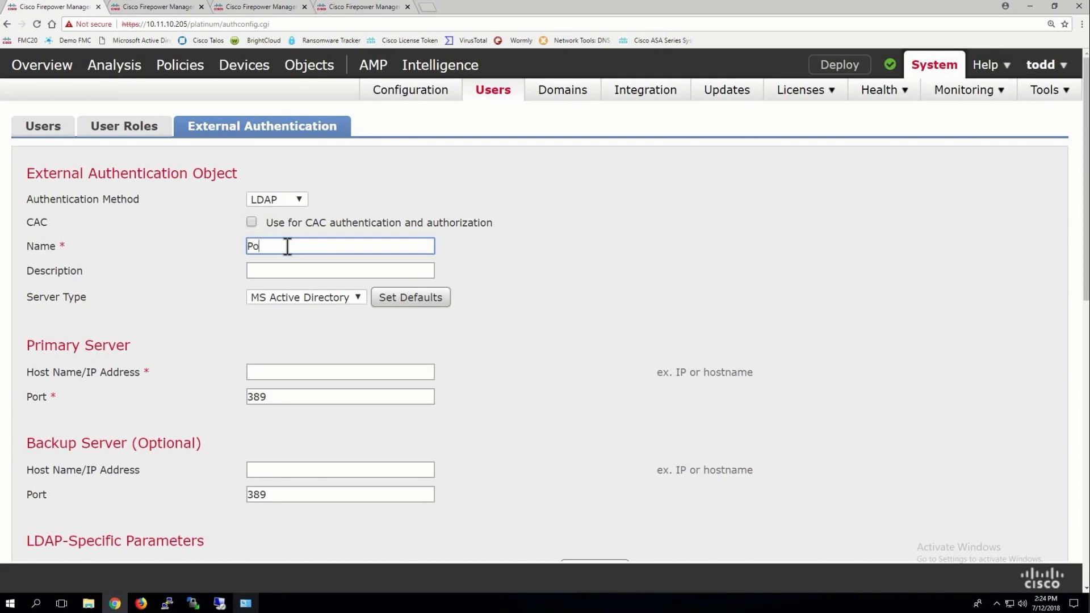
text(d20-AD)
Keep MS Active Directory as server type and set primary server 10.11.11.250
click(287, 298)
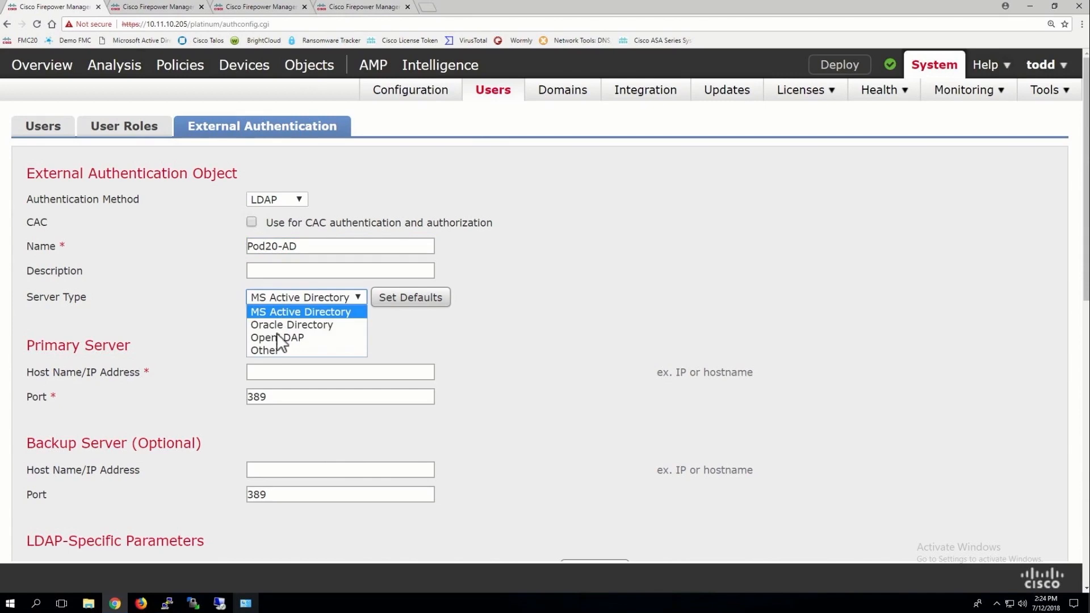
click(299, 297)
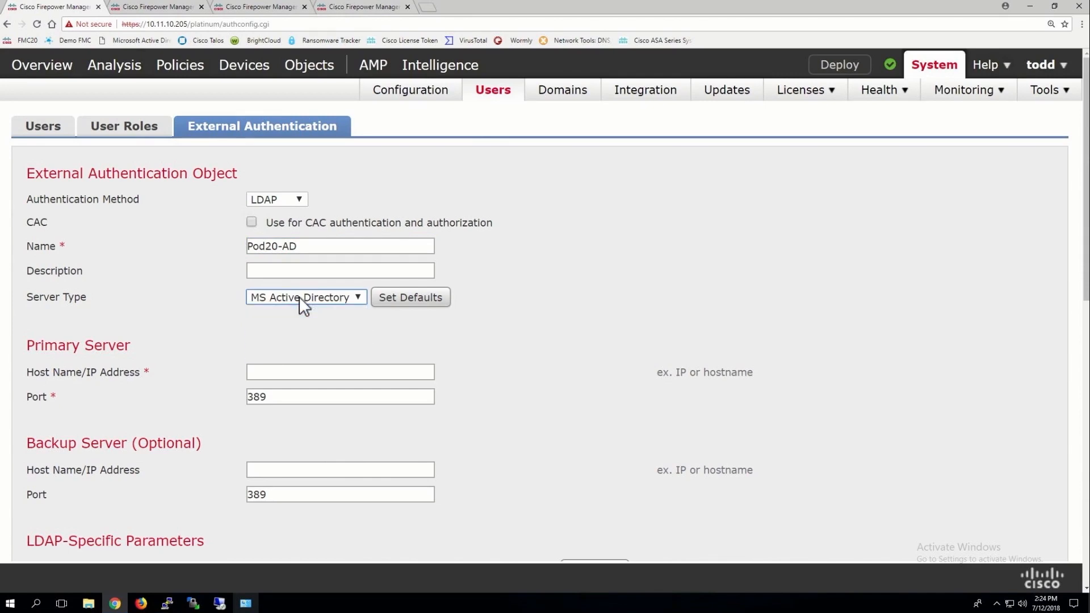
click(271, 372)
text(10.11.11.250)
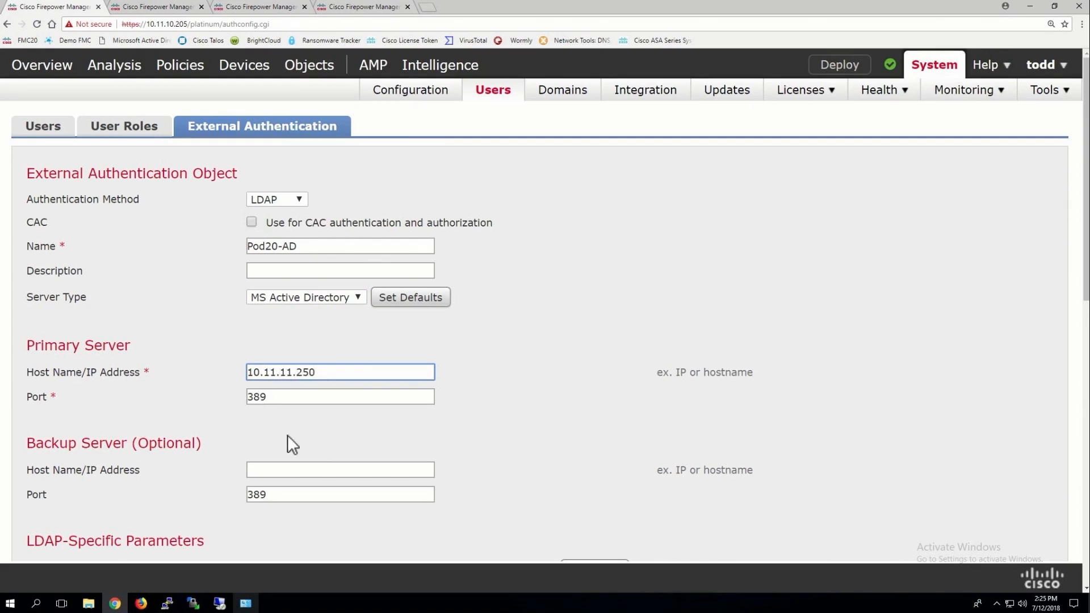
scroll(330, 431, down, 3)
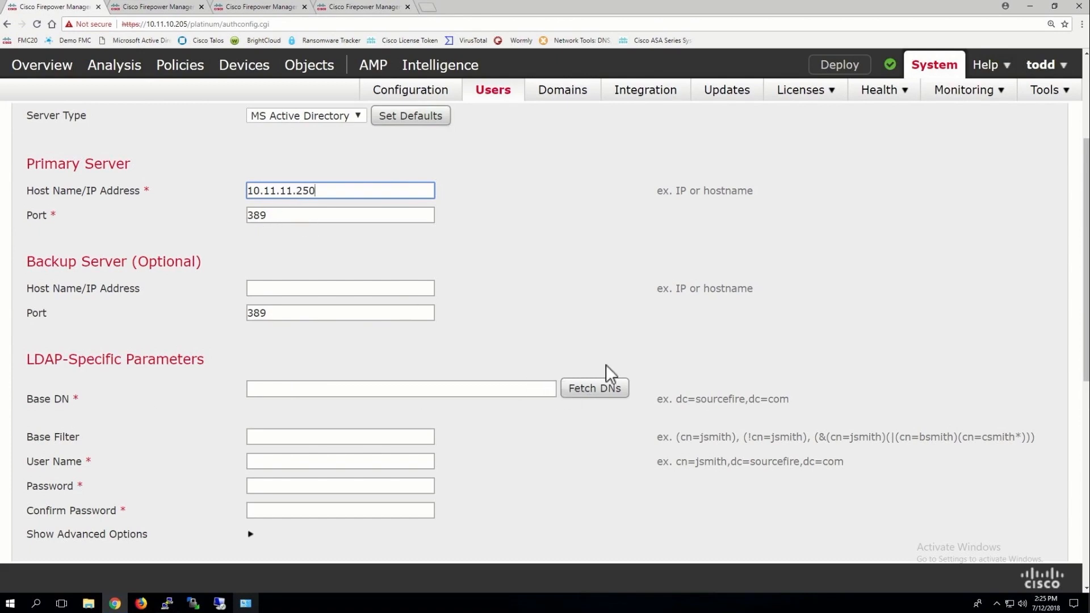
Fetch the server's DNs and set the Base DN to DC=sfgtc,DC=local
click(592, 388)
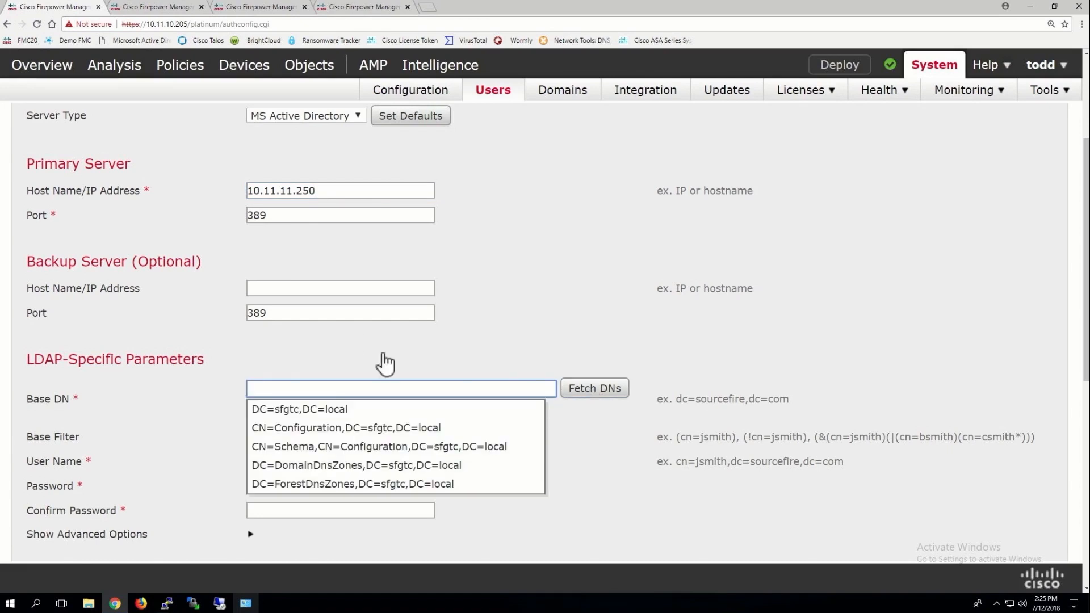
scroll(356, 440, down, 5)
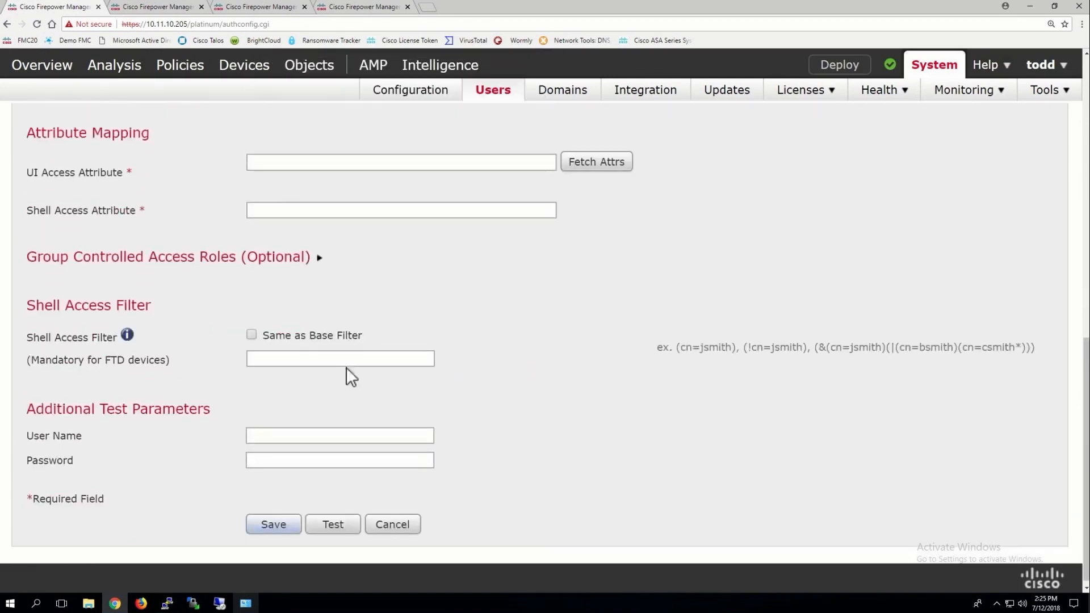
scroll(324, 397, up, 2)
scroll(348, 368, up, 5)
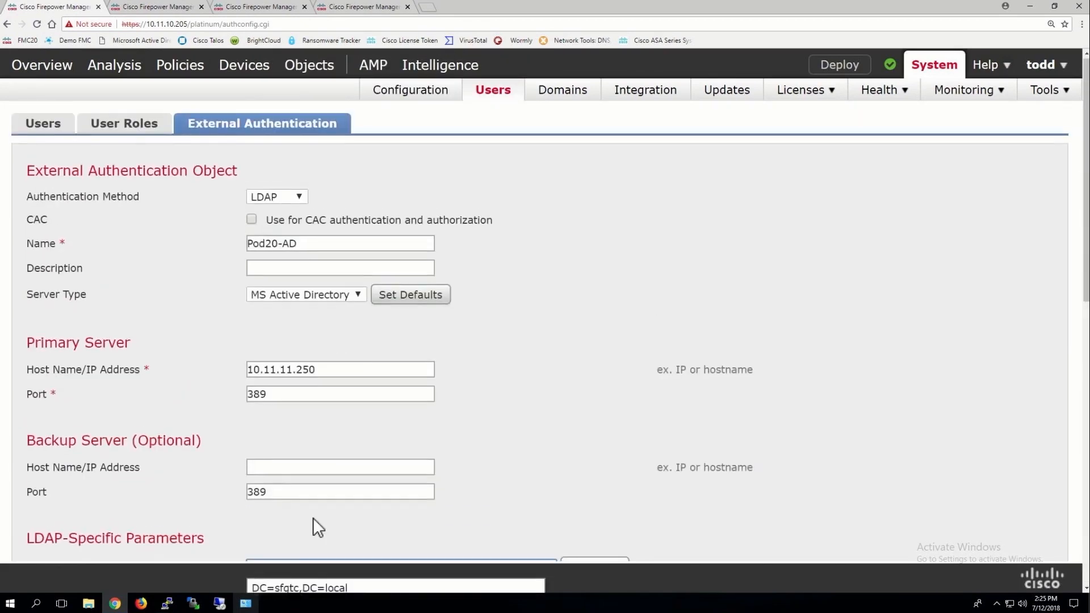
scroll(312, 516, down, 2)
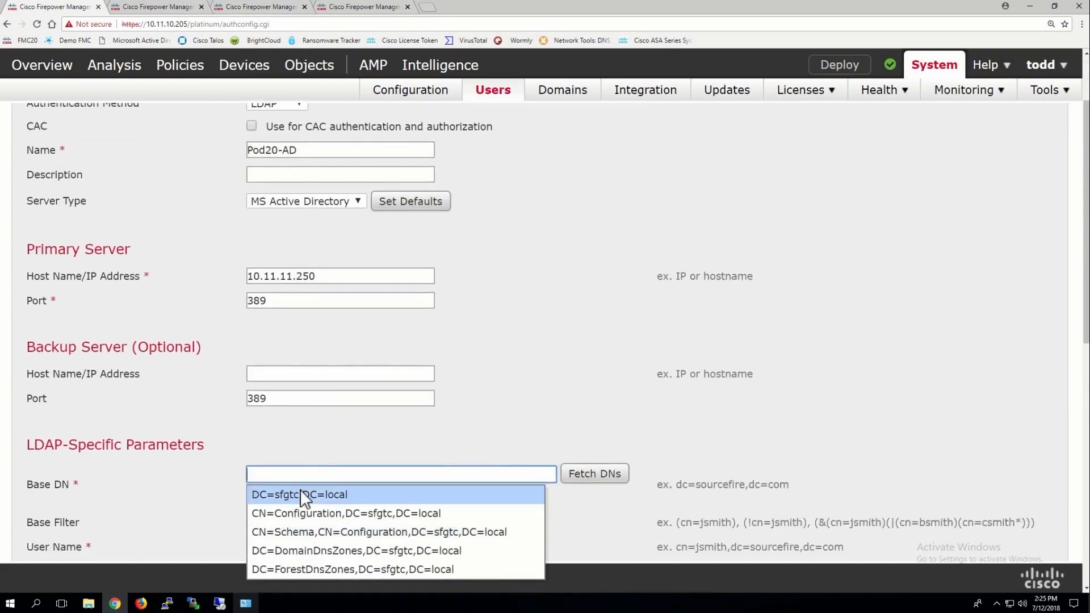
click(300, 493)
scroll(542, 387, down, 2)
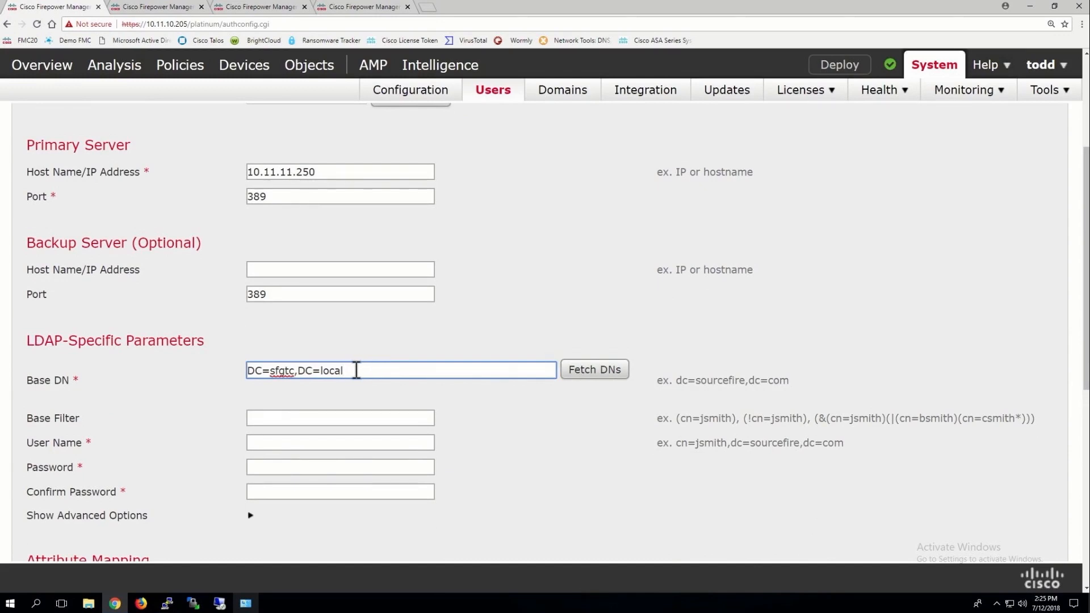
Enter the bind user name, the bind password, and its confirmation
click(265, 443)
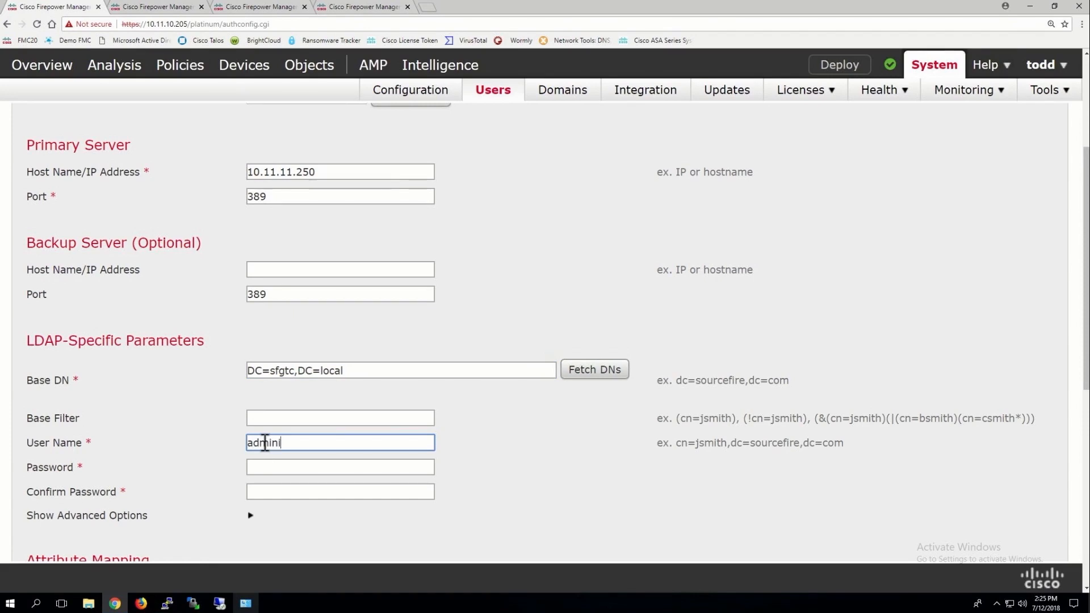
click(266, 469)
text(•••••••••)
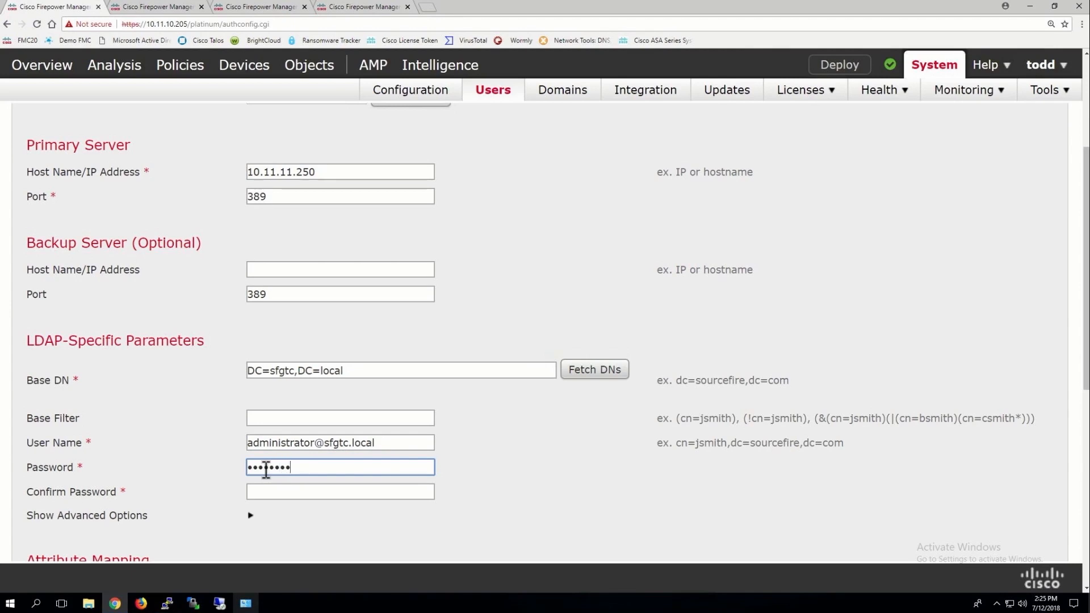
click(274, 489)
text(•••••••••)
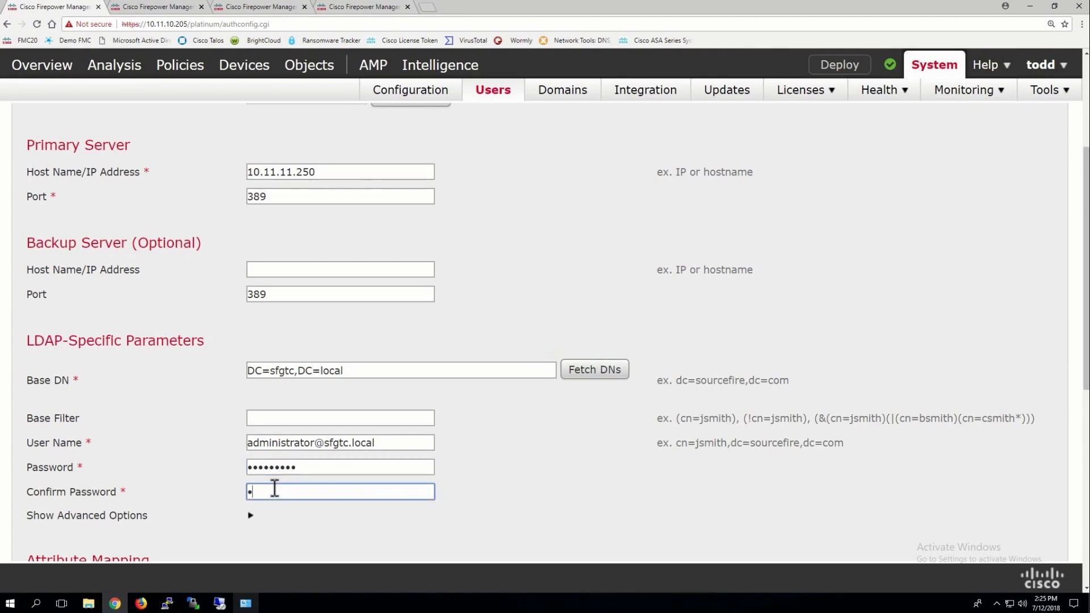
Expand and collapse the advanced LDAP options, then point out the Attribute Mapping section
click(251, 514)
scroll(446, 442, down, 3)
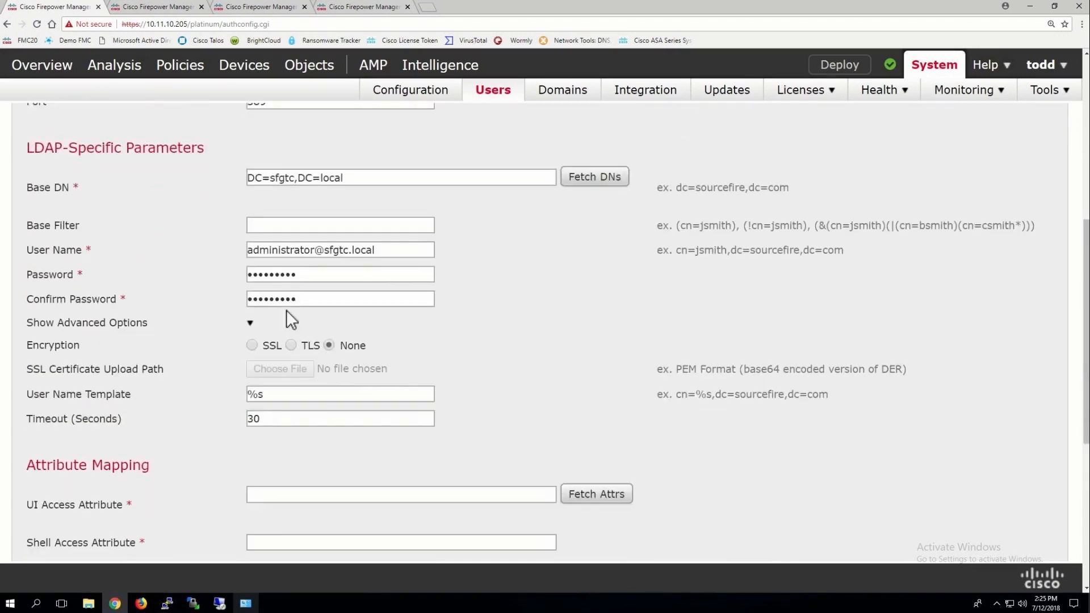
click(249, 324)
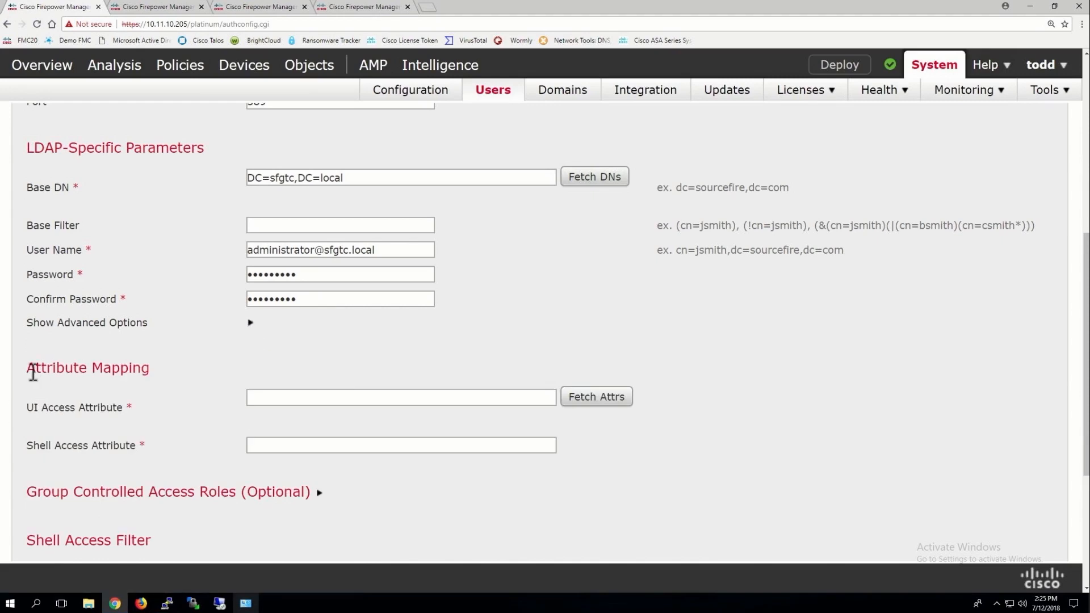
drag(28, 367, 148, 365)
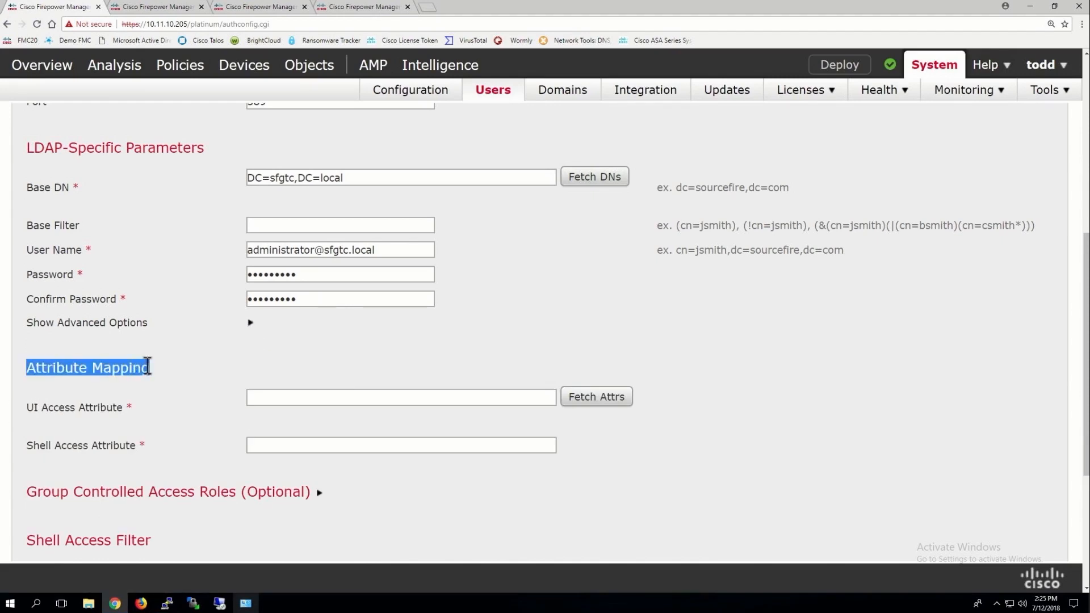
Fetch the server attributes, choose sAMAccountName as UI Access Attribute, and set Shell Access Filter to Same as Base Filter
click(596, 397)
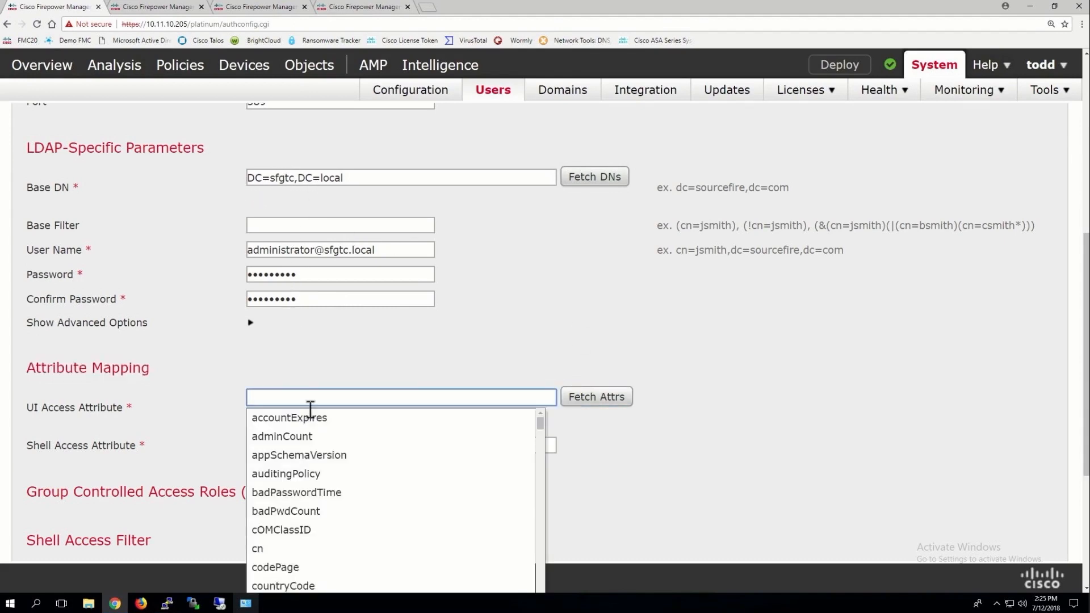
drag(540, 422, 537, 574)
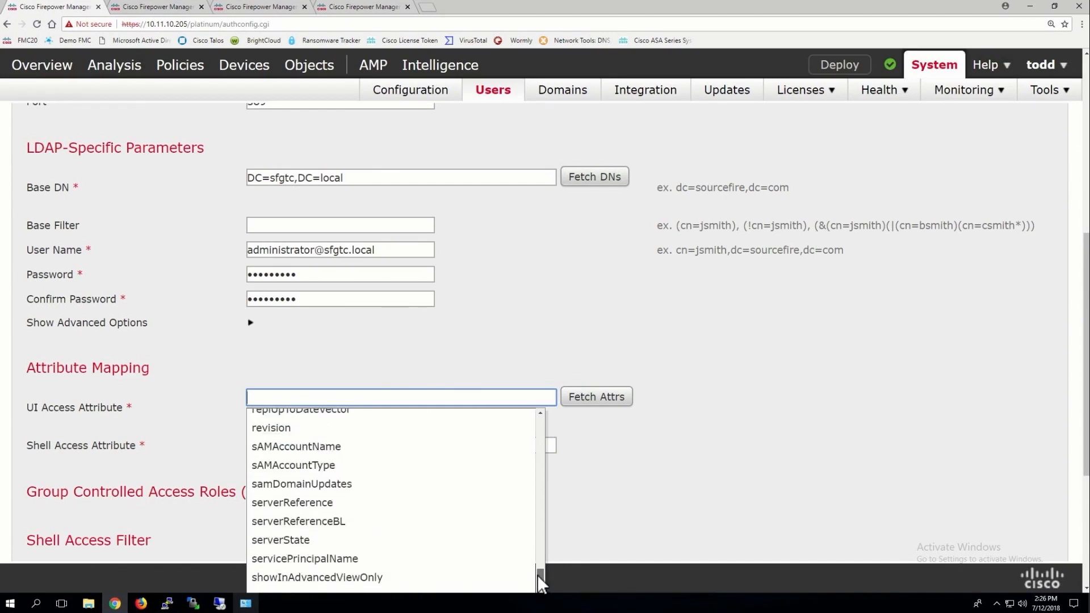
click(278, 446)
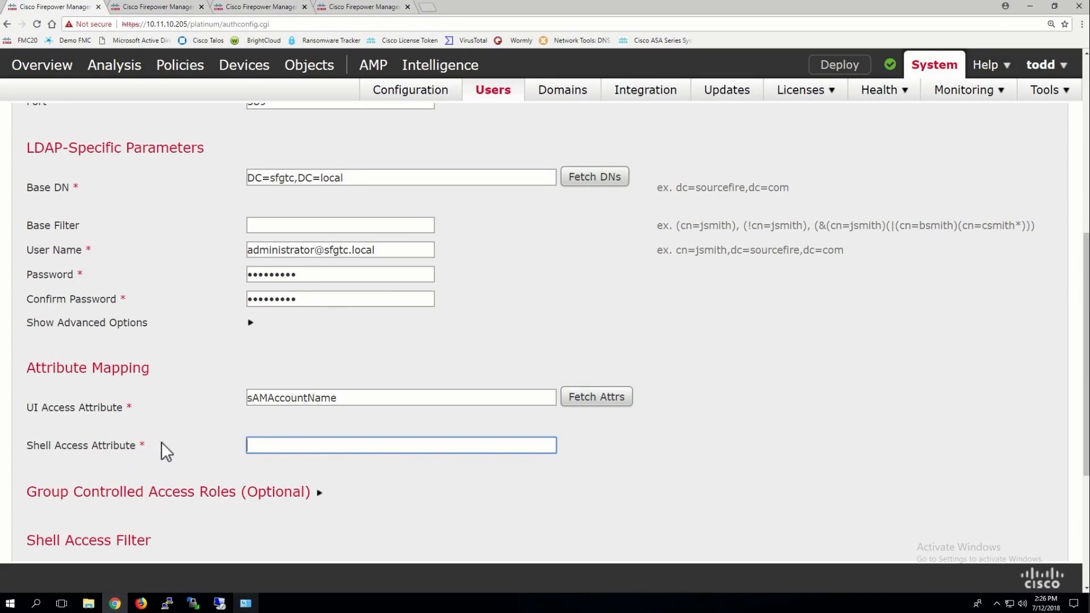
scroll(161, 442, down, 2)
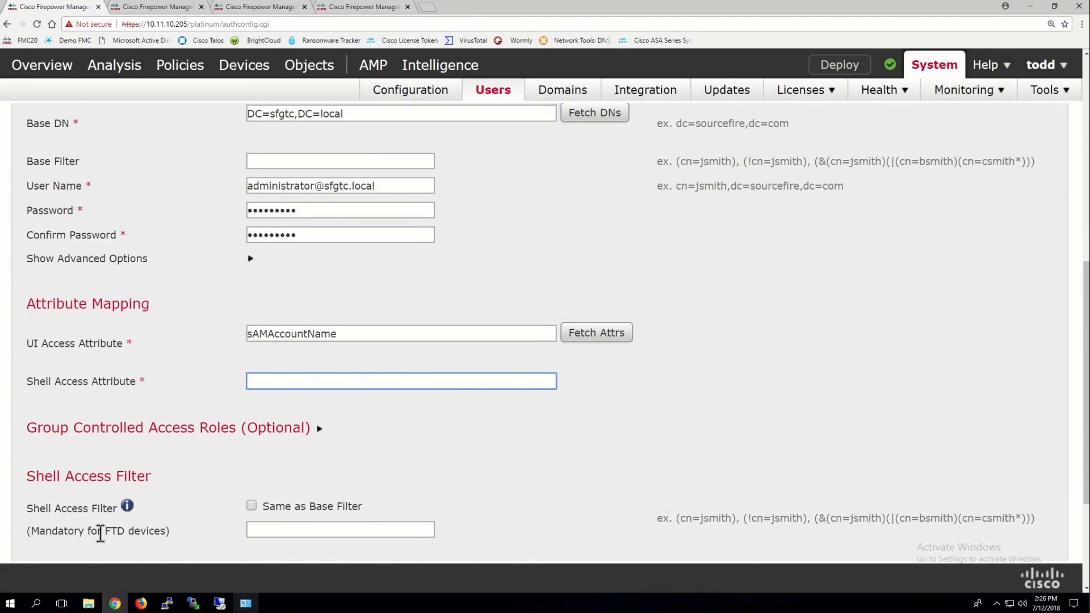
click(251, 505)
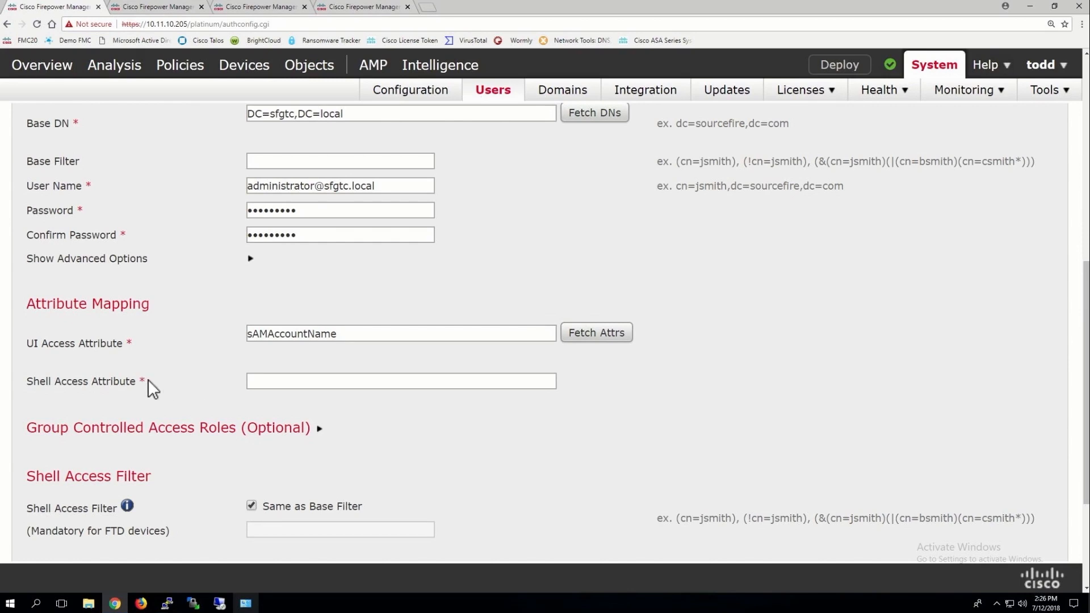
Expand Group Controlled Access Roles, leave the Administrator mapping empty, and set Default User Role to Help Desk
click(318, 430)
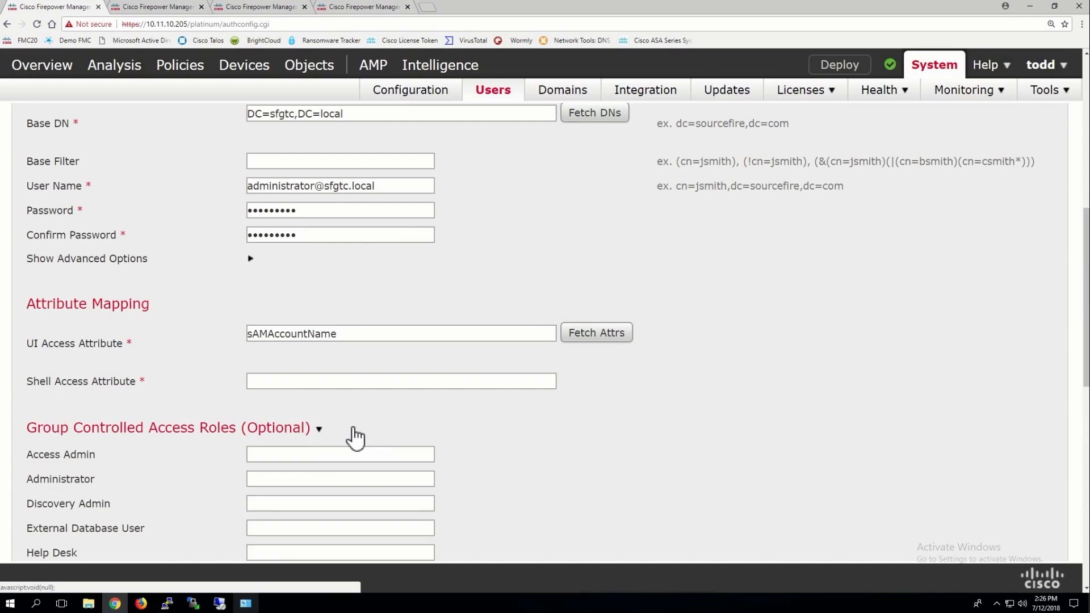
scroll(414, 418, down, 2)
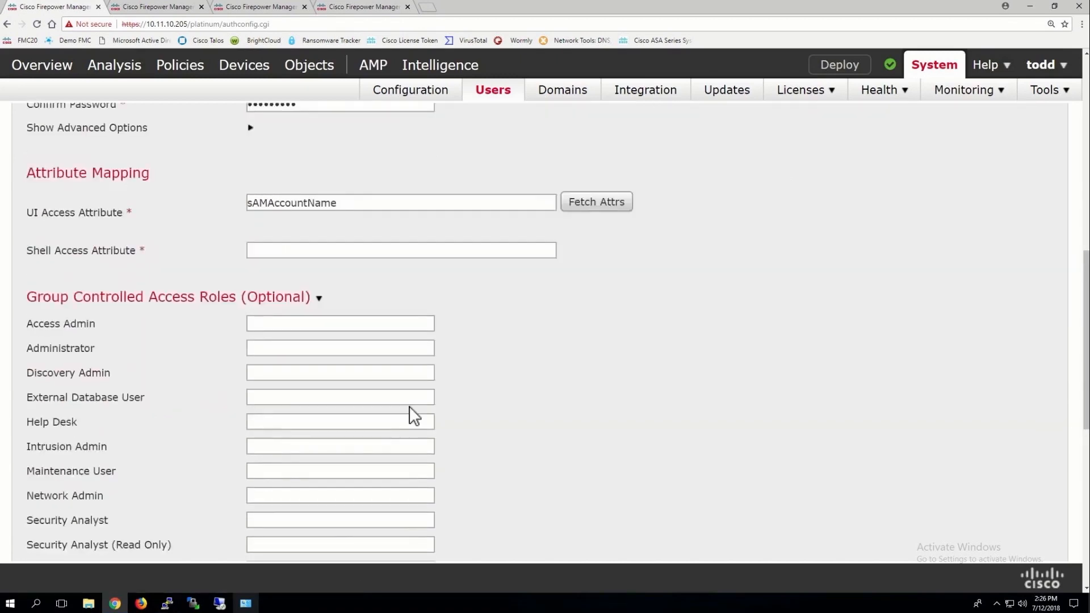
scroll(415, 416, down, 1)
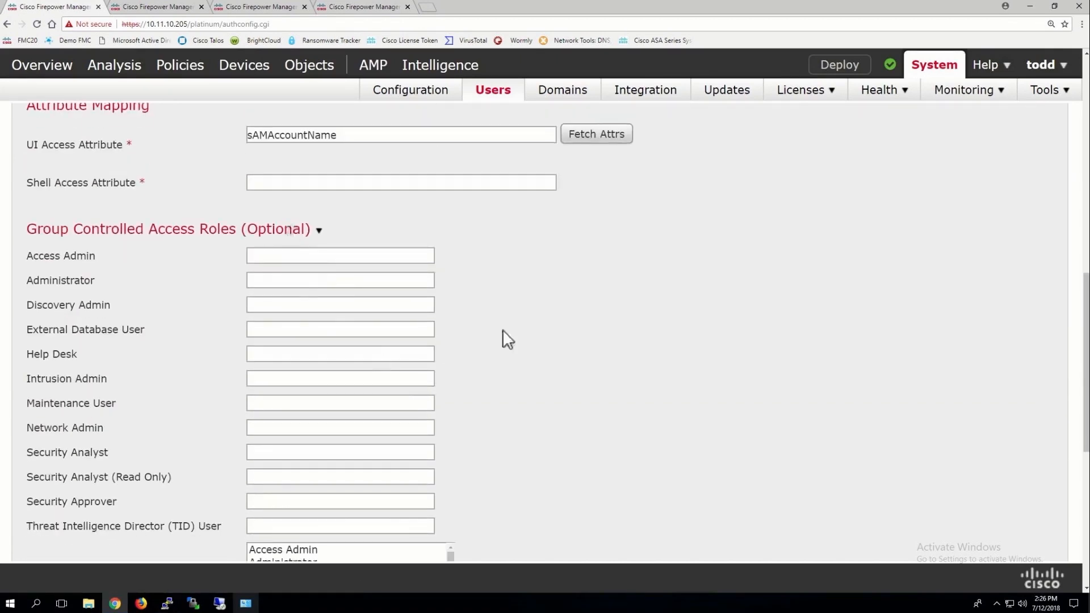
click(257, 281)
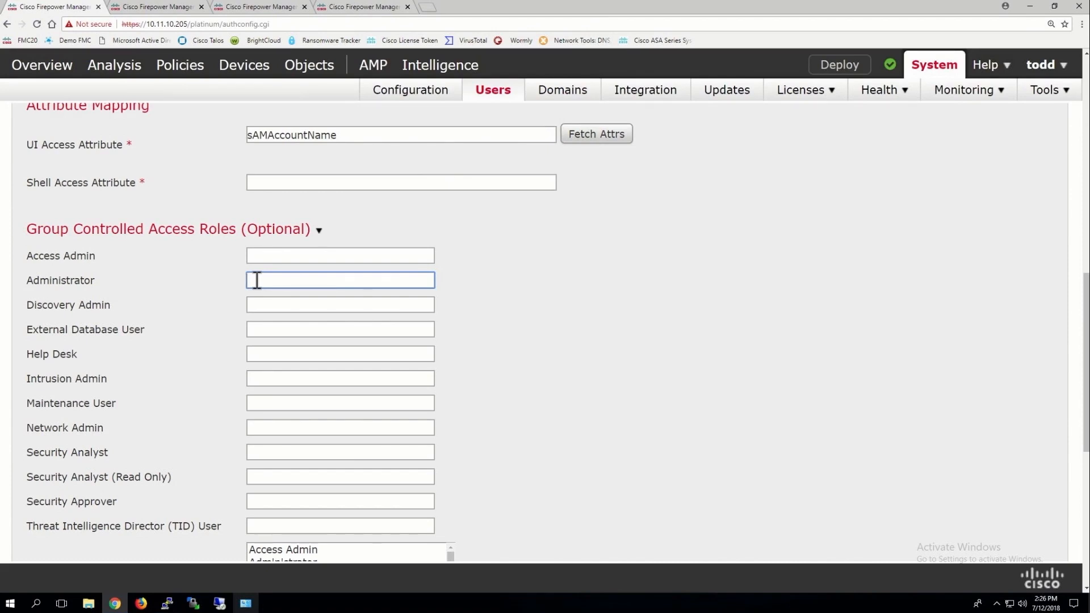
text(cn)
key(BackSpace)
key(BackSpace)
scroll(257, 280, down, 5)
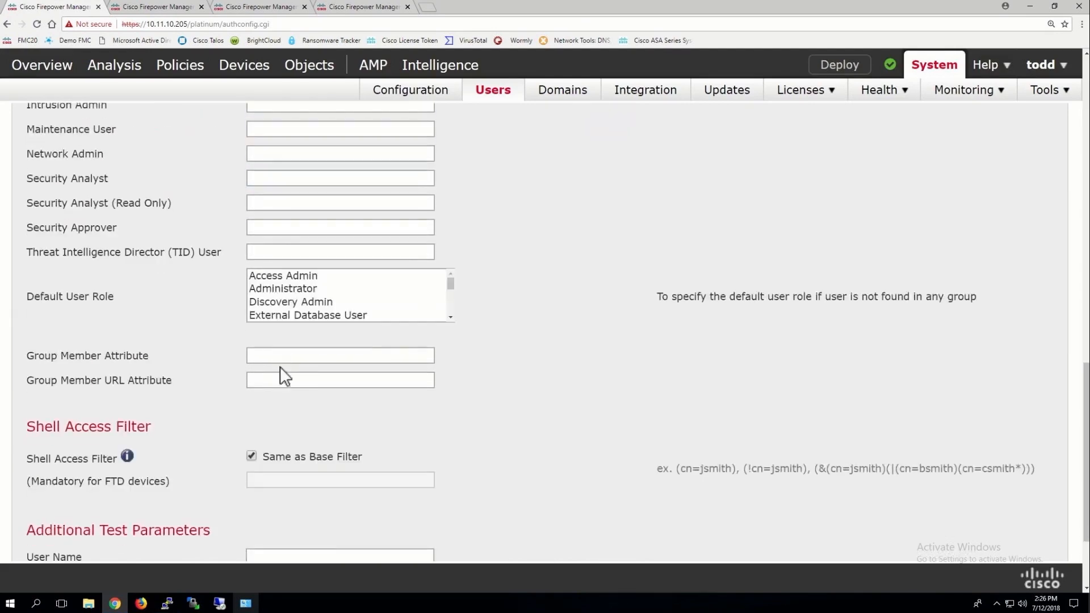
drag(452, 284, 449, 292)
click(285, 290)
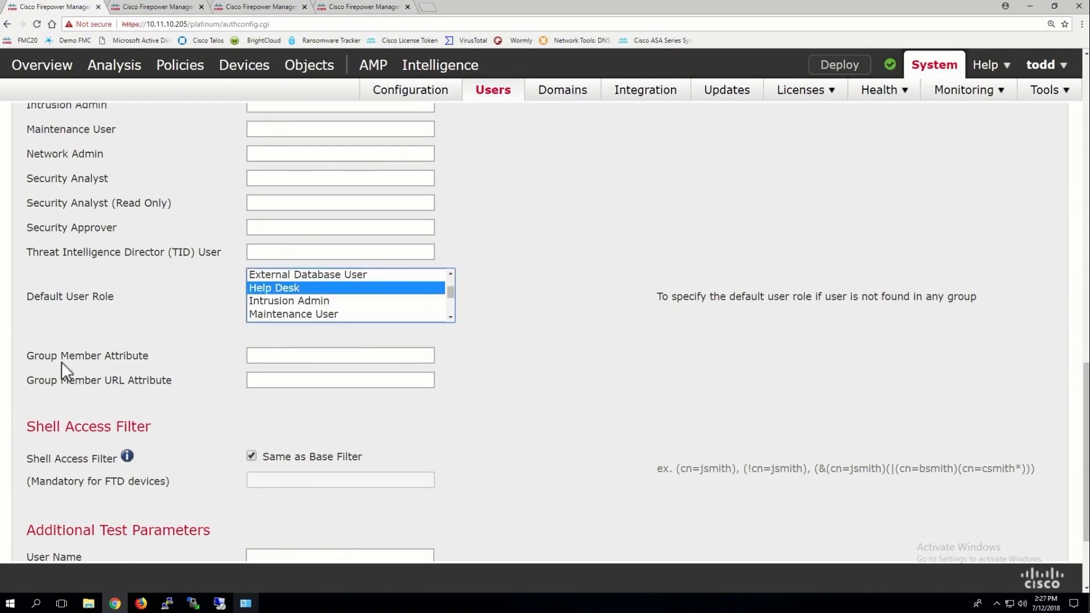
scroll(175, 364, down, 3)
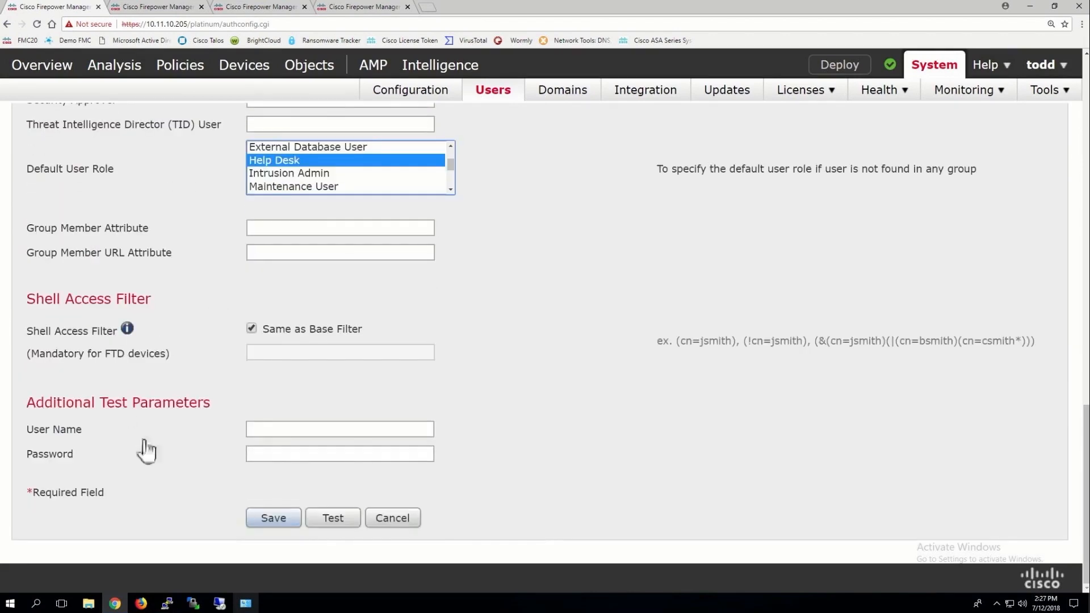
Test Pod20-AD with user pod20 and its password, check the test output details, and save the object
click(273, 429)
text(pod)
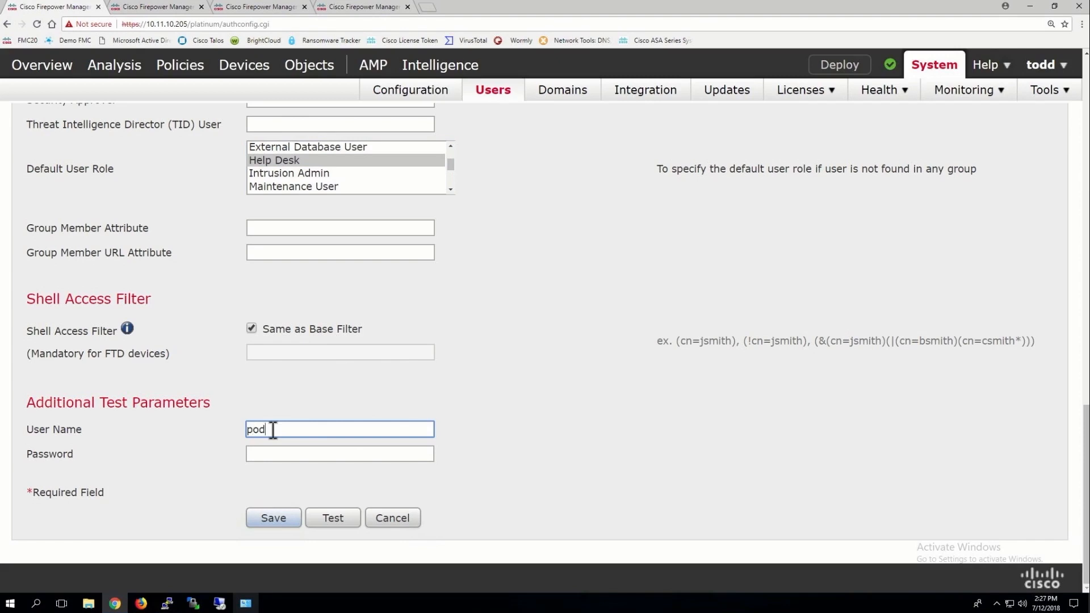
text(20)
click(269, 454)
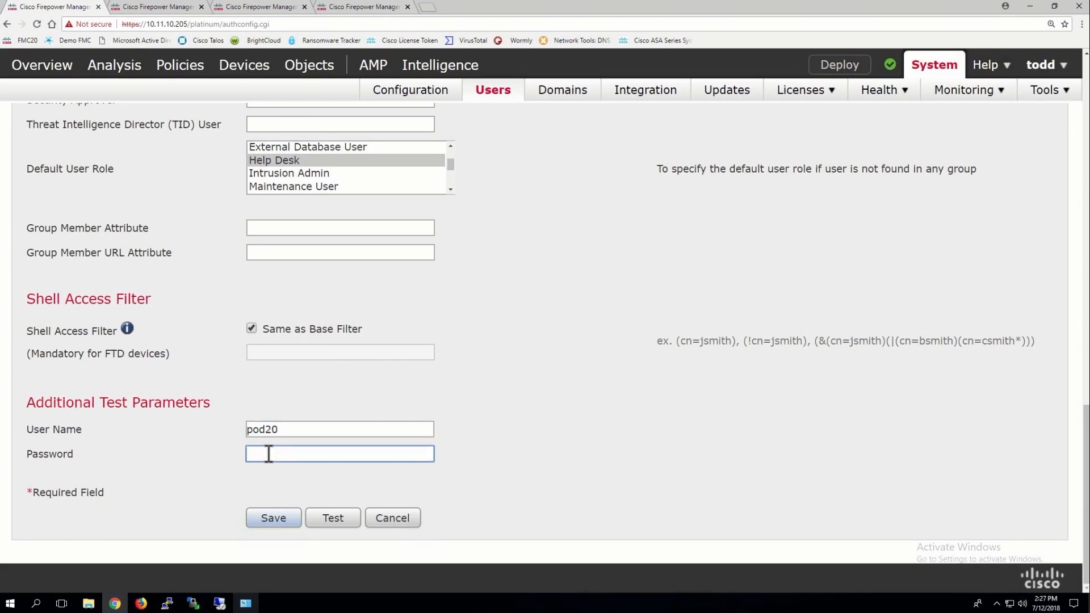
text(Cisco123)
click(329, 518)
scroll(488, 316, up, 15)
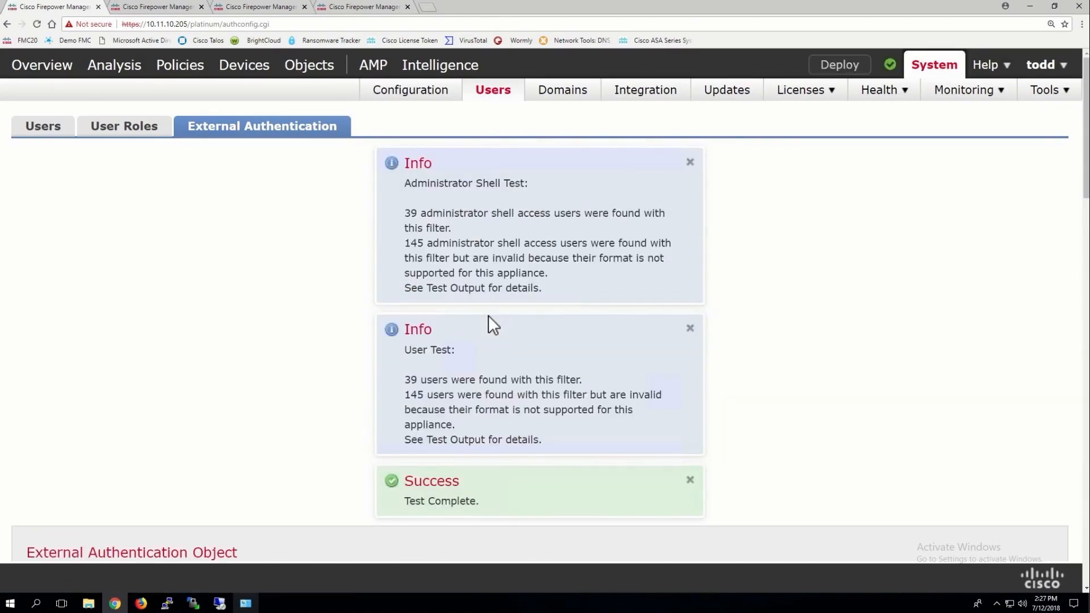
scroll(488, 316, down, 15)
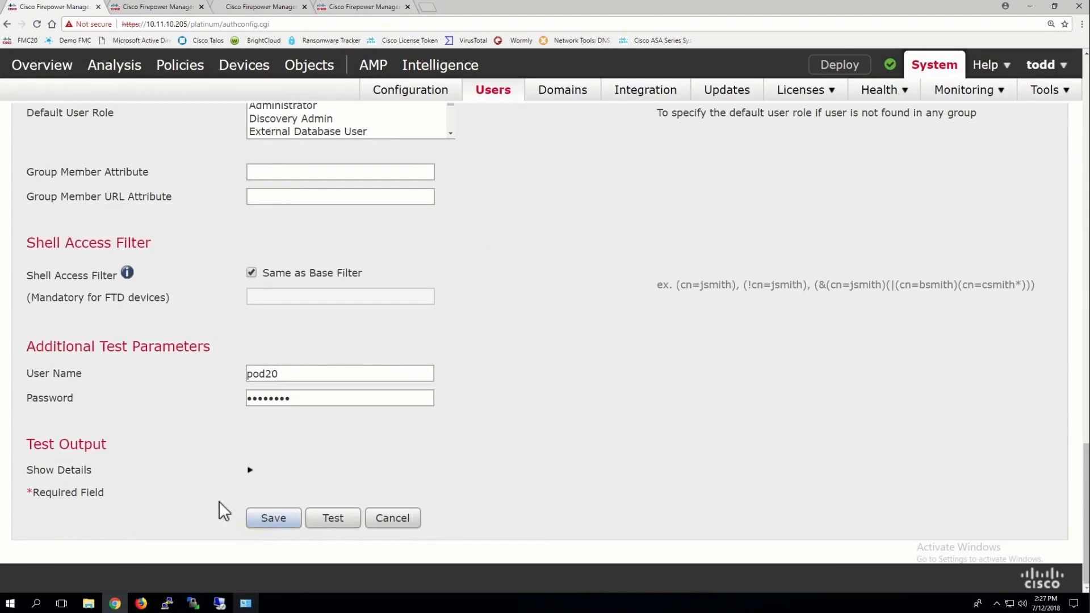
click(249, 470)
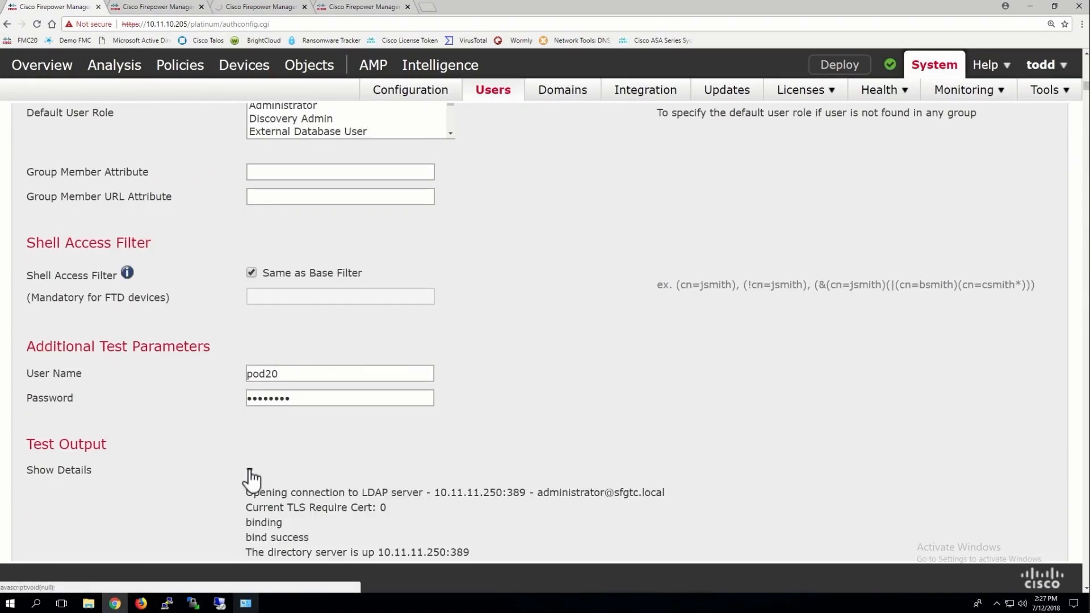
click(250, 471)
click(274, 517)
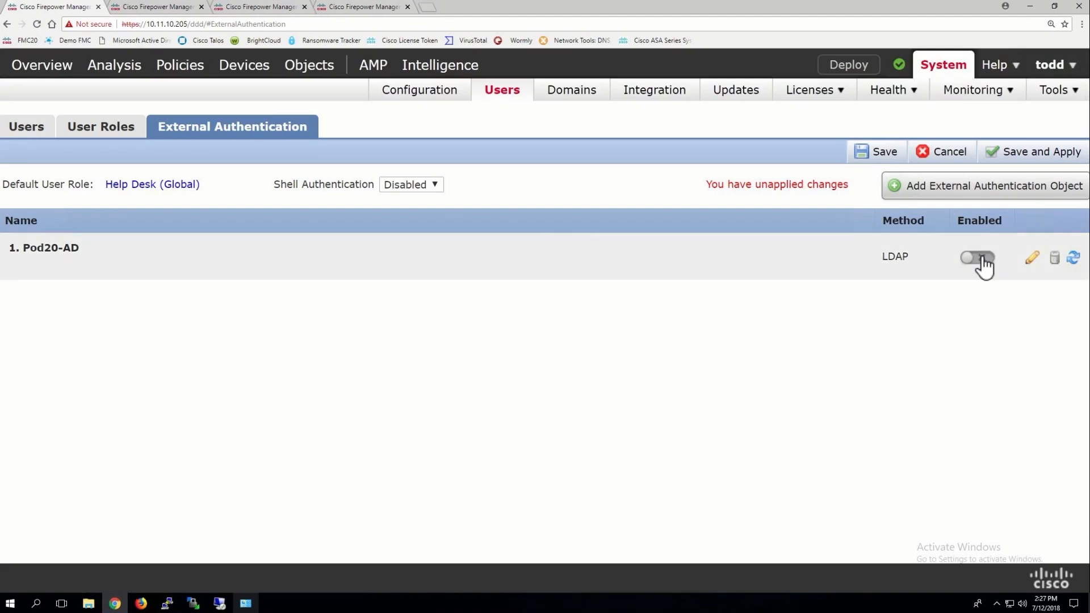
Enable Pod20-AD, apply the external authentication changes to the current domain, and log out
click(979, 259)
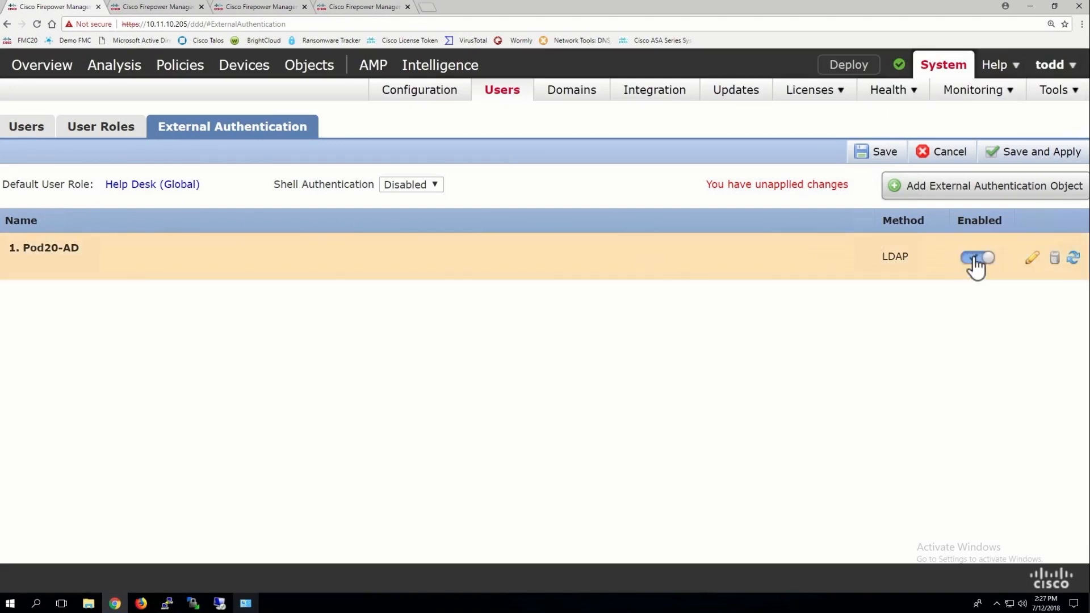
click(1011, 152)
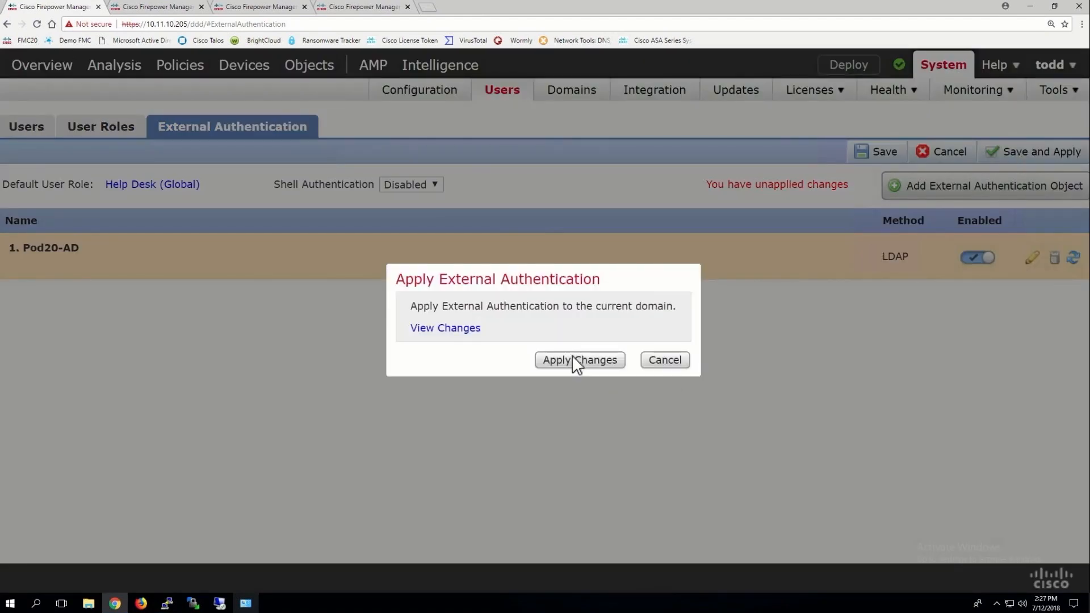
click(574, 361)
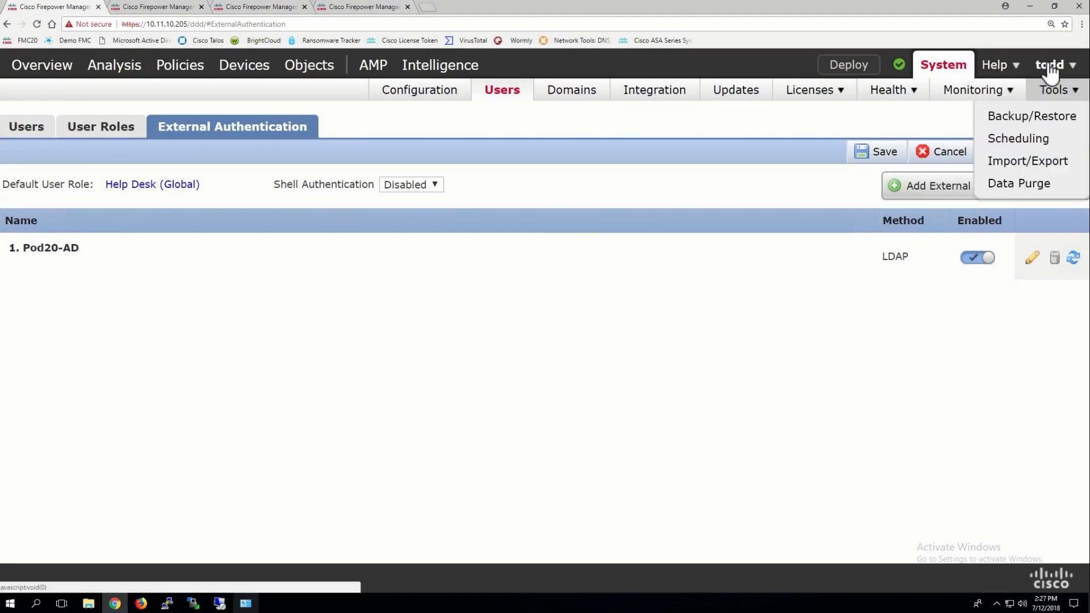
mouse_move(1054, 71)
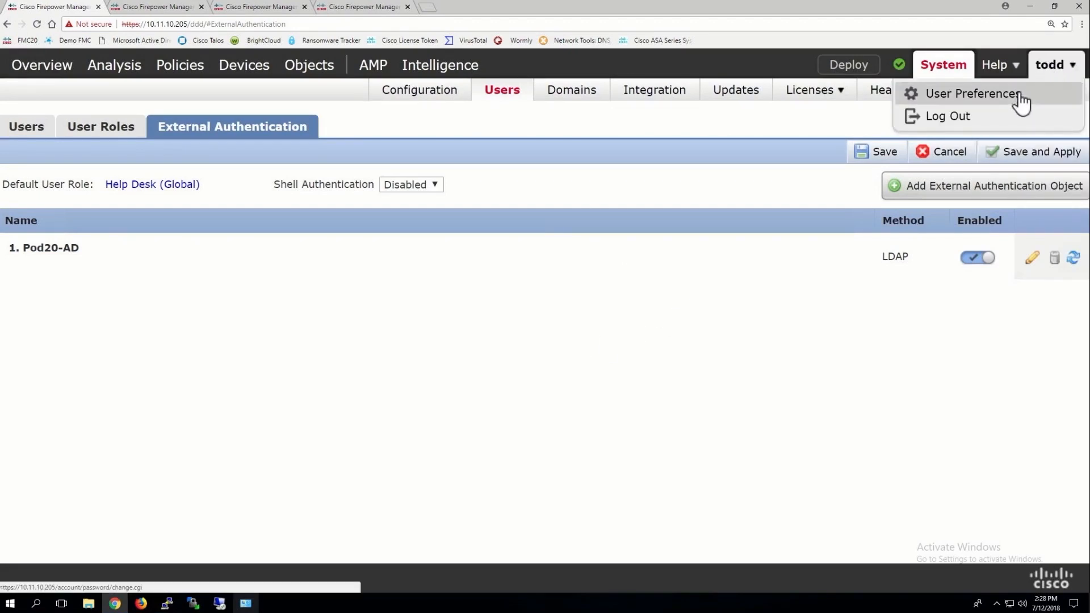
click(965, 129)
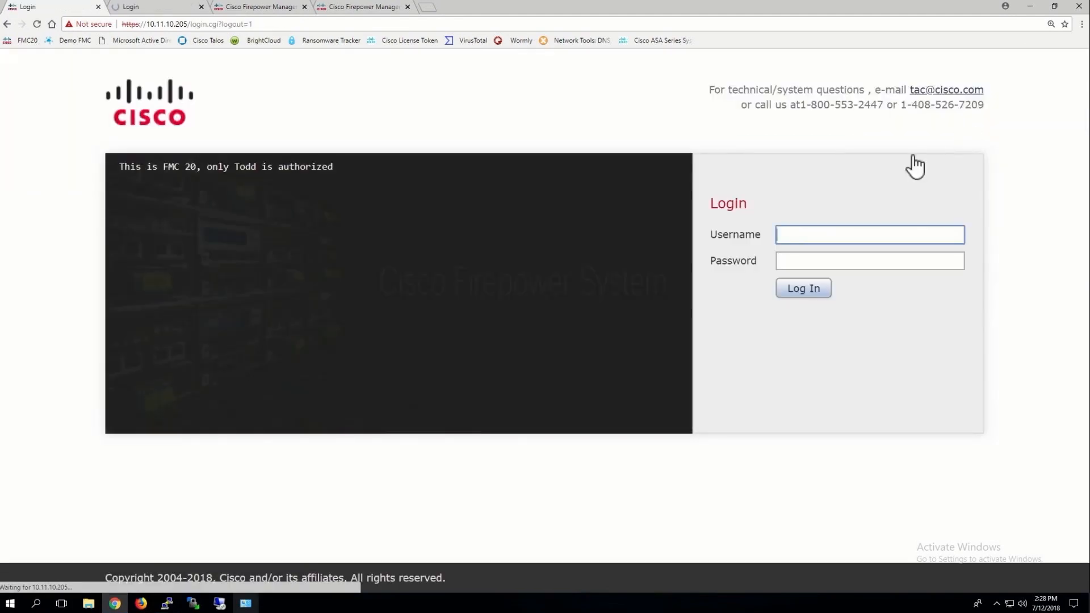
Sign in as pod20 with its Active Directory password
text(pod20)
click(794, 259)
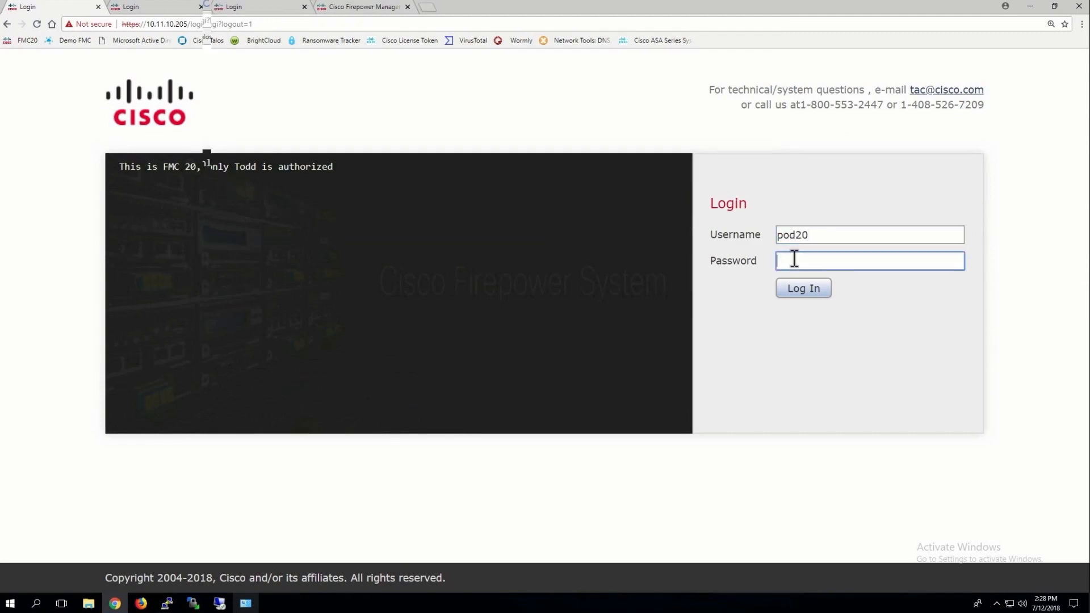
text(*********)
key(Return)
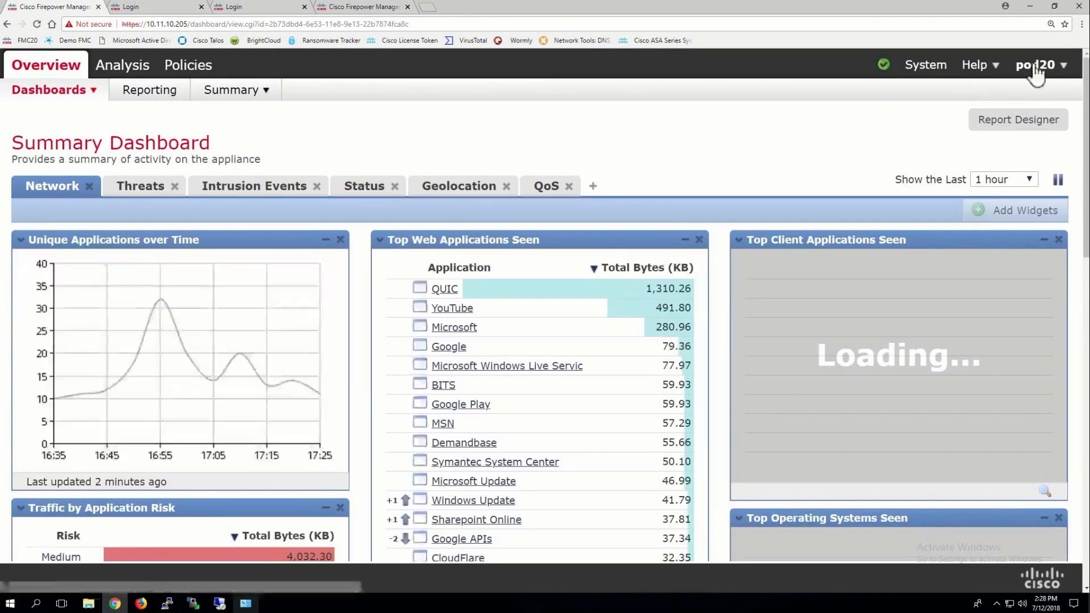
Escalate pod20's permissions from the account menu by re-entering its password
click(1033, 67)
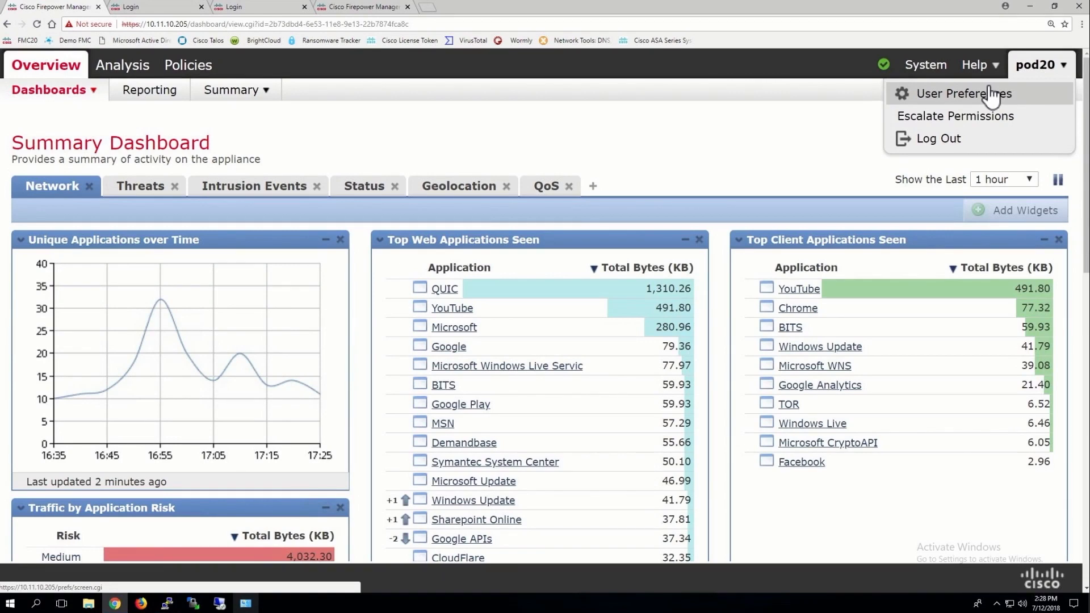
click(1036, 67)
click(956, 118)
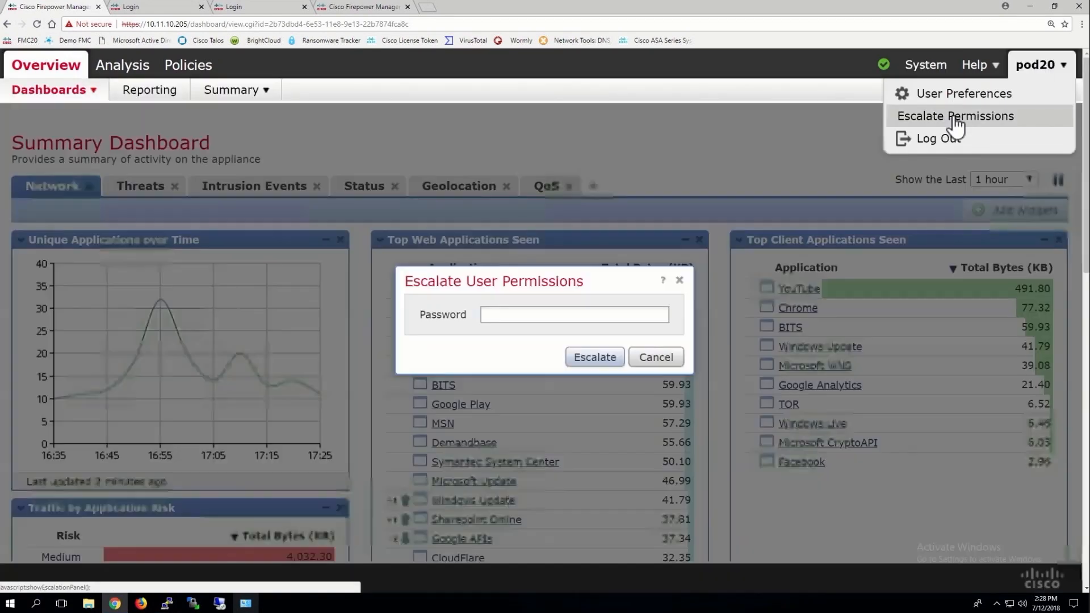
click(517, 314)
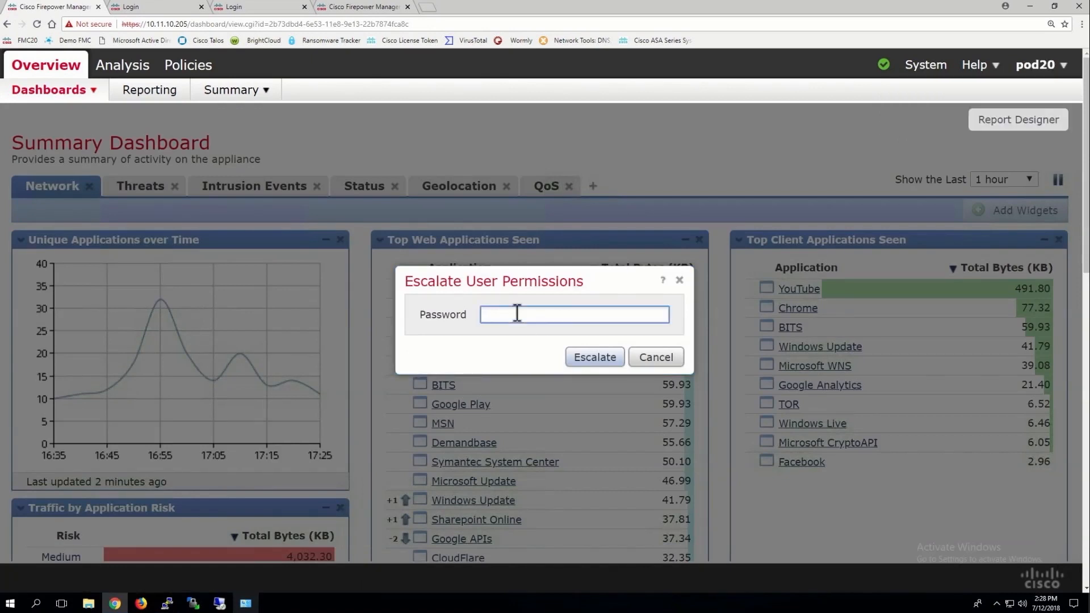
text(•••)
key(BackSpace)
key(BackSpace)
key(BackSpace)
text(••••••••)
key(Return)
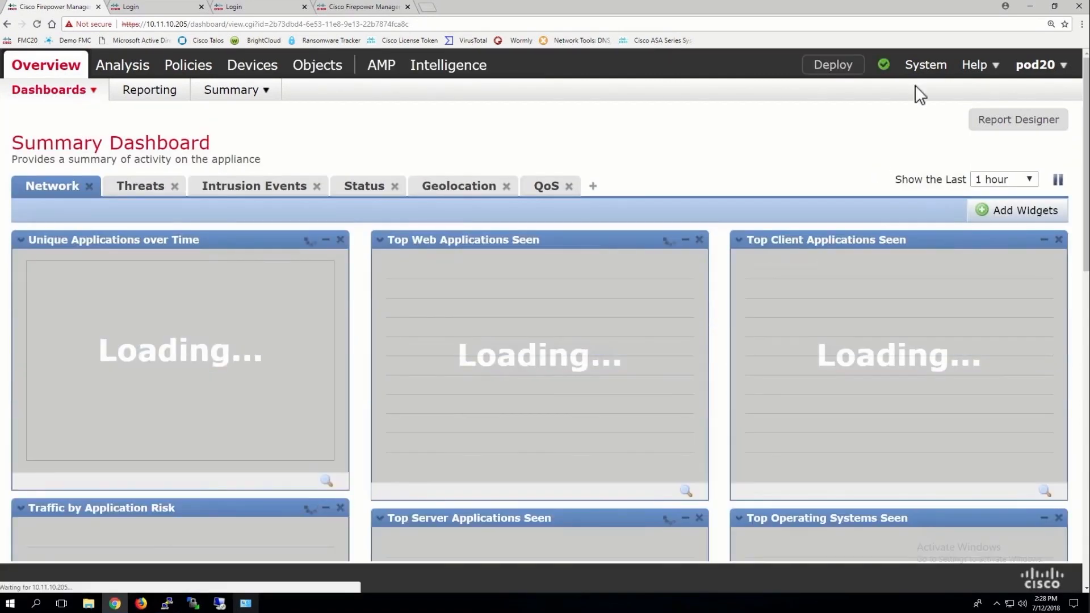
mouse_move(927, 71)
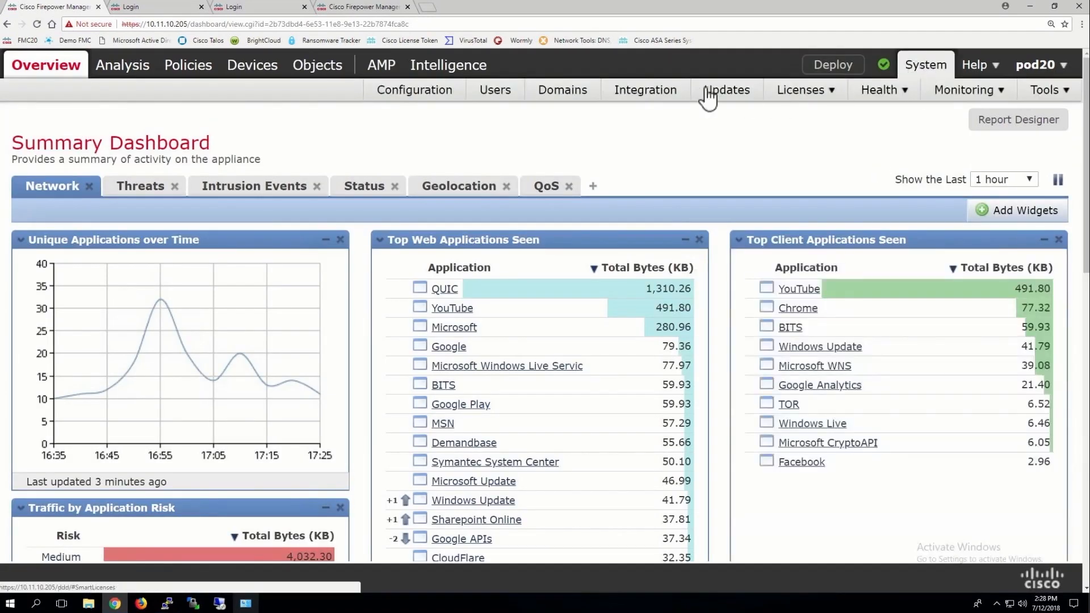
In System > Users, edit pod20, tick the Administrator role, and save
click(504, 91)
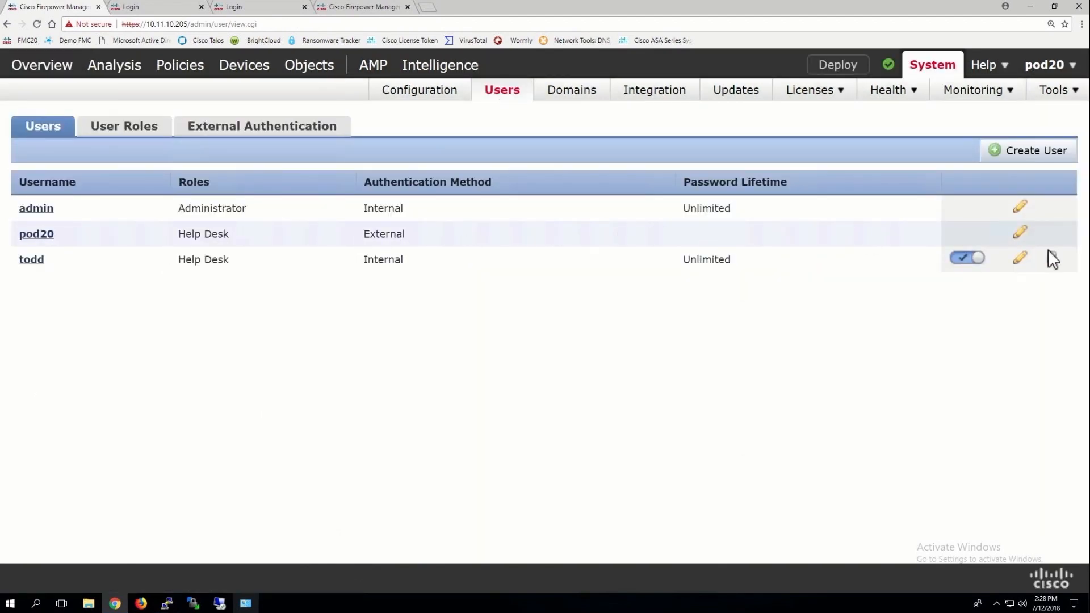
click(1020, 233)
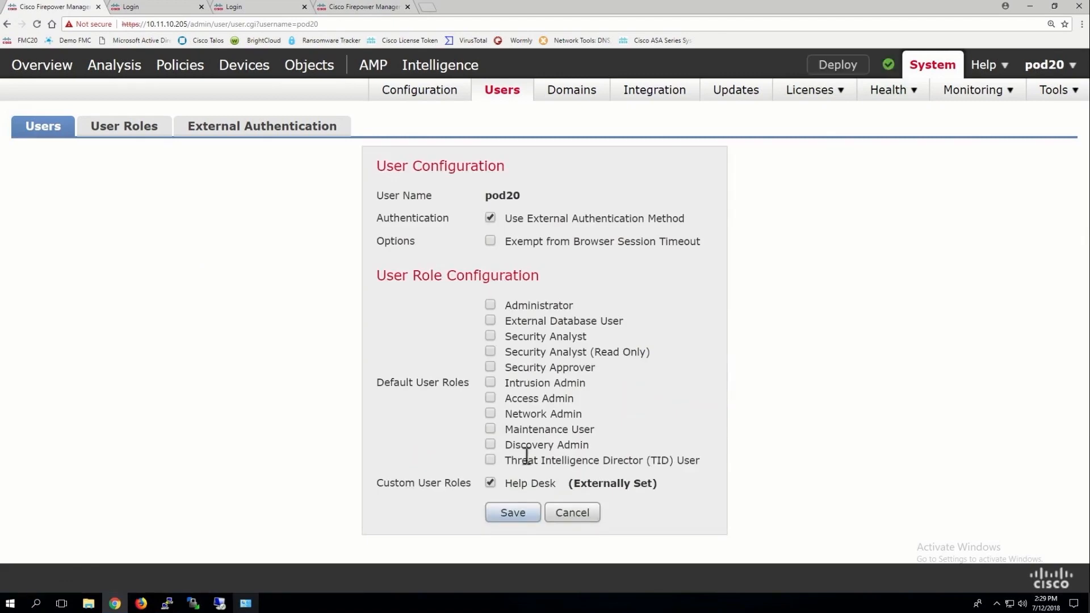
click(490, 305)
click(511, 516)
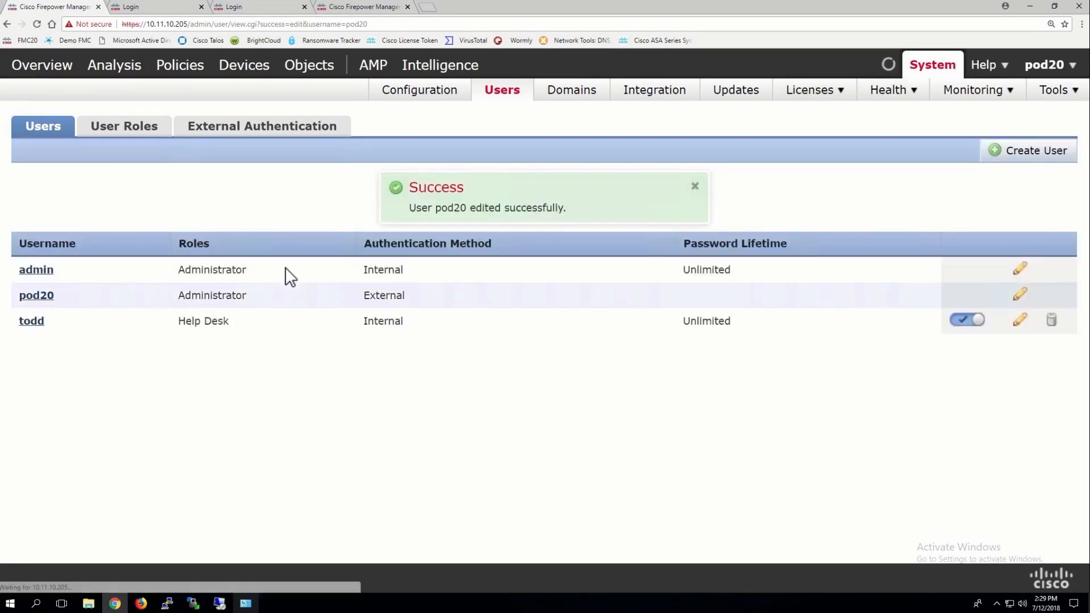
In the Pod20-FTD_Platform settings policy, enable Pod20-AD under External Authentication and save
mouse_move(244, 71)
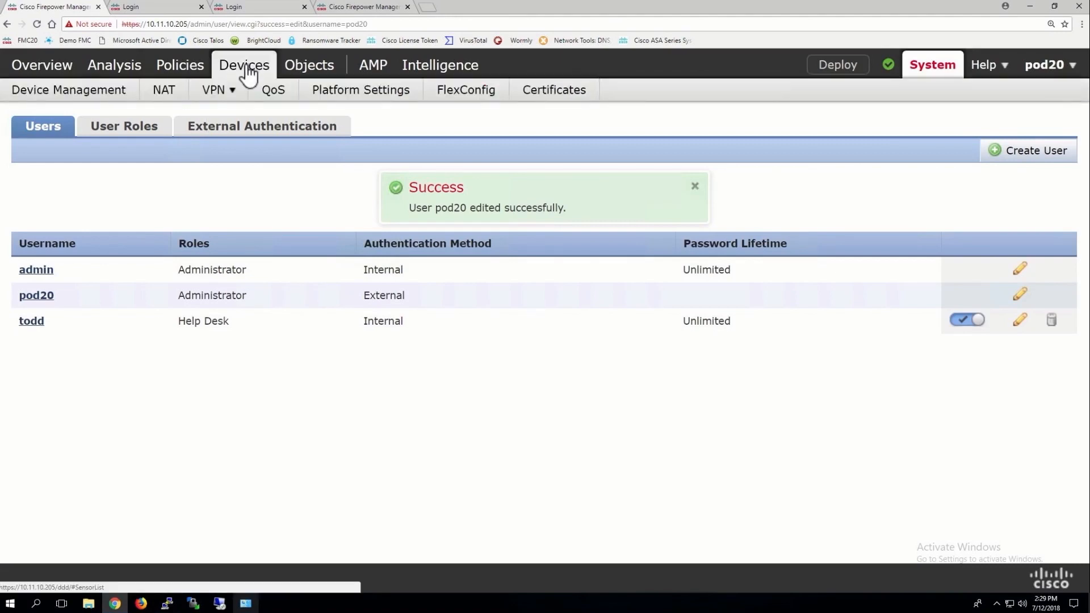
click(335, 98)
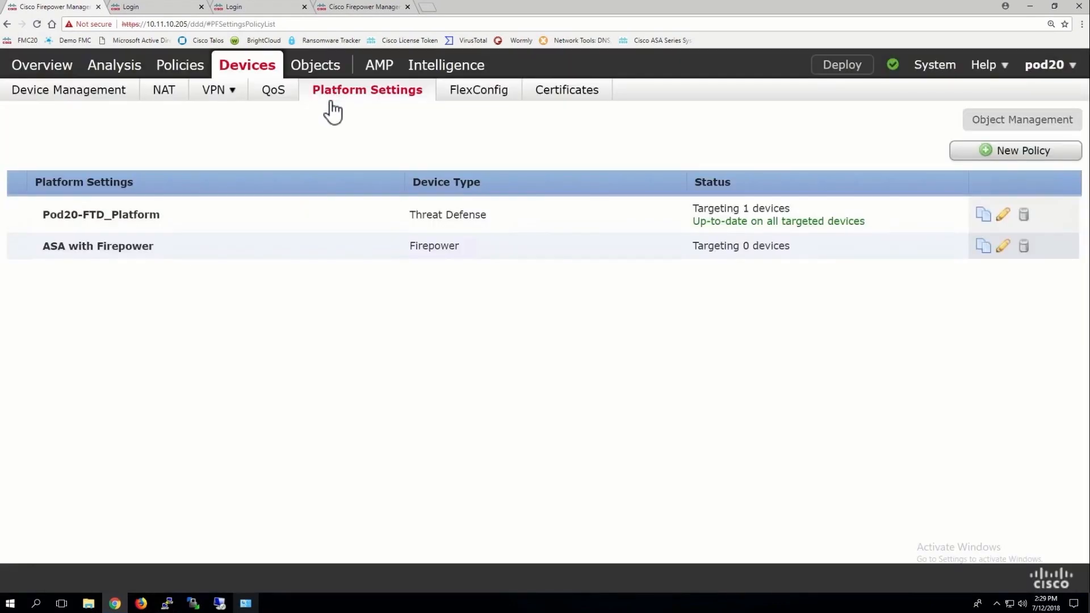
click(1004, 220)
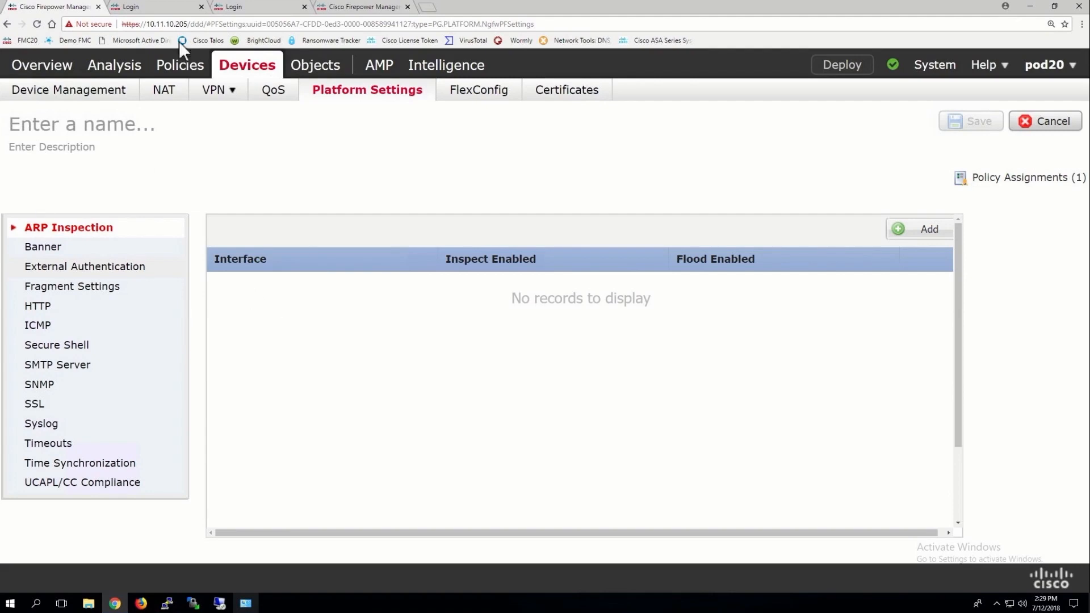
click(60, 269)
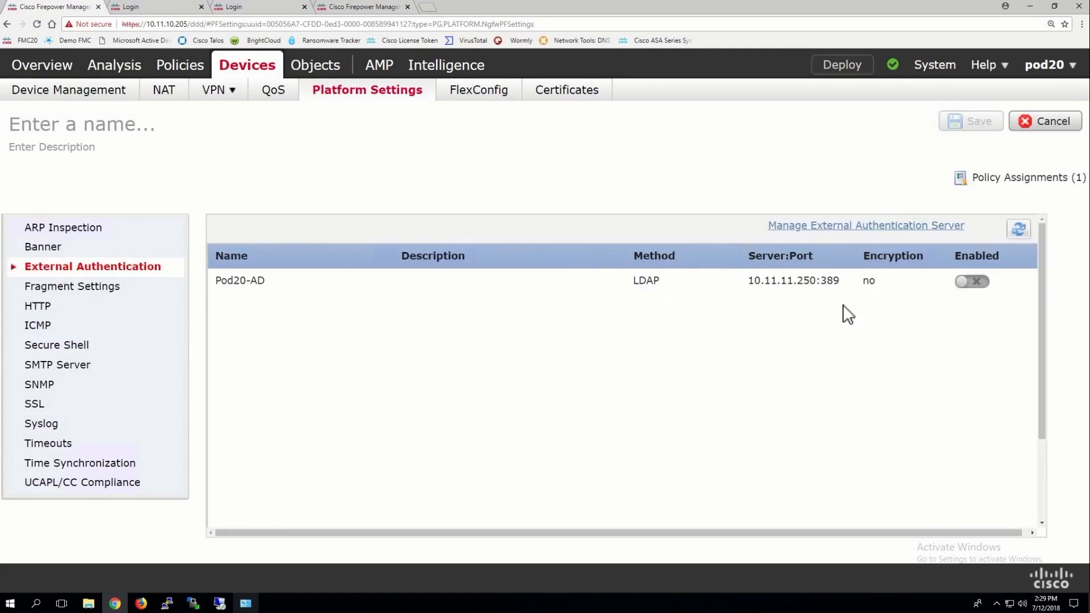
click(979, 282)
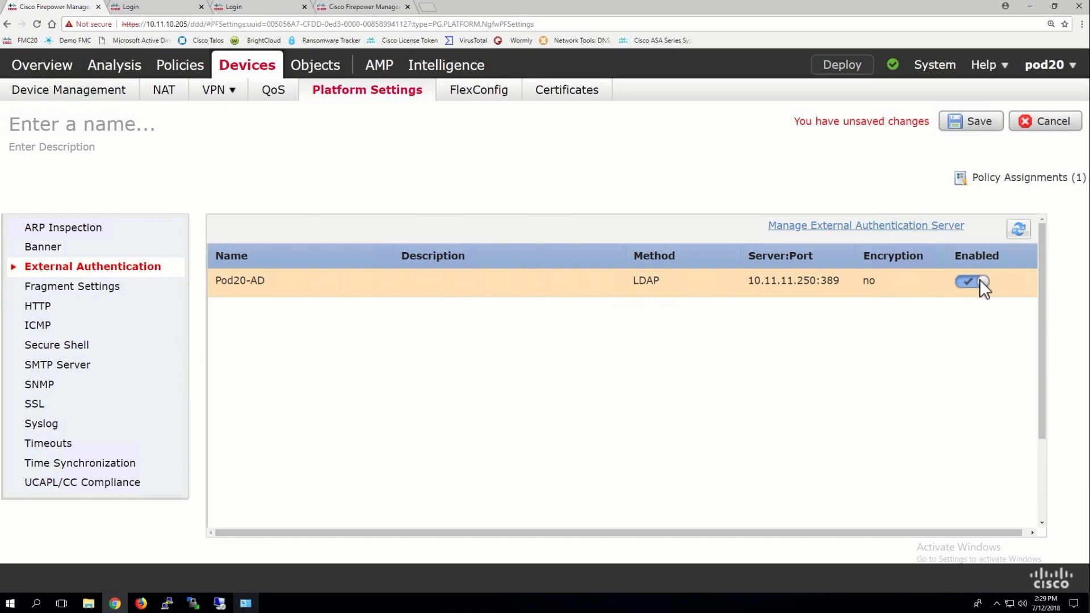
click(969, 125)
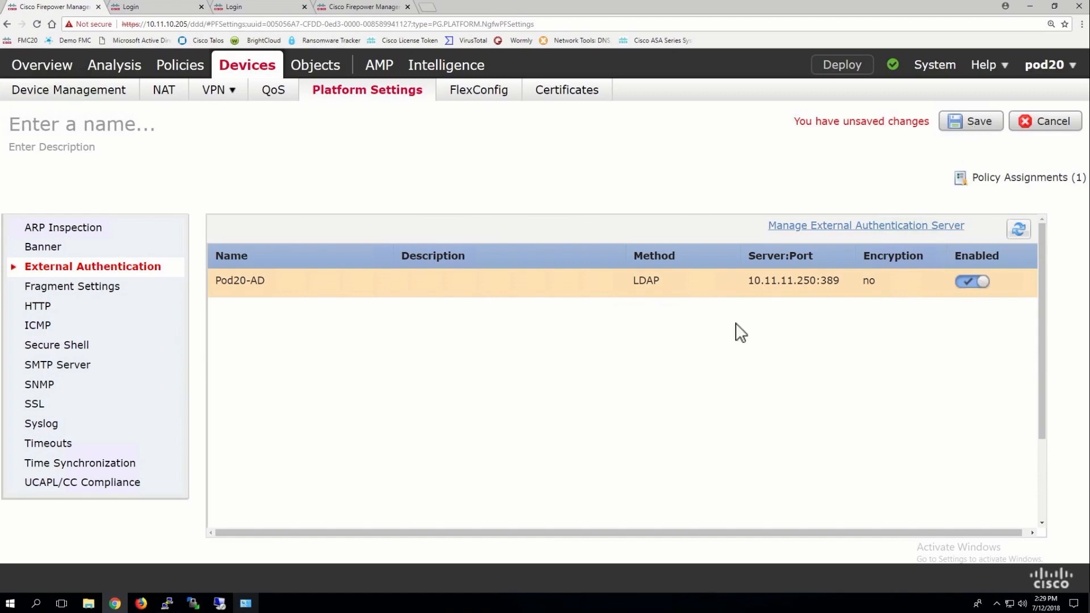